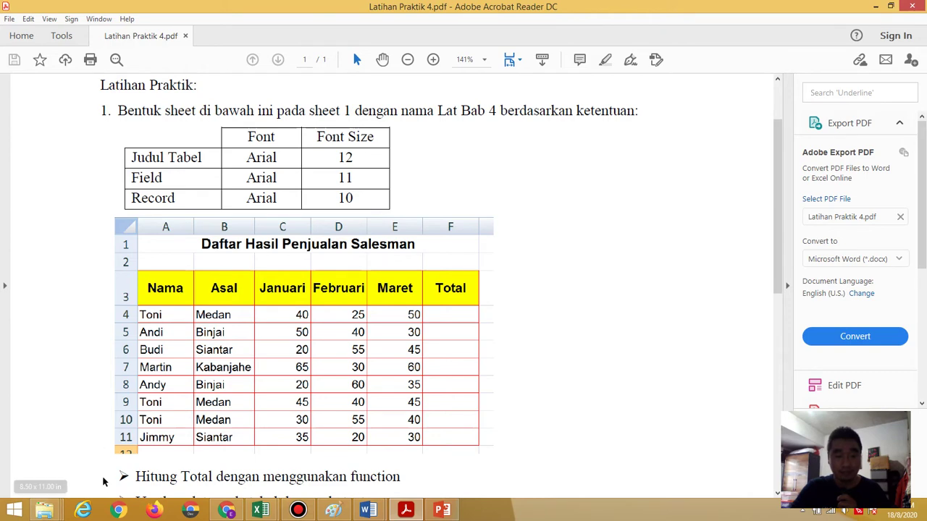
Switch to the Book1 workbook in Excel and rename Sheet1 as "Lat Bab 4"
mouse_move(256, 512)
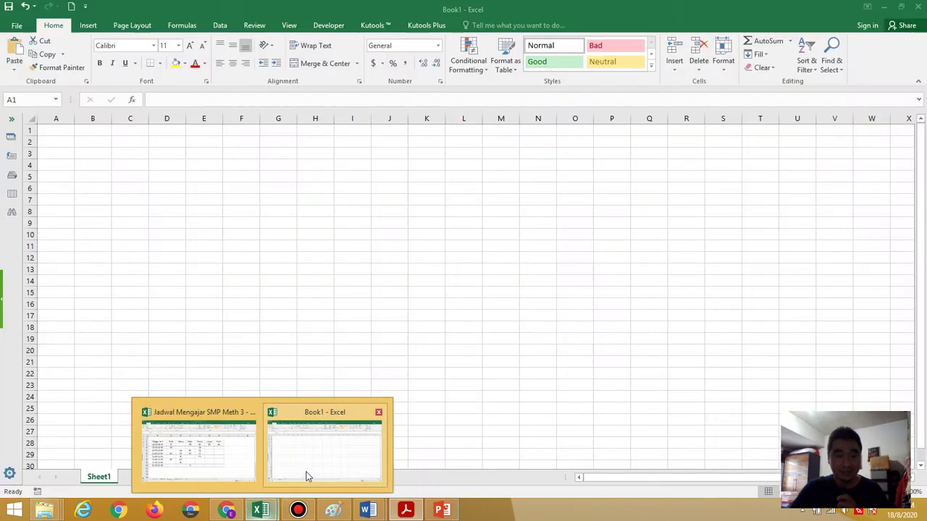
click(306, 475)
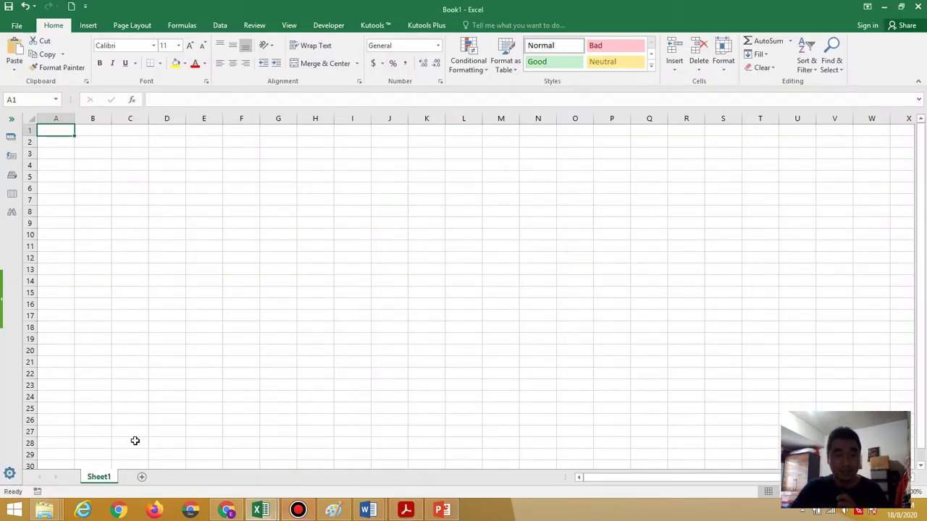
right_click(97, 481)
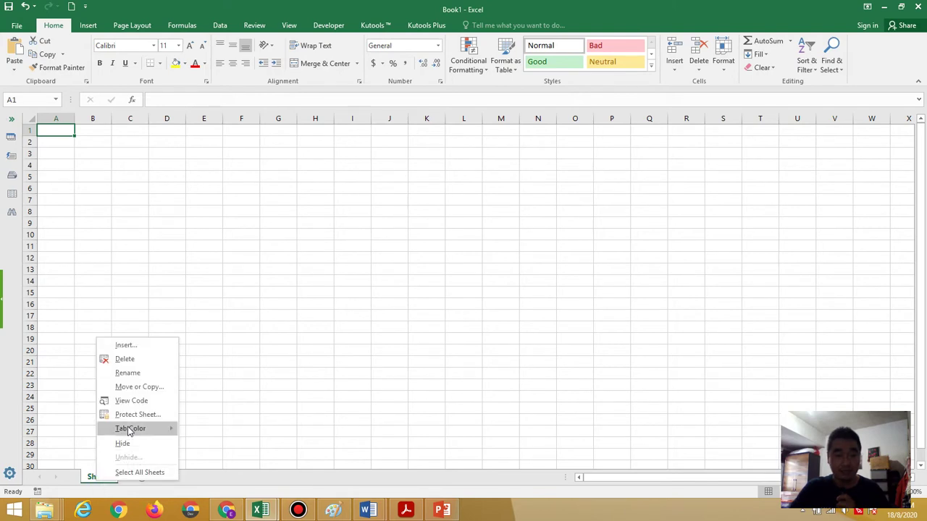
click(128, 373)
text(Lat Bab 4)
key(Return)
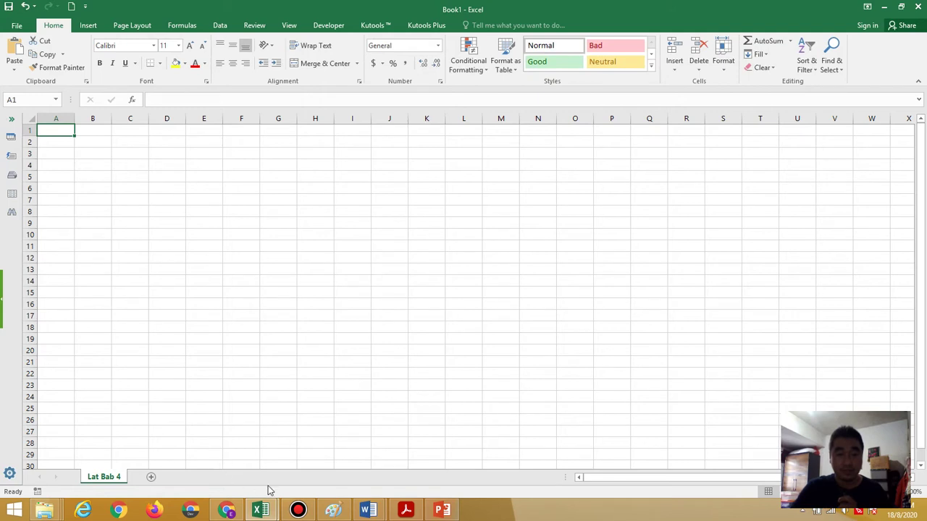
Merge and center cells A1:F1, with wrapped text and middle vertical alignment
click(406, 510)
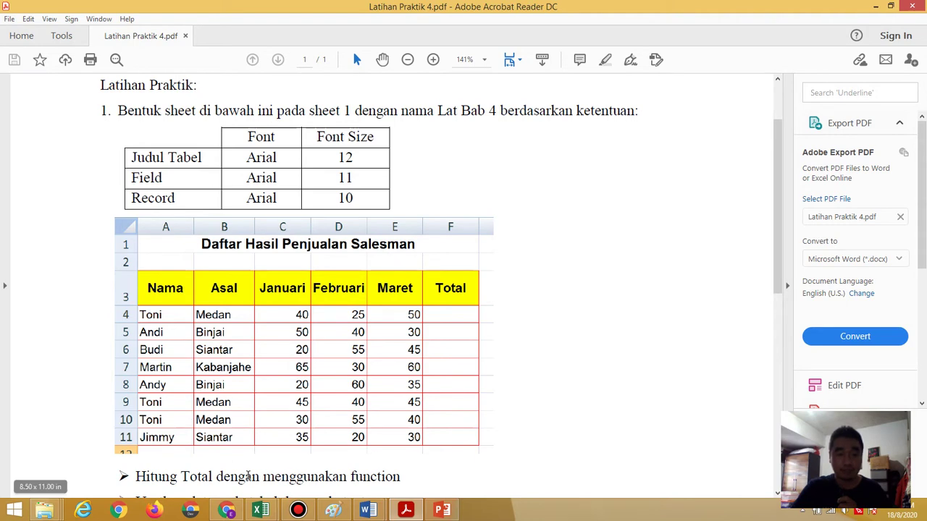
mouse_move(257, 511)
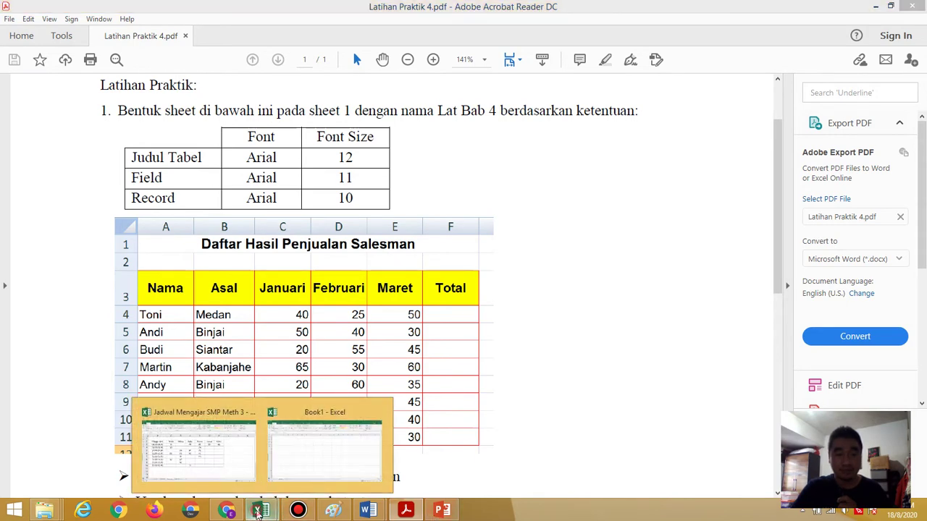
click(299, 468)
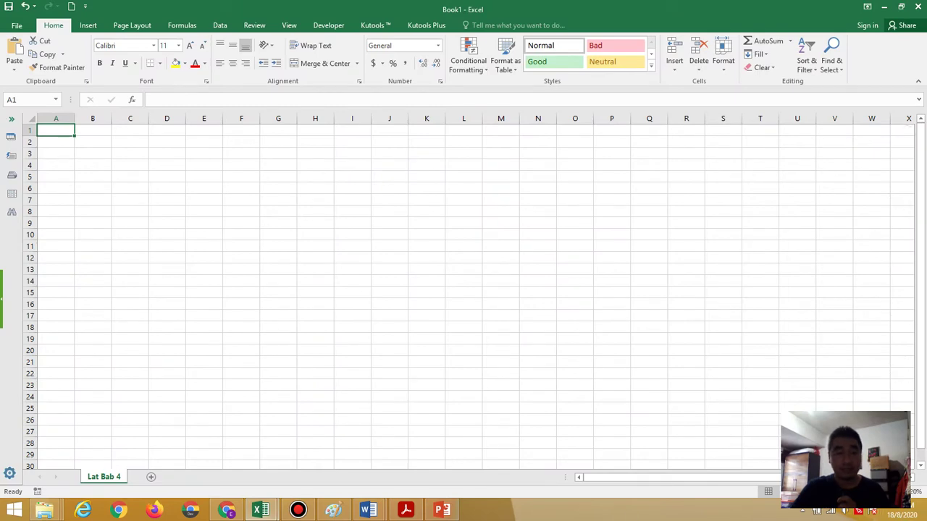
scroll(471, 290, up, 7)
scroll(470, 289, up, 5)
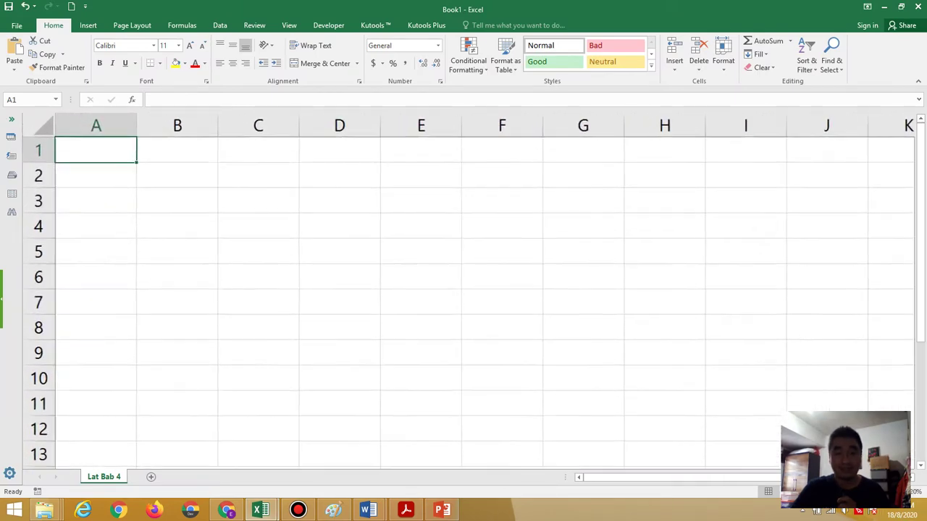
scroll(494, 270, up, 1)
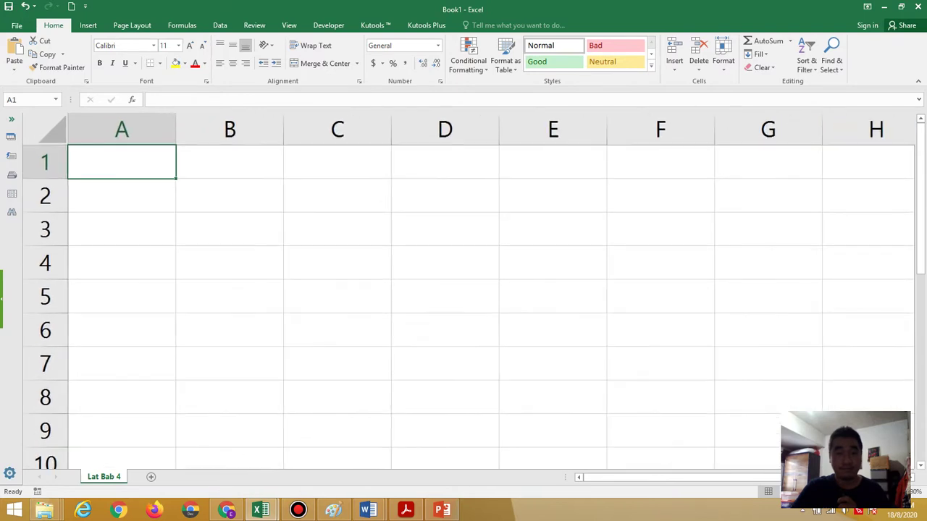
drag(129, 157, 608, 172)
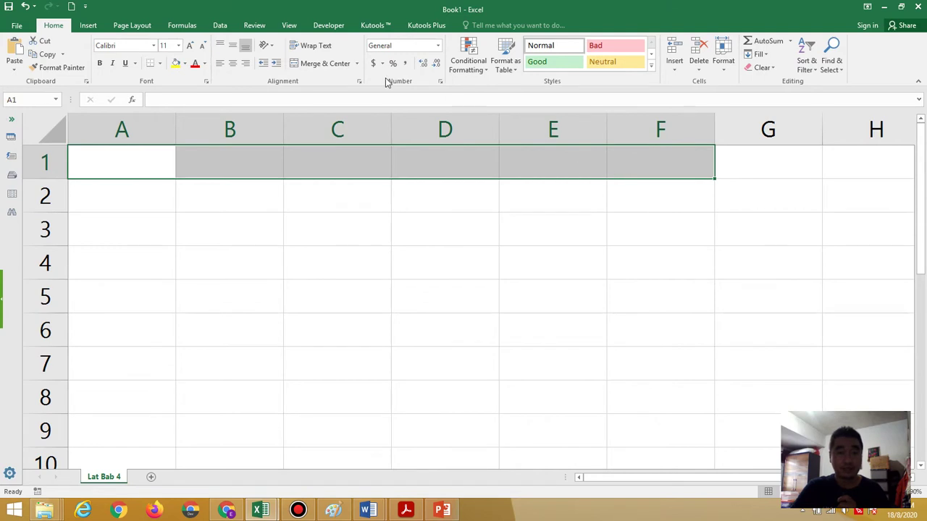
click(308, 65)
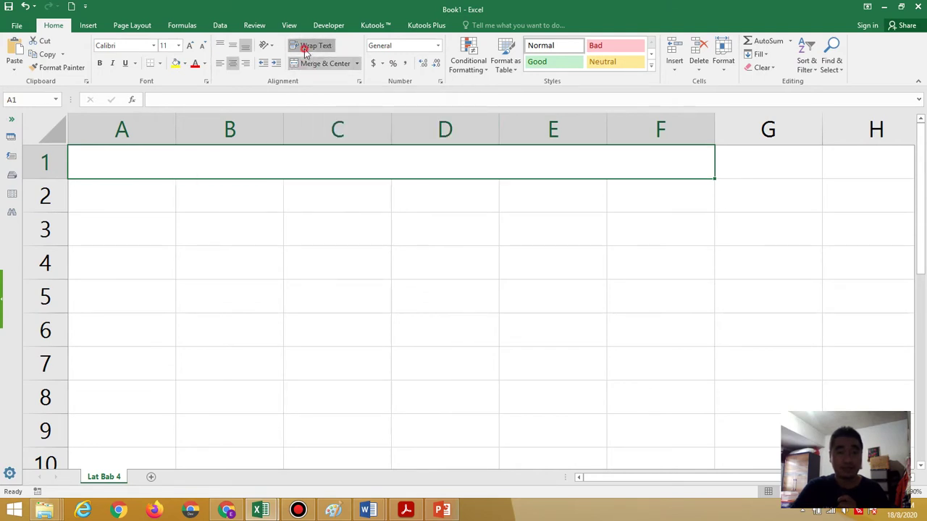
click(232, 45)
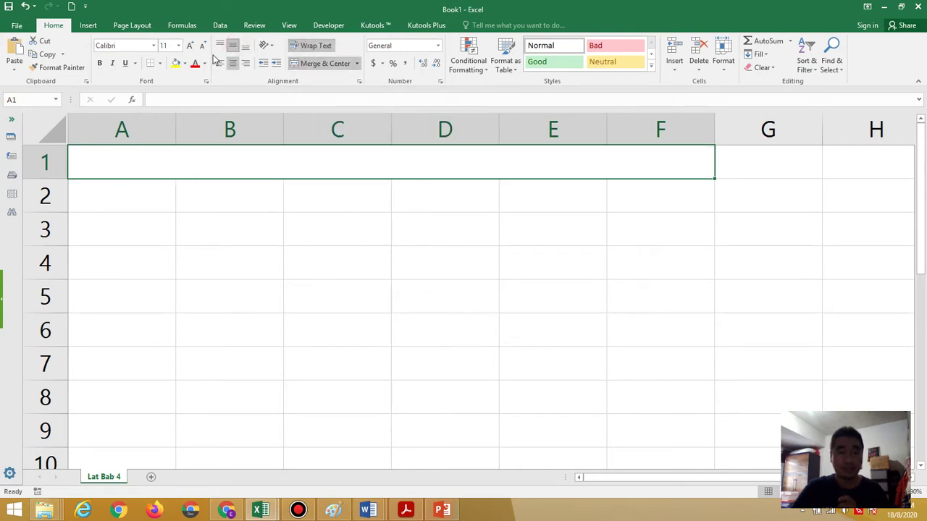
Format the merged title cell in row 1 as bold Arial, size 12
click(154, 46)
text(ar)
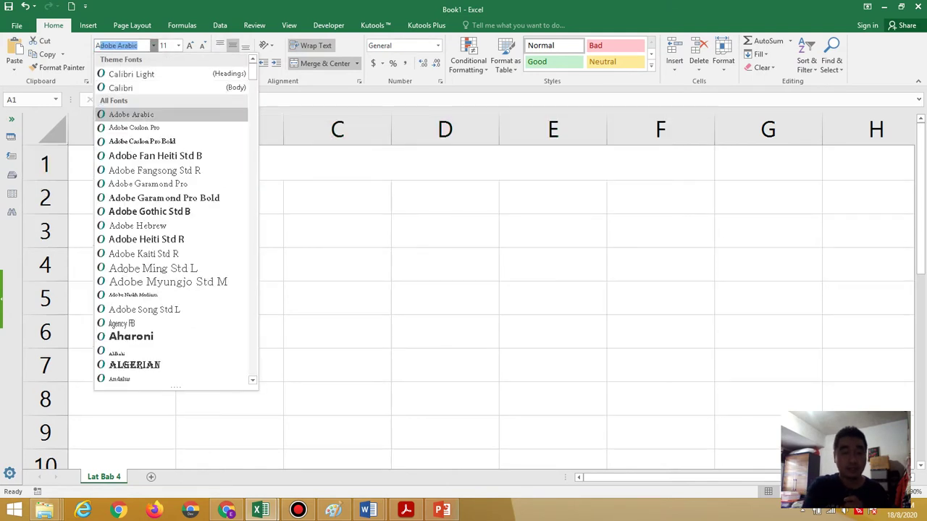
text(ial)
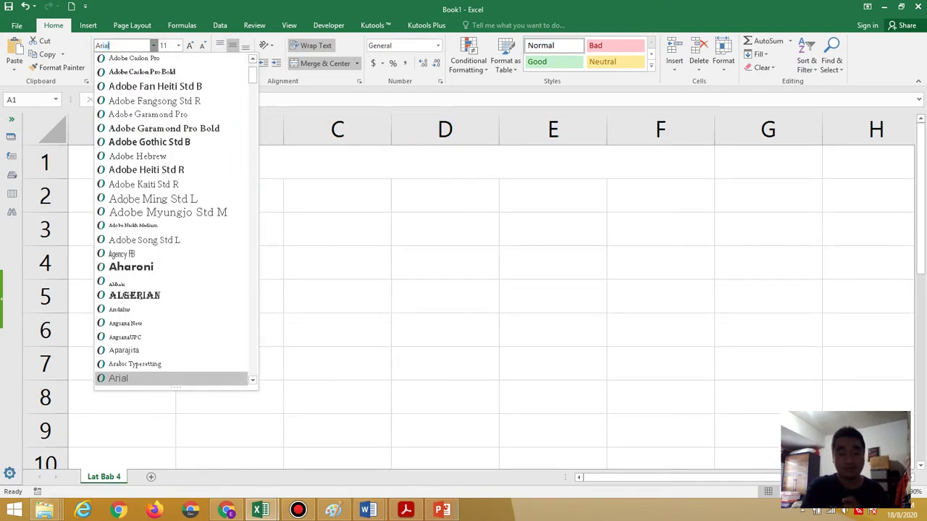
key(Return)
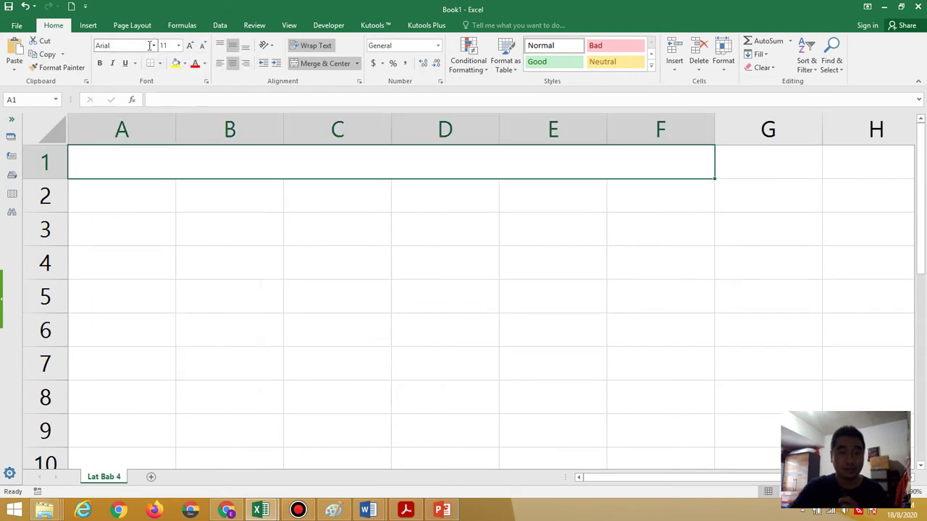
click(166, 46)
text(1)
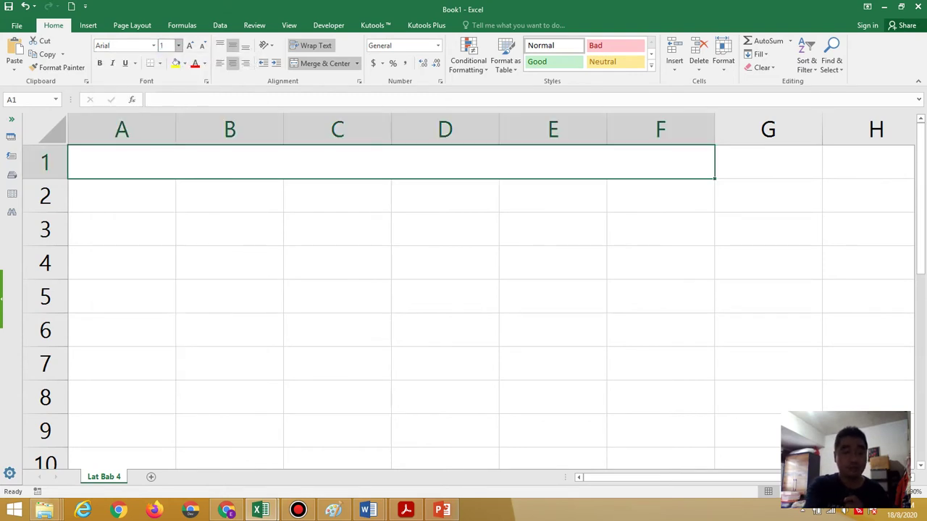
click(102, 64)
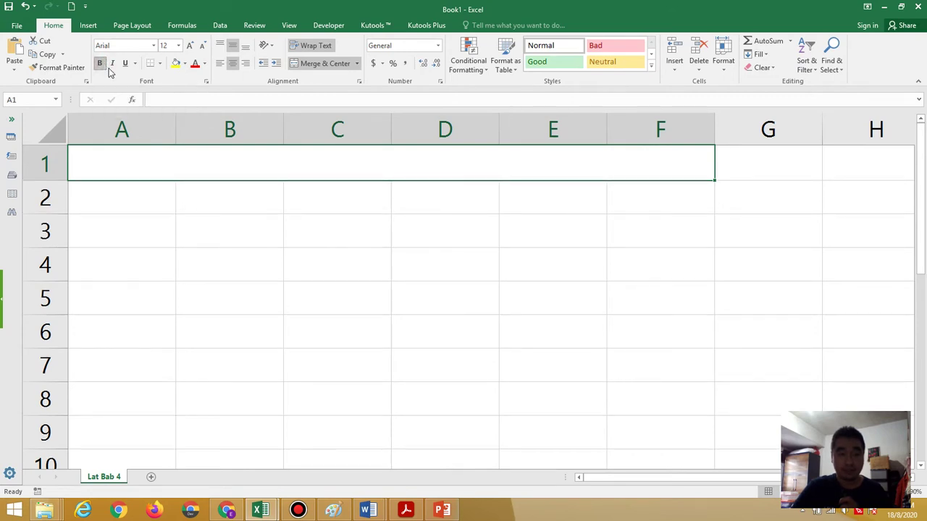
Enter the table title "Daftar Hasil Penjualan Salesman" in the merged cell A1
click(406, 511)
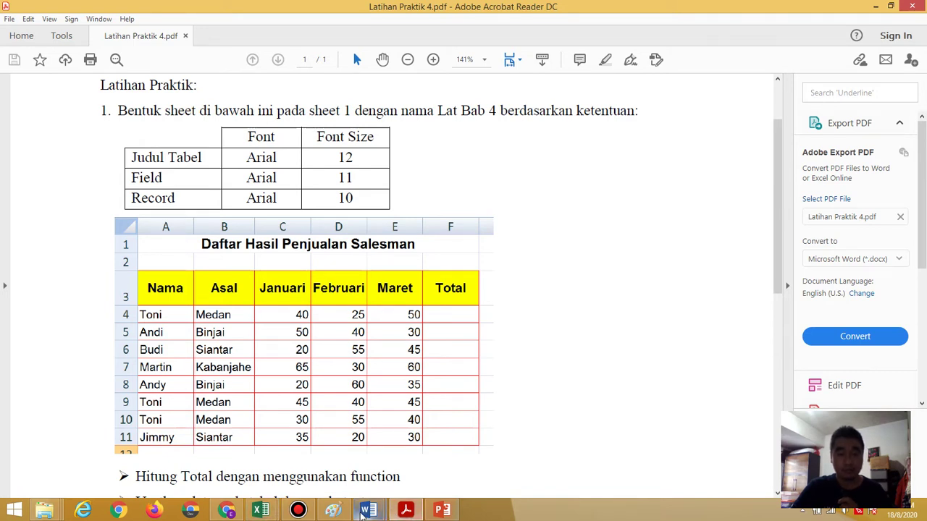
click(406, 511)
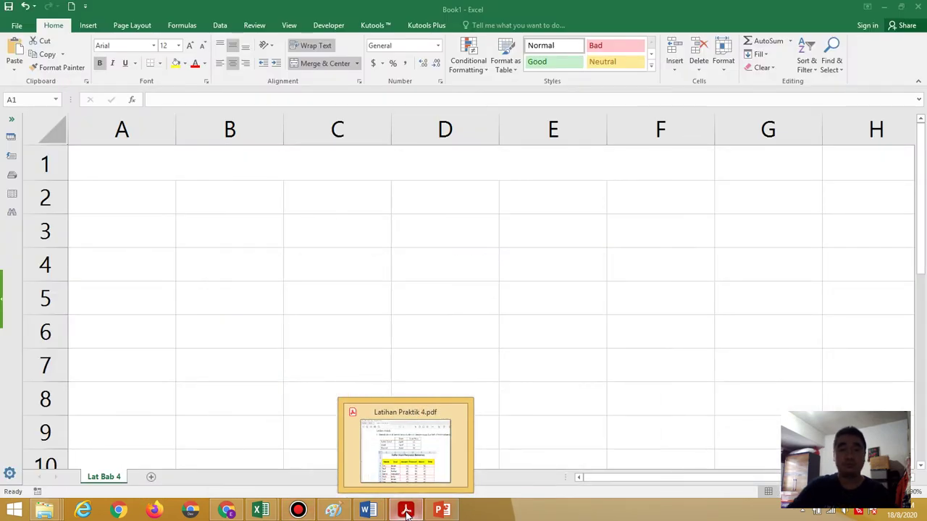
click(418, 158)
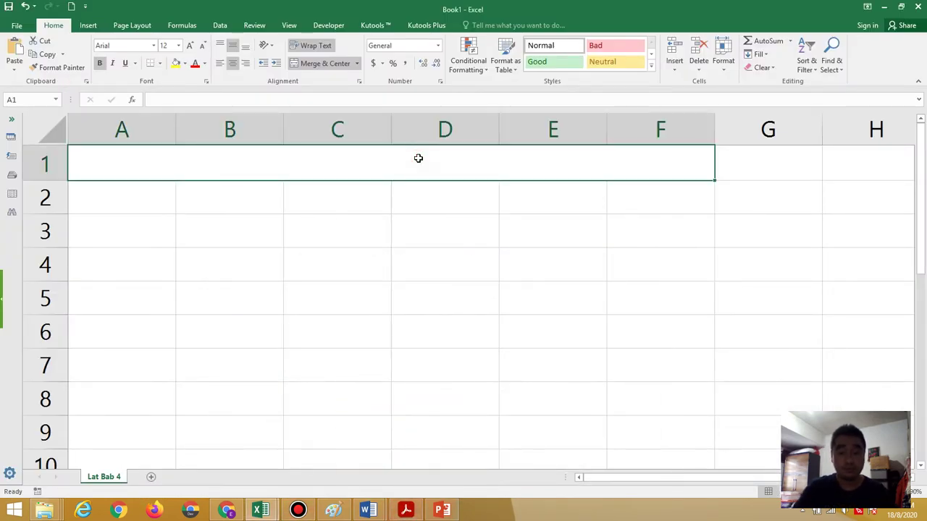
text(Daftar )
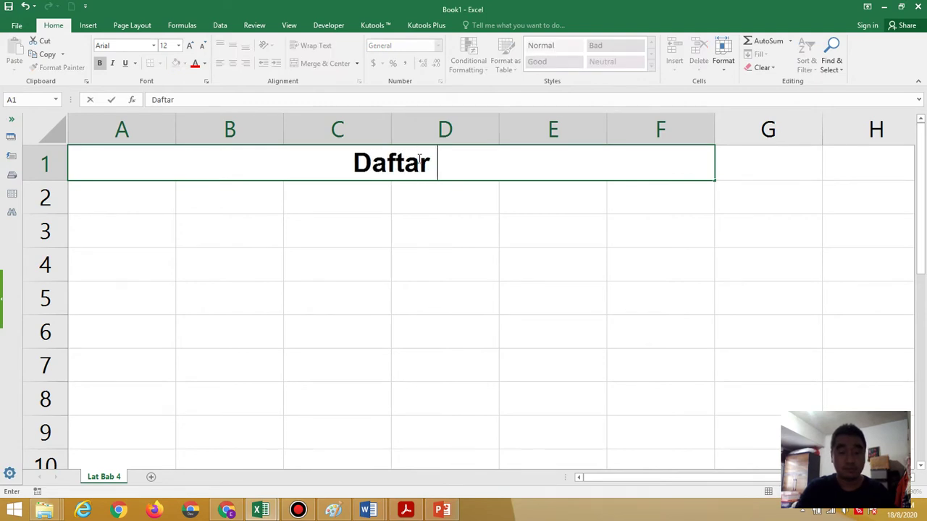
text(Hasil Pe)
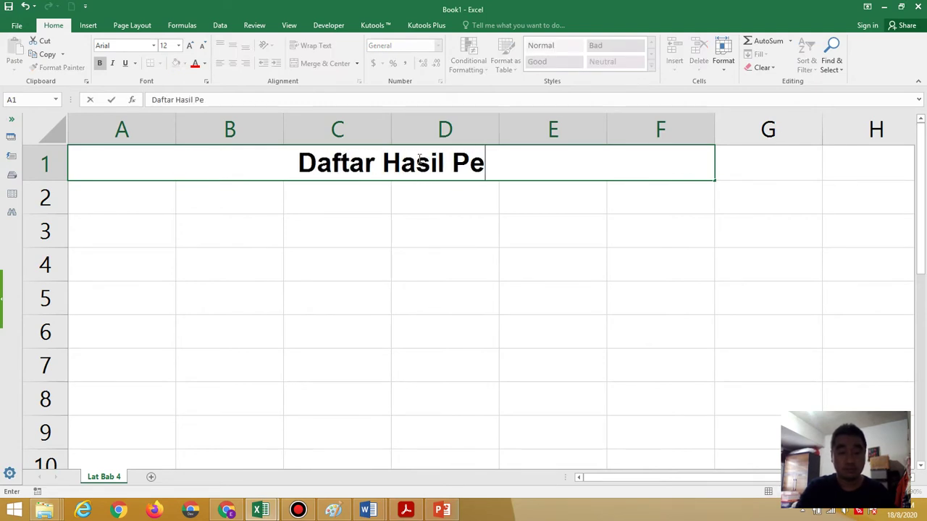
text(njualan)
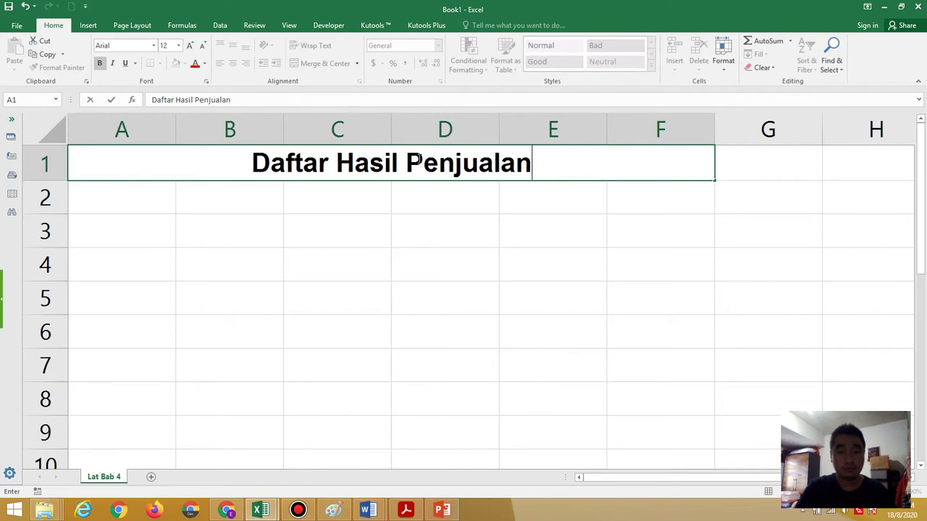
text( Salesman)
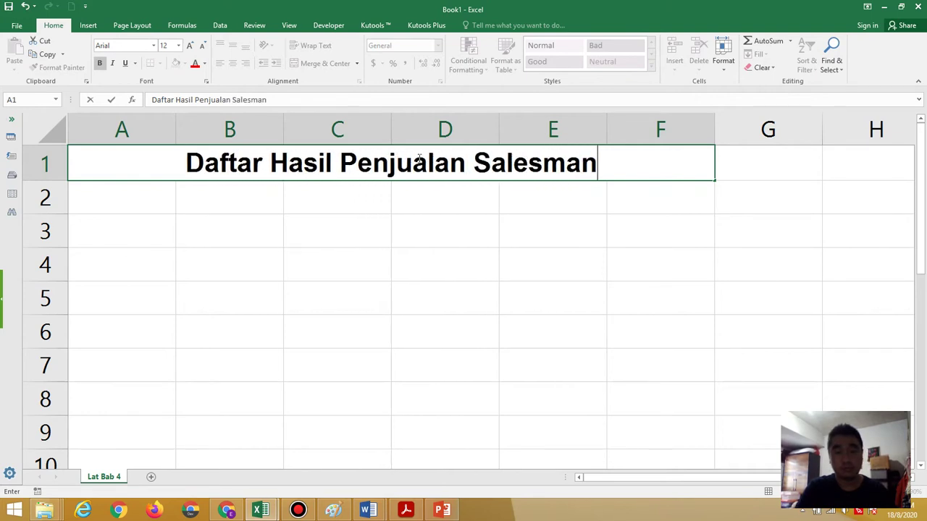
key(Return)
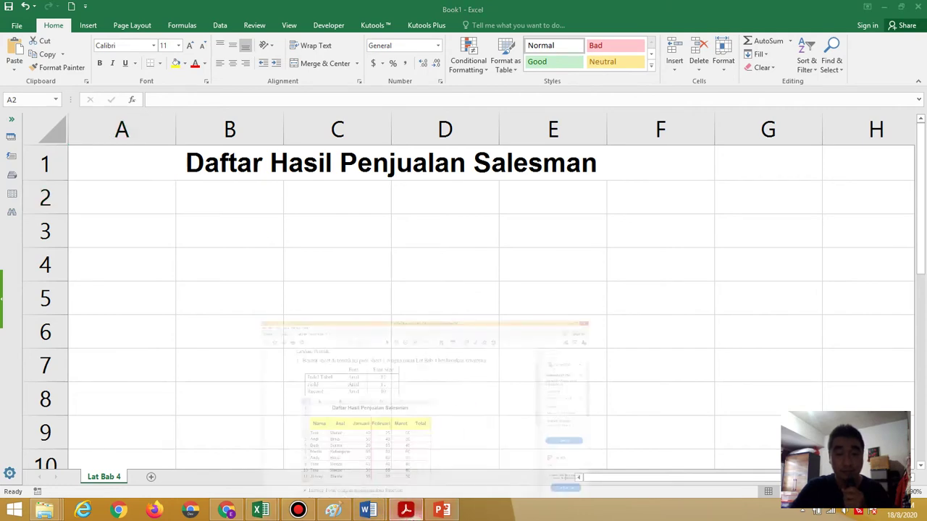
Check the header row layout in Latihan Praktik 4.pdf and set the font of cells A3:F3 to Arial
click(405, 510)
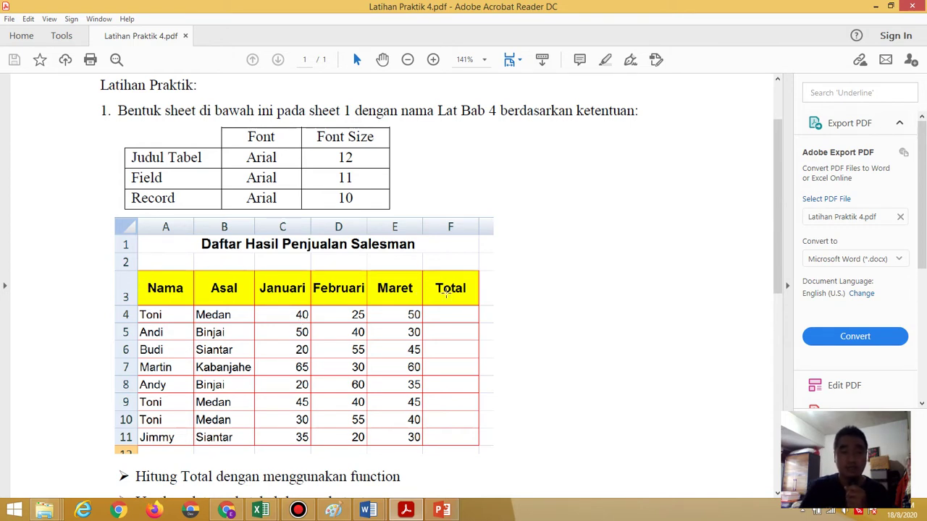
click(406, 512)
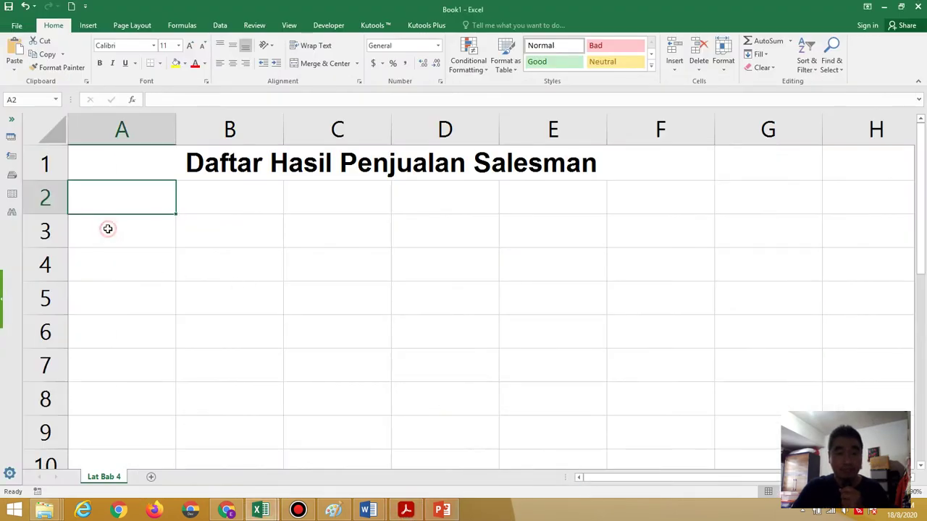
drag(107, 229, 685, 239)
click(126, 46)
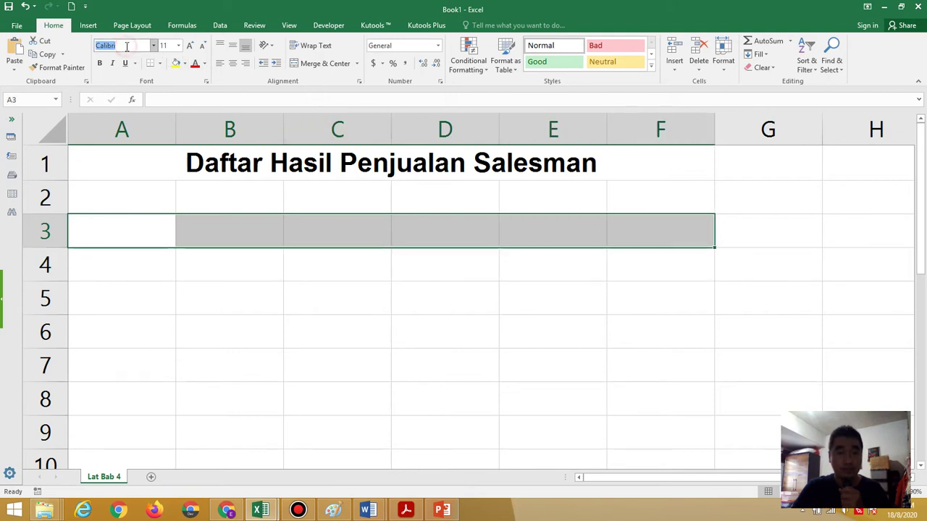
click(127, 47)
text(an)
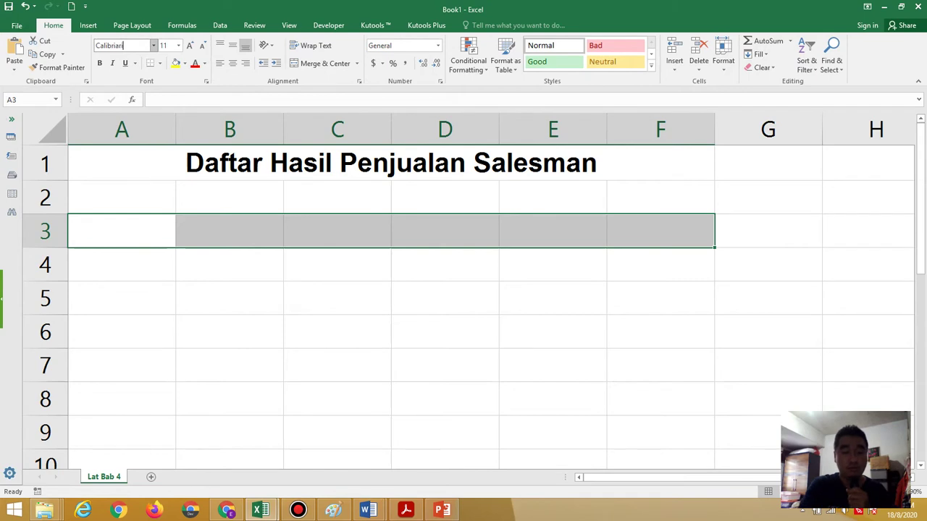
key(BackSpace)
key(BackSpace)
key(BackSpace)
key(BackSpace)
key(BackSpace)
key(BackSpace)
key(BackSpace)
key(BackSpace)
key(BackSpace)
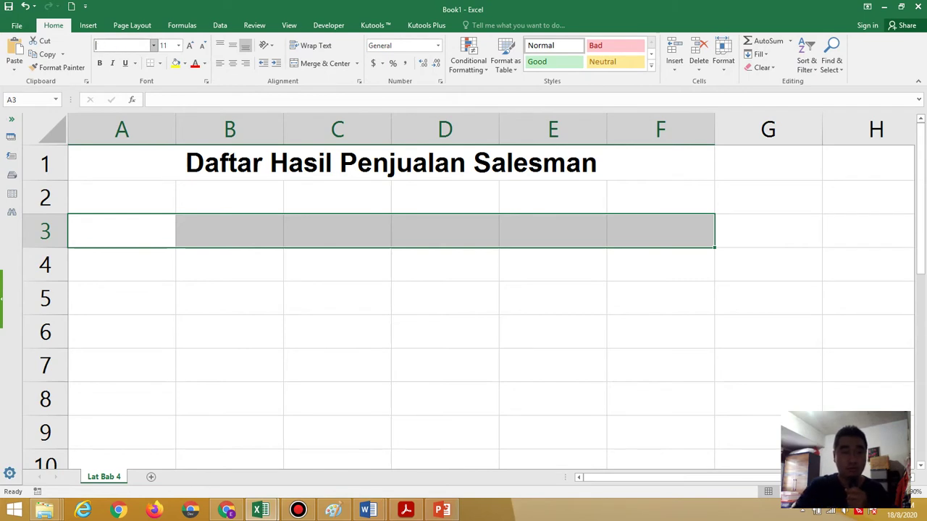
text(Ar)
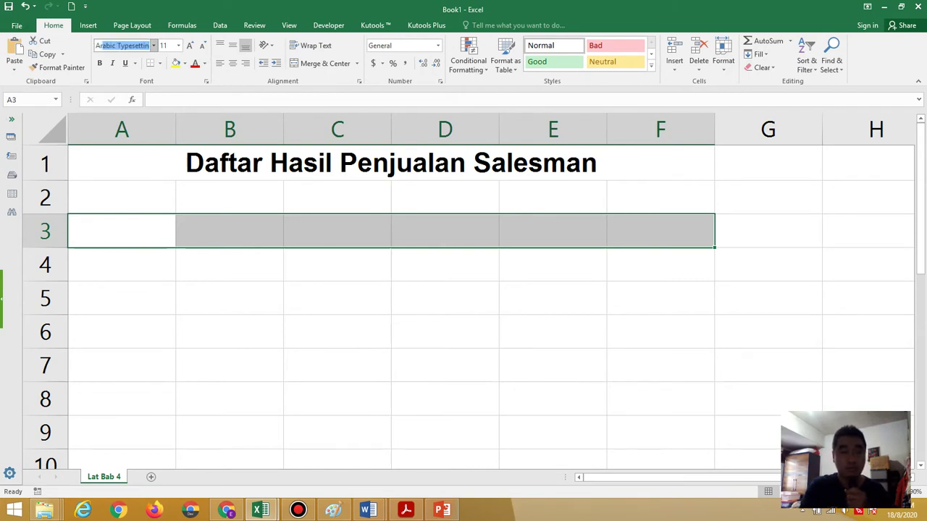
text(ial)
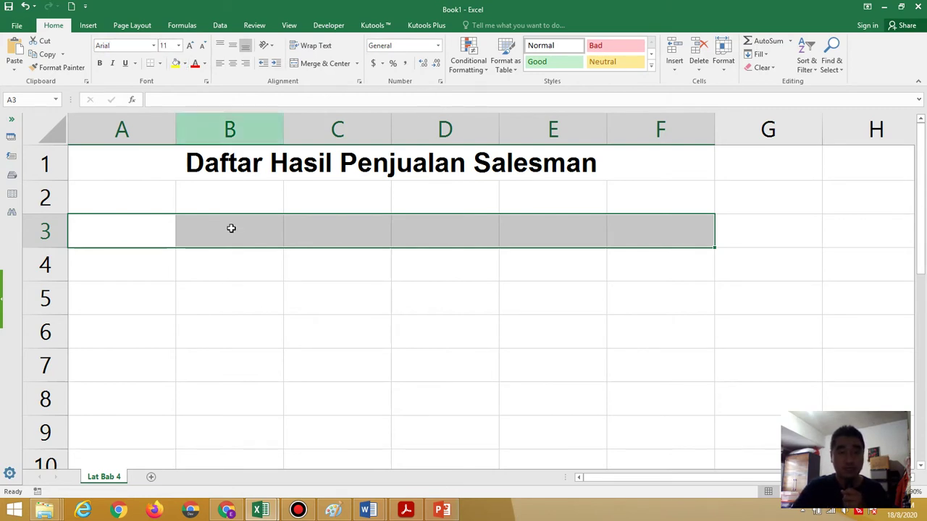
Make the header cells A3:F3 bold and fill them with standard yellow
click(102, 66)
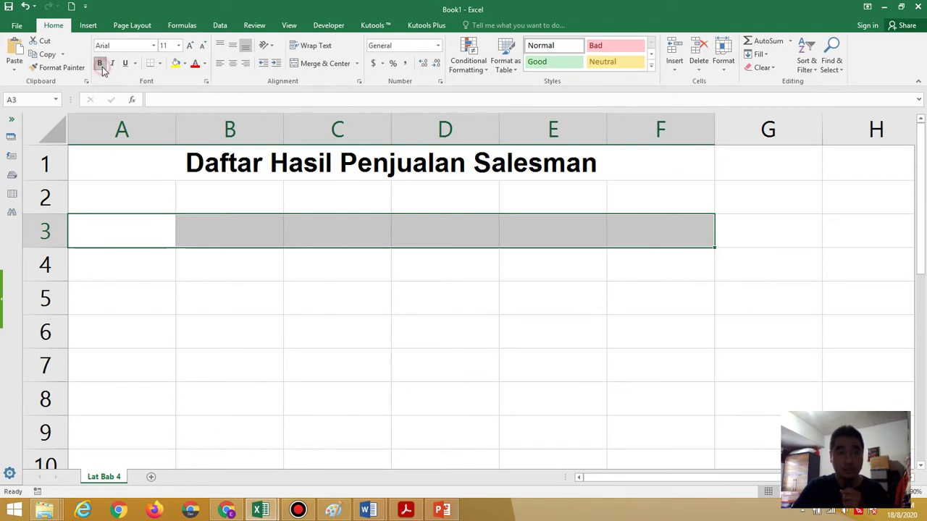
click(184, 63)
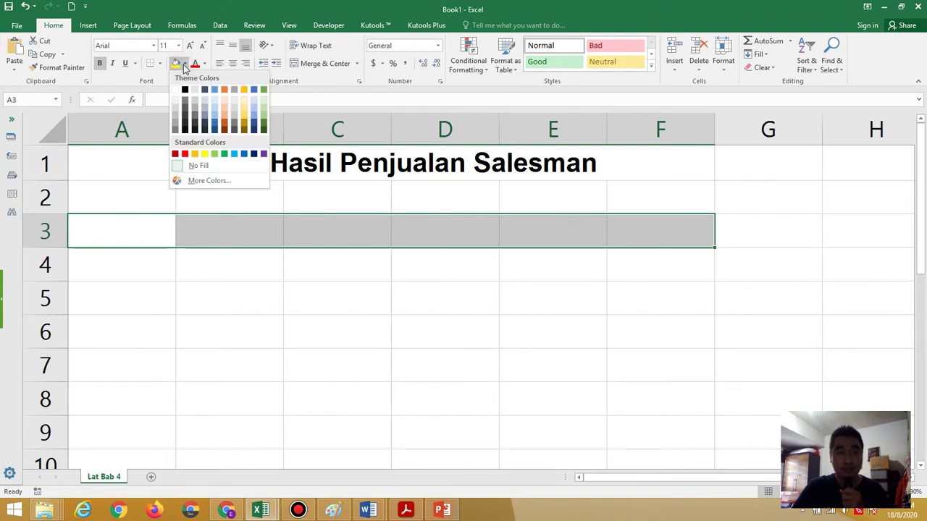
click(204, 153)
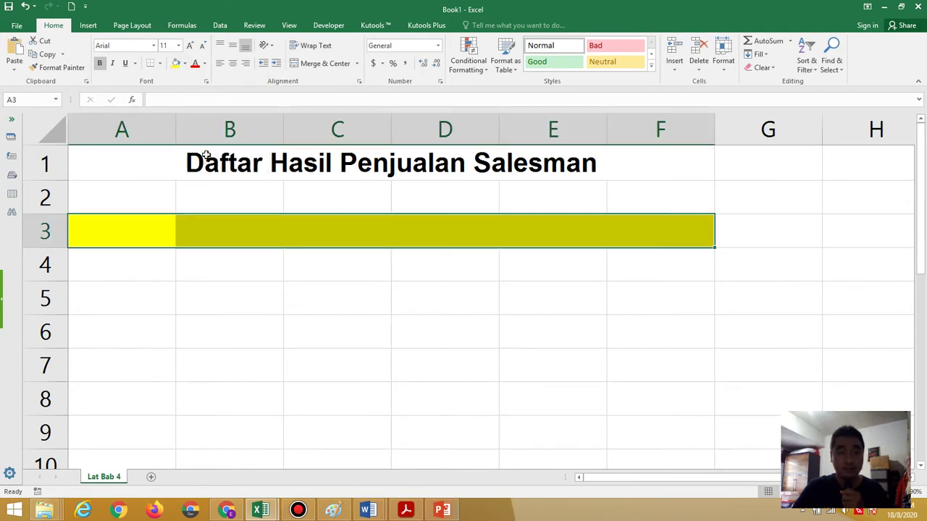
Center the header cells A3:F3 horizontally and vertically, and turn on text wrapping for them
click(235, 65)
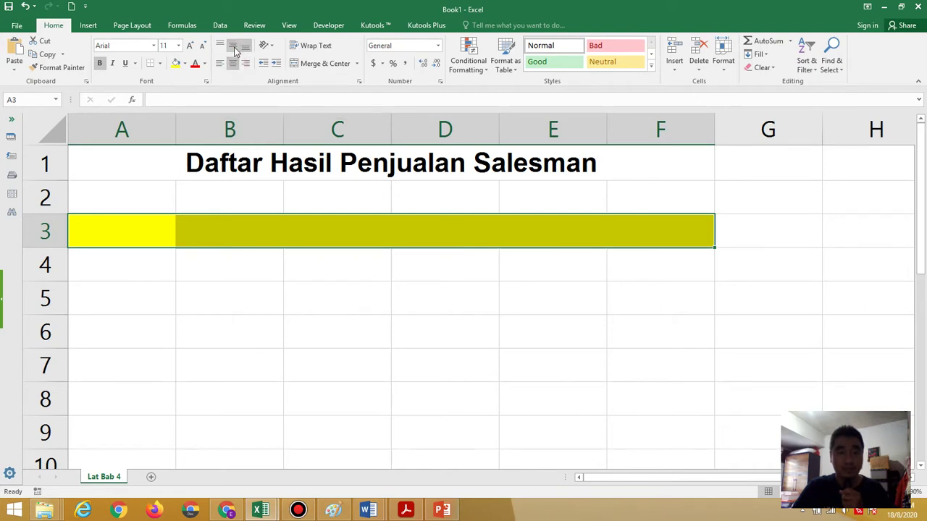
click(234, 47)
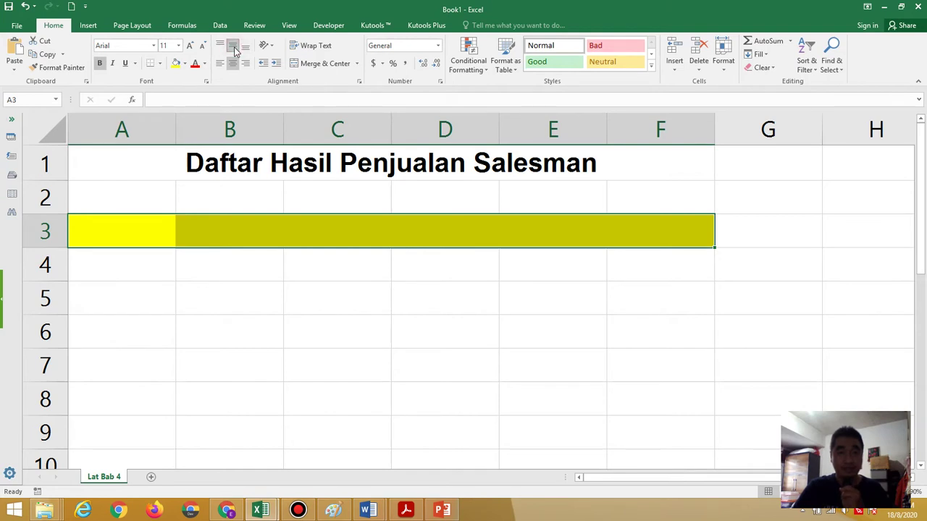
click(319, 49)
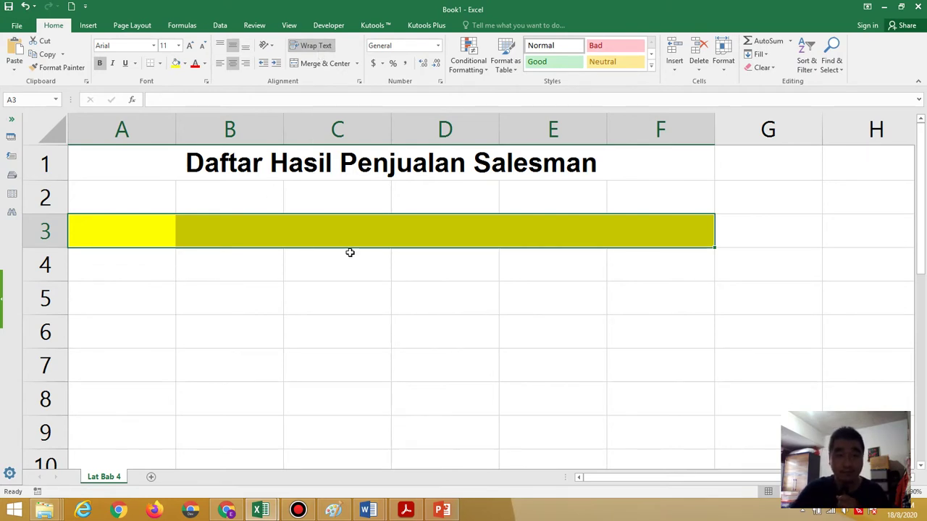
Check the column headings in Latihan Praktik 4.pdf and enter "Nama", "Asal" and "Januari" in cells A3:C3
click(138, 231)
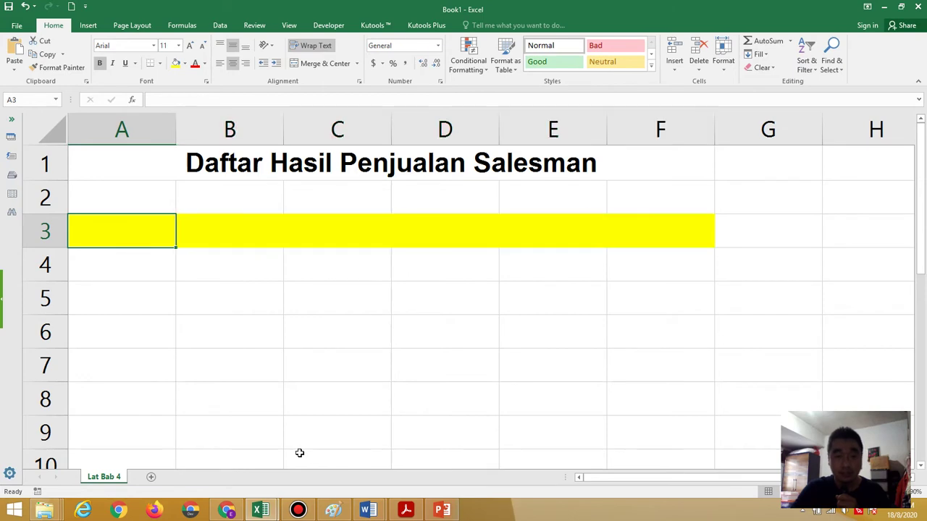
click(407, 510)
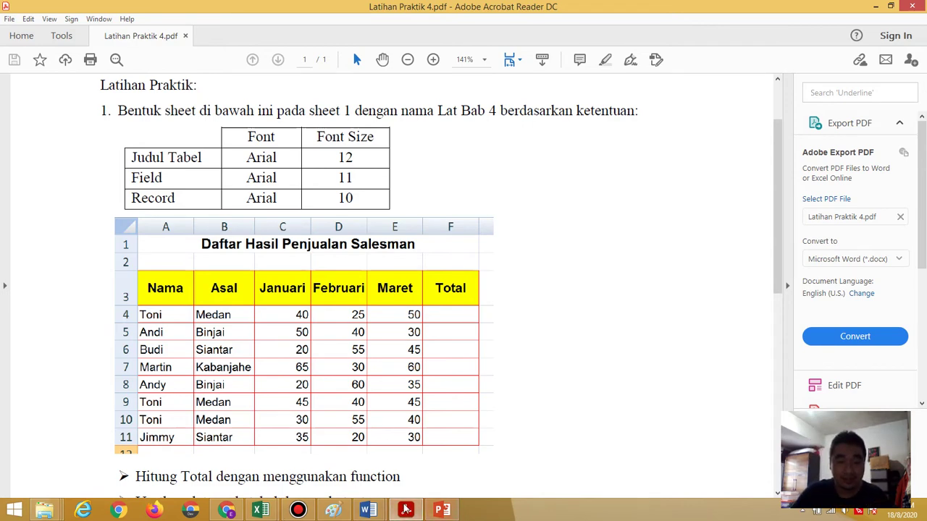
click(405, 510)
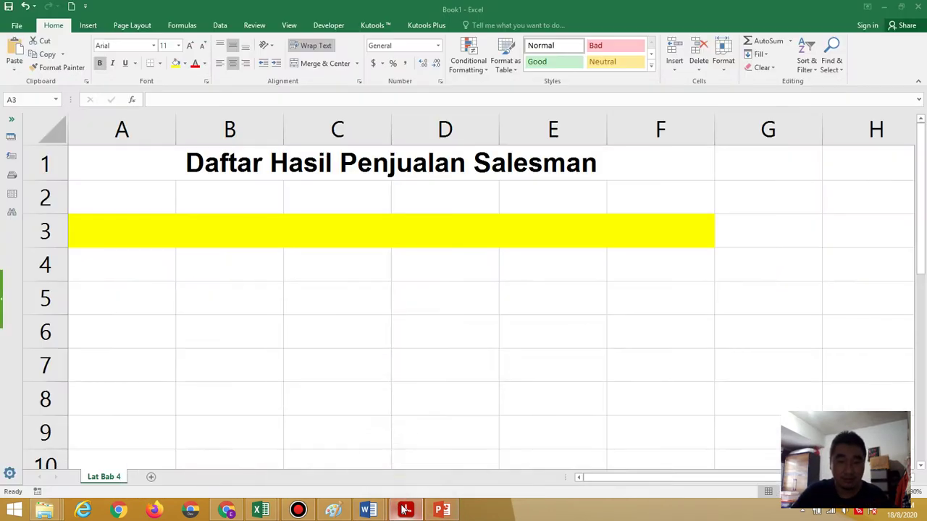
click(139, 239)
text(Nama)
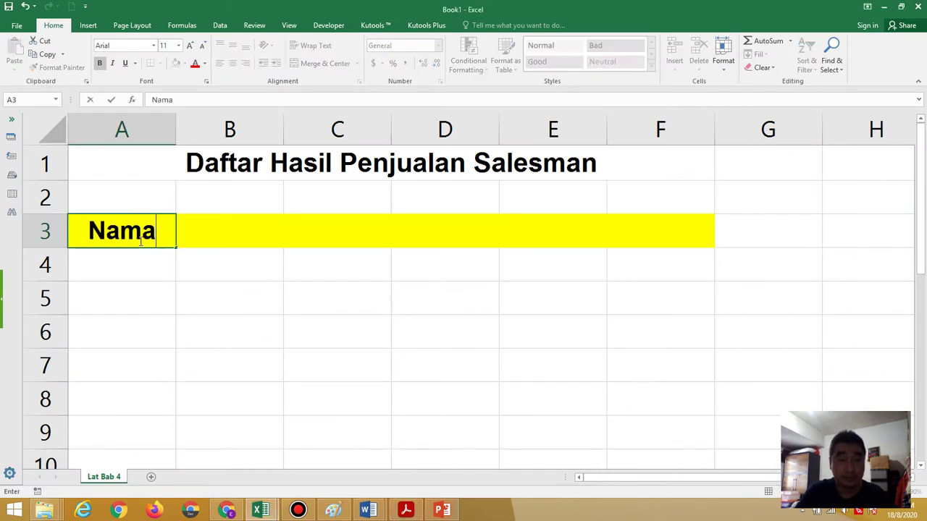
key(Tab)
key(Tab)
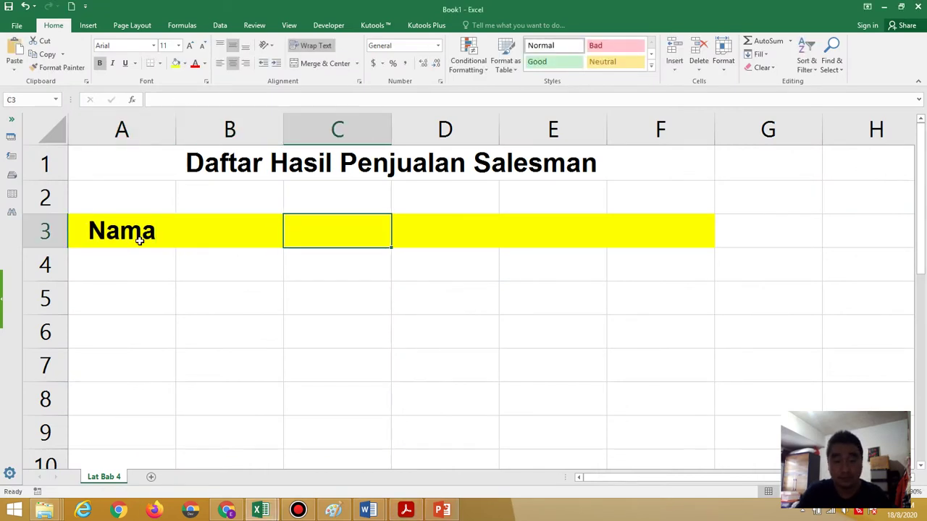
key(shift+Tab)
text(Asal)
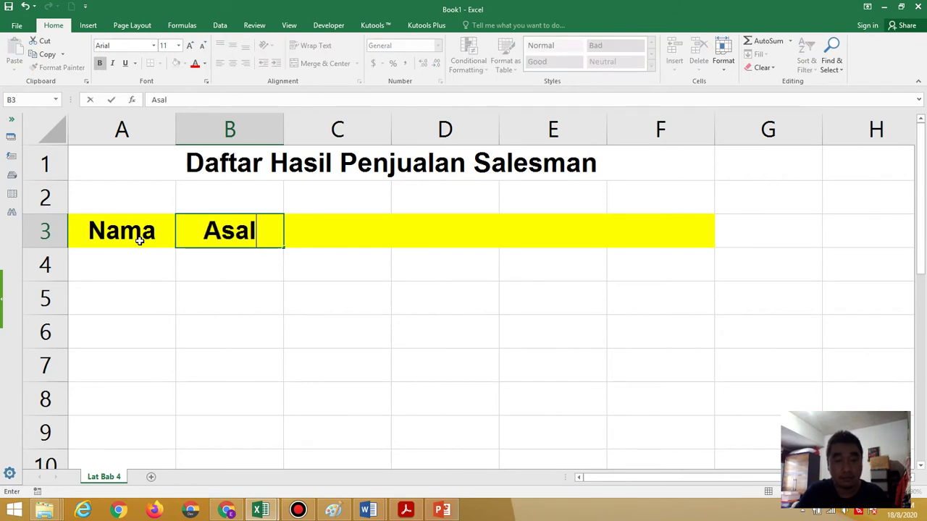
key(Tab)
text(Januari)
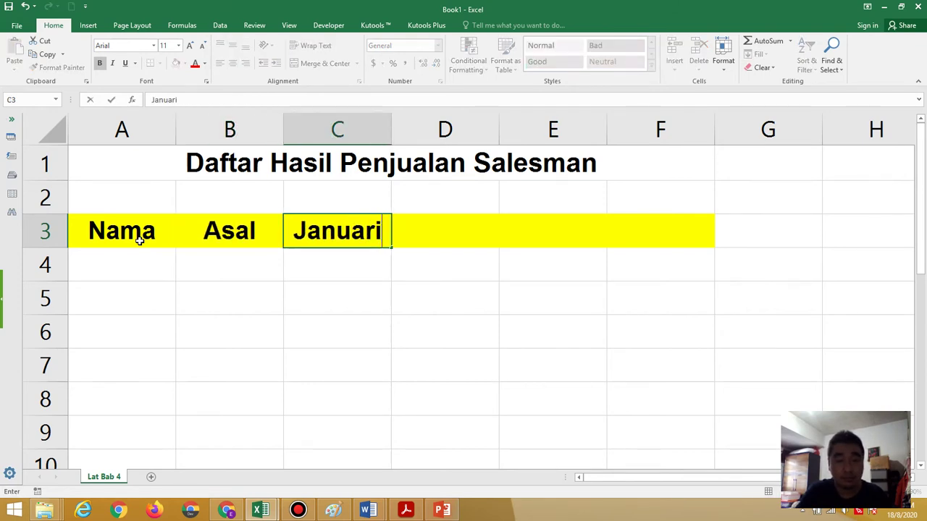
Enter the remaining column headings "Februari", "Maret" and "Total" in cells D3:F3
key(Tab)
text(Febr)
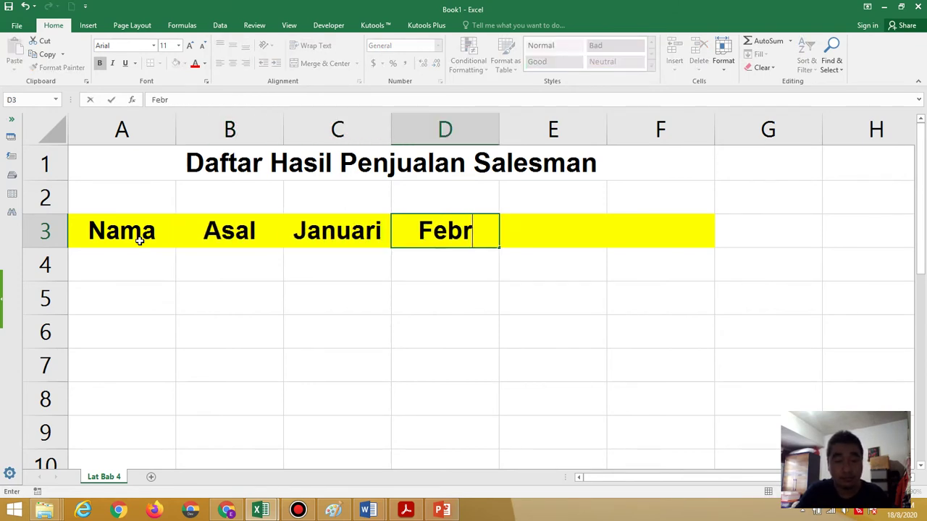
text(uari)
key(Tab)
text(M)
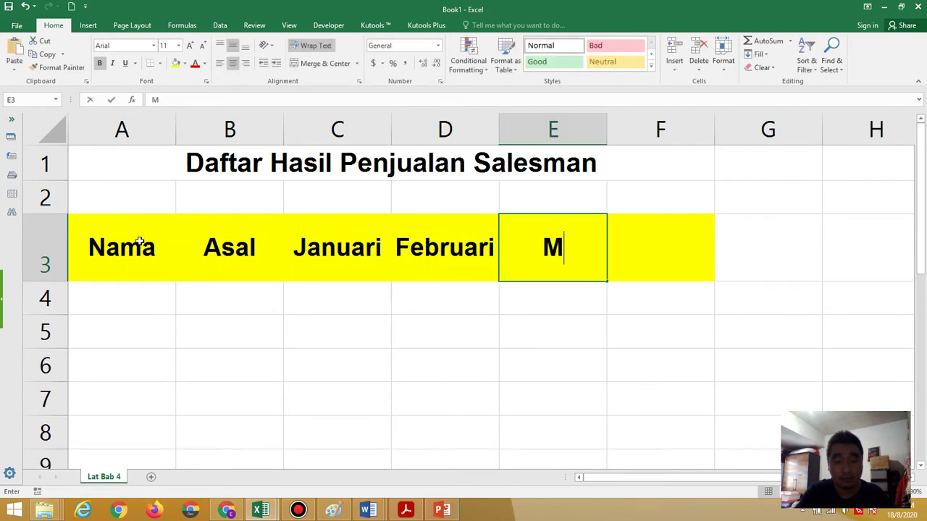
text(aret)
key(Tab)
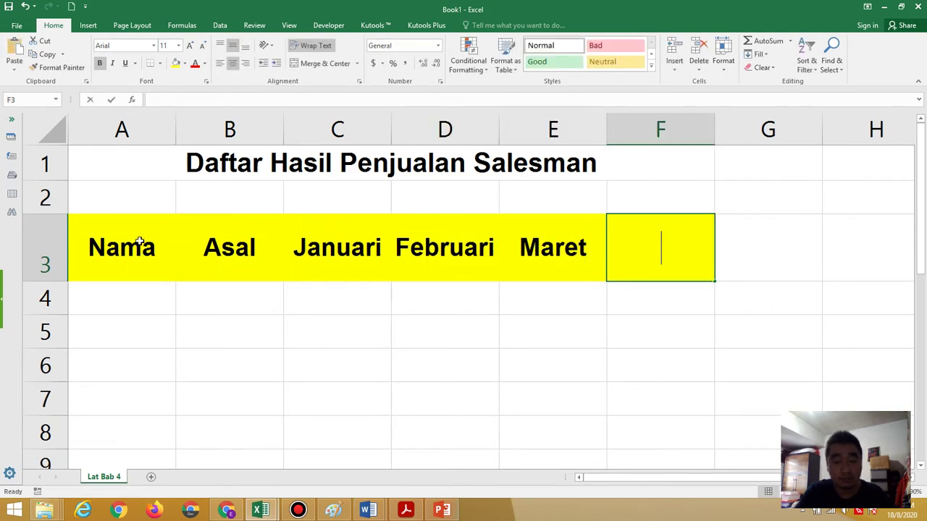
text(Total)
key(Return)
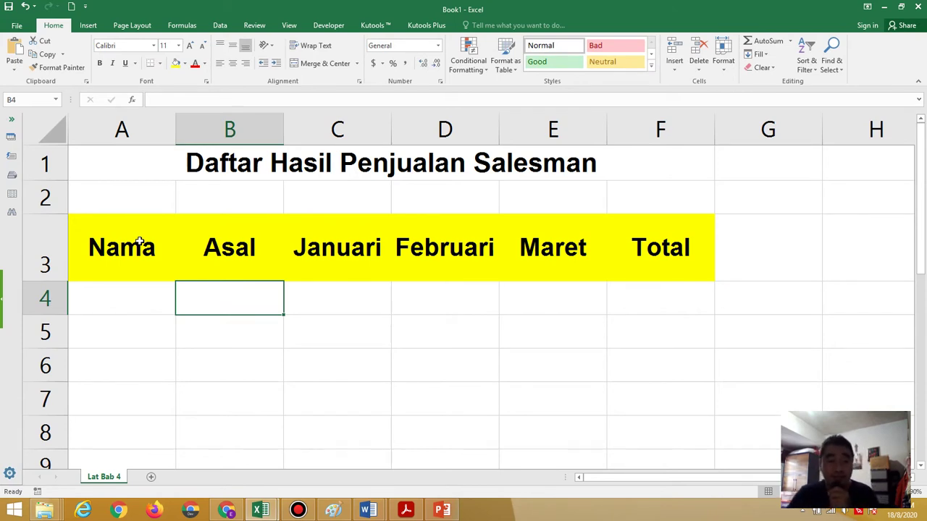
Check the record font in Latihan Praktik 4.pdf and set cells A4:F11 to Arial, size 10
click(406, 511)
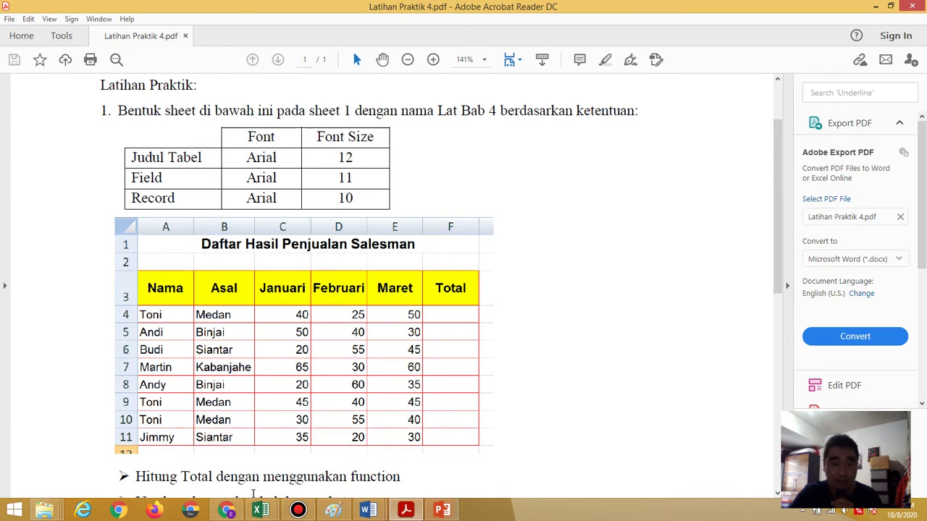
click(405, 510)
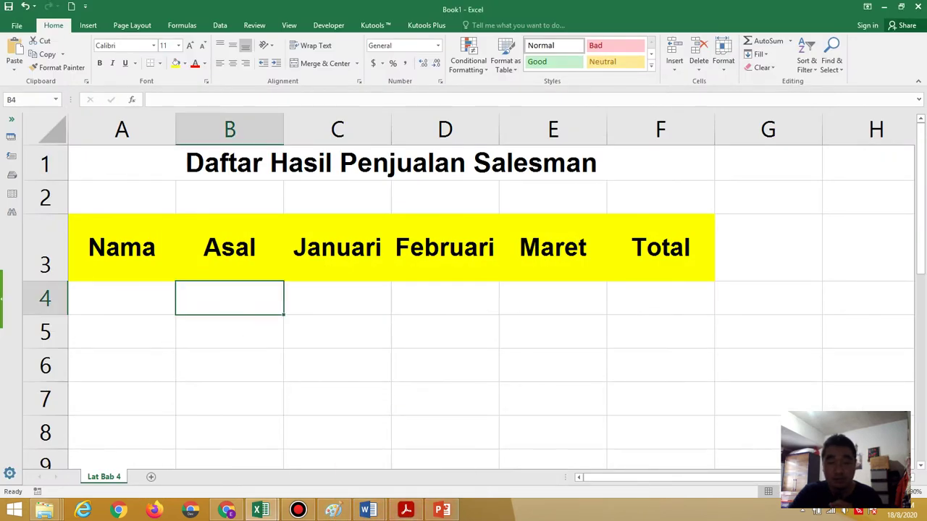
click(819, 492)
click(819, 491)
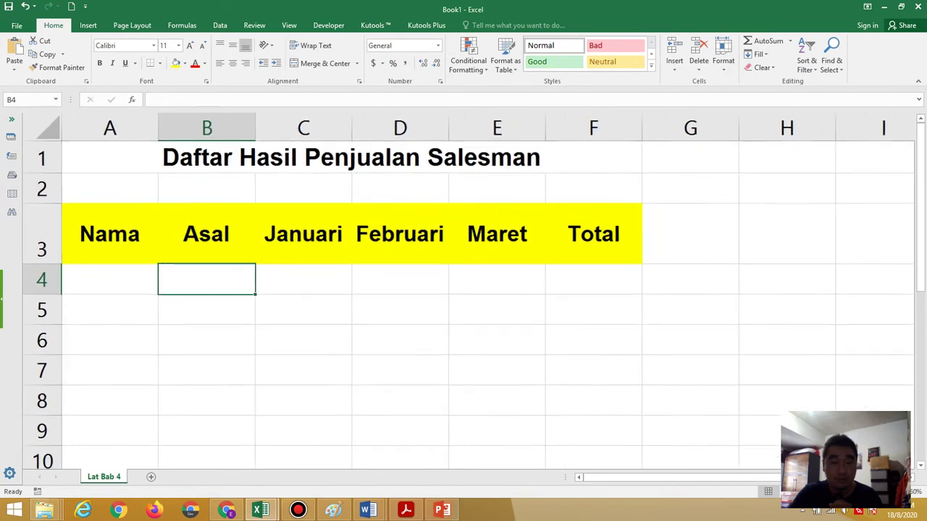
click(819, 492)
click(819, 492)
click(819, 491)
click(818, 492)
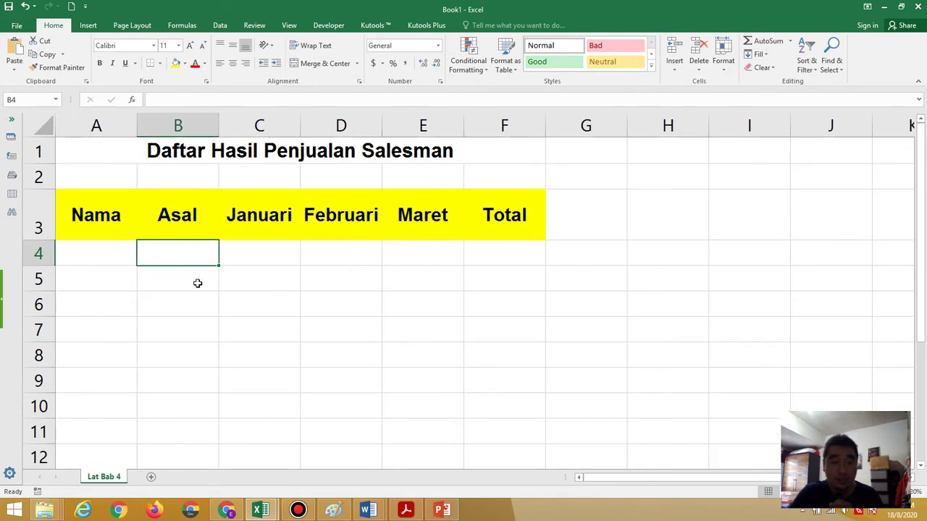
drag(70, 245, 481, 428)
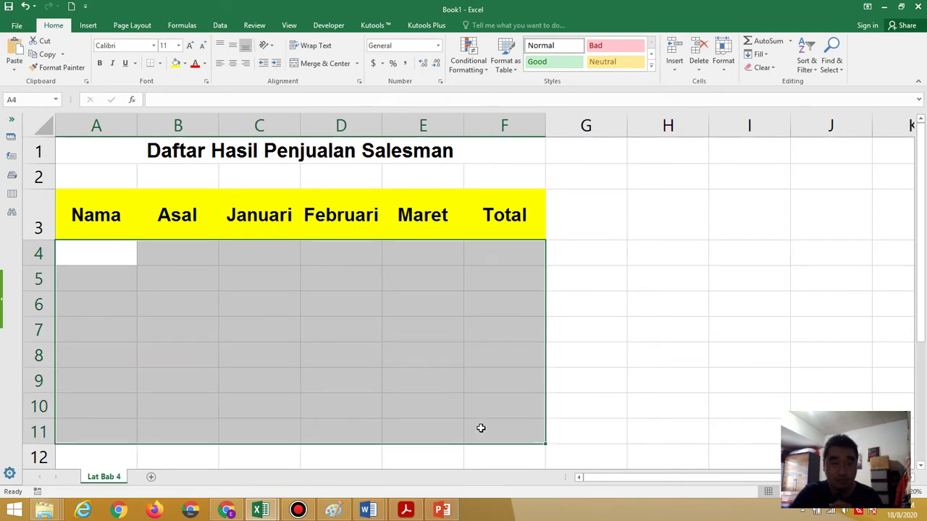
click(134, 44)
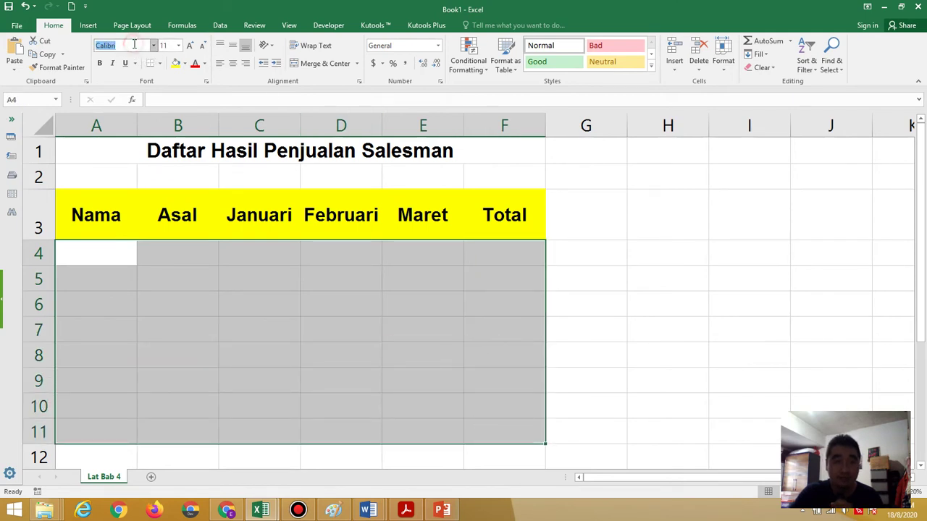
text(Arial)
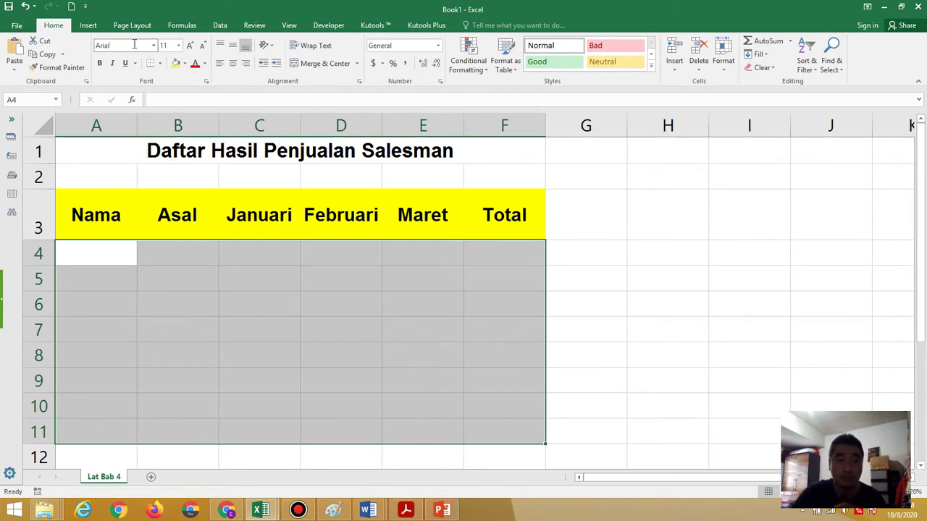
click(168, 46)
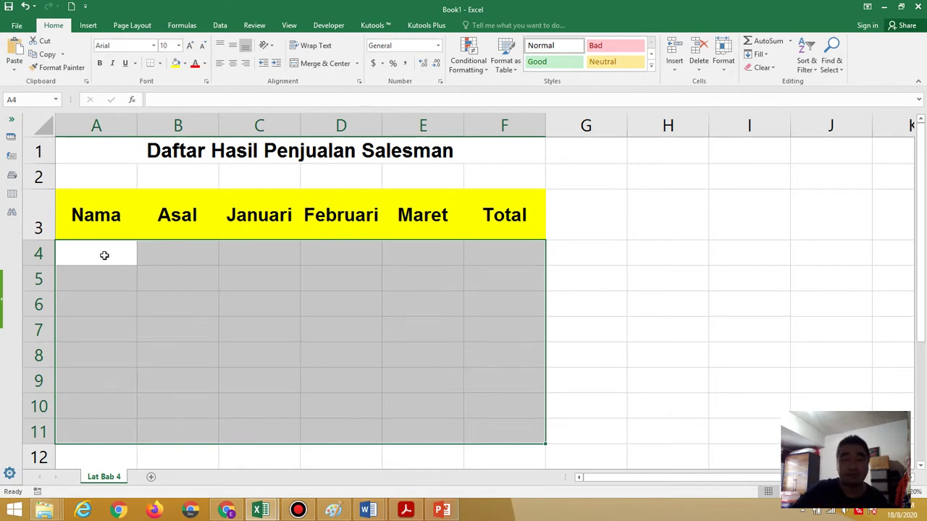
Enter the first four salesman names from Latihan Praktik 4.pdf in the Nama column, cells A4:A7, each with a capital initial
click(406, 511)
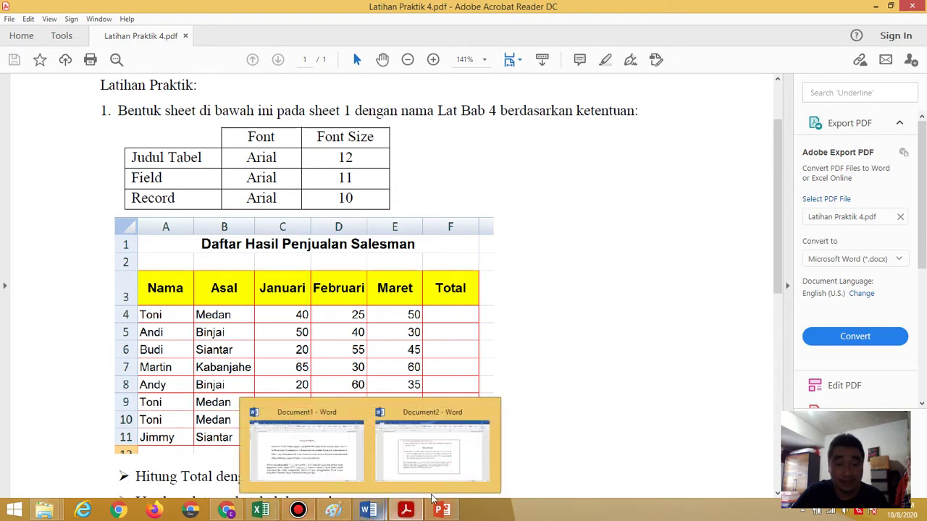
click(405, 511)
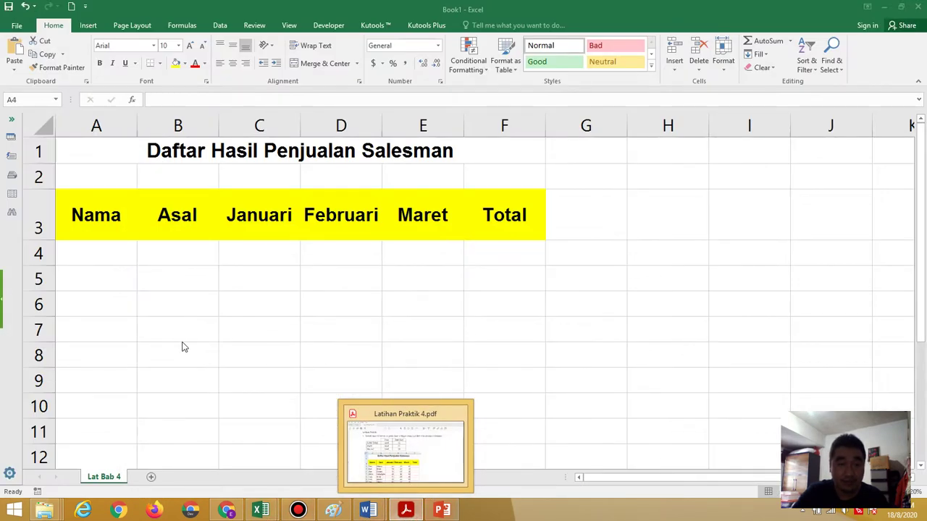
click(111, 258)
click(111, 258)
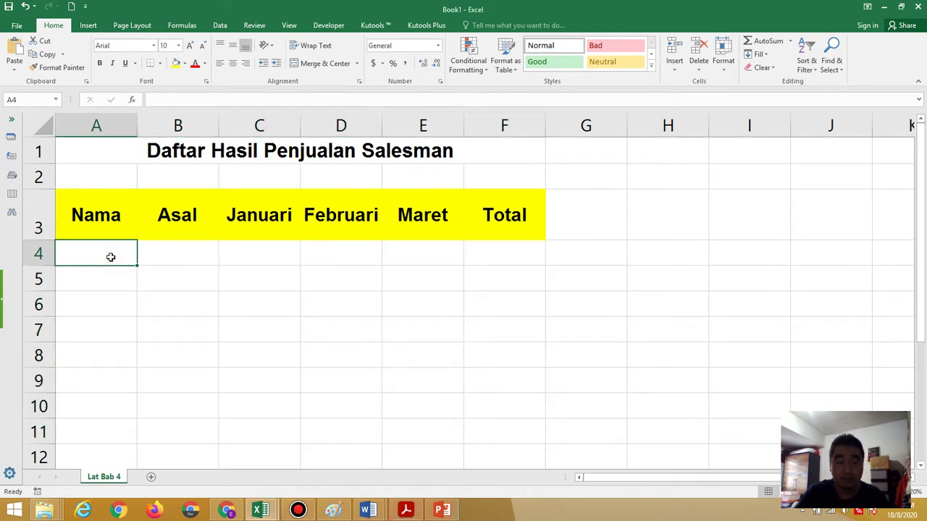
text(Toni)
key(Return)
text(Andi)
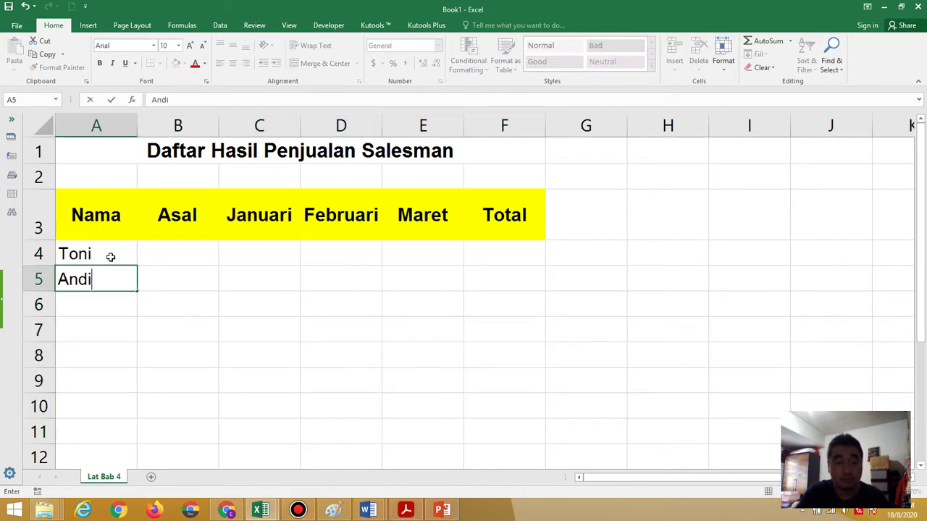
key(Return)
text(Budi)
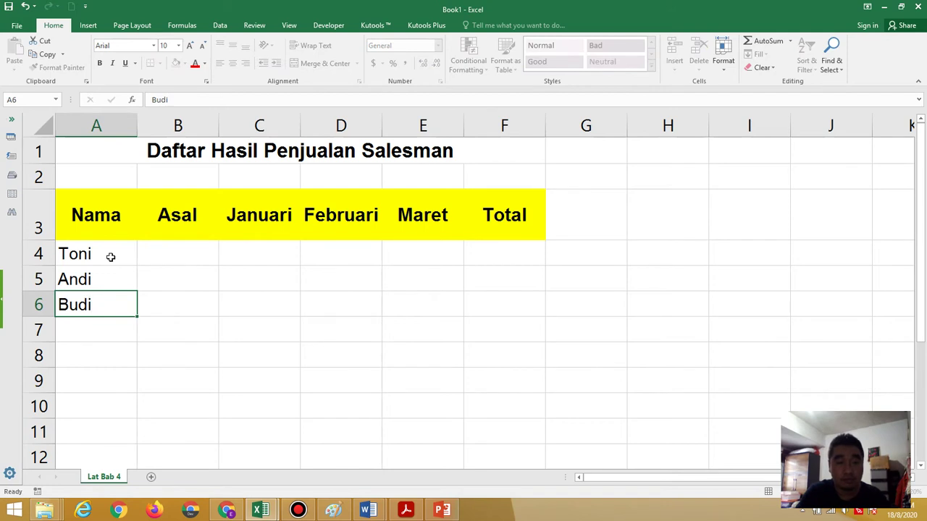
key(Return)
text(martin)
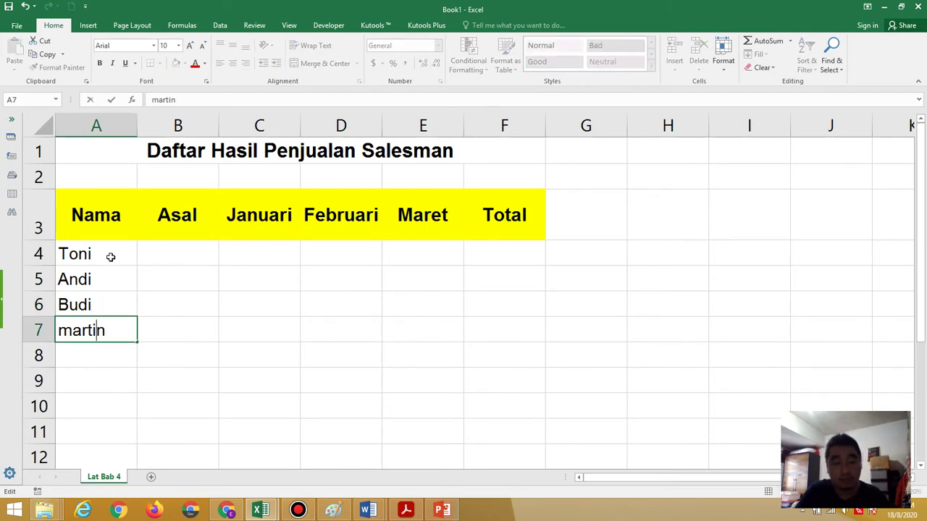
key(BackSpace)
text(M)
key(Return)
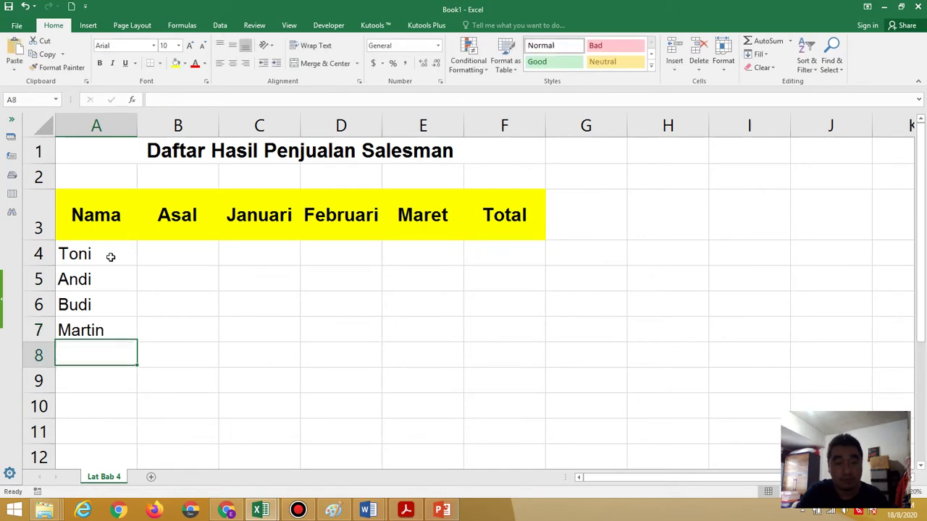
Enter the last four salesman names from Latihan Praktik 4.pdf in the Nama column, cells A8:A11
click(407, 511)
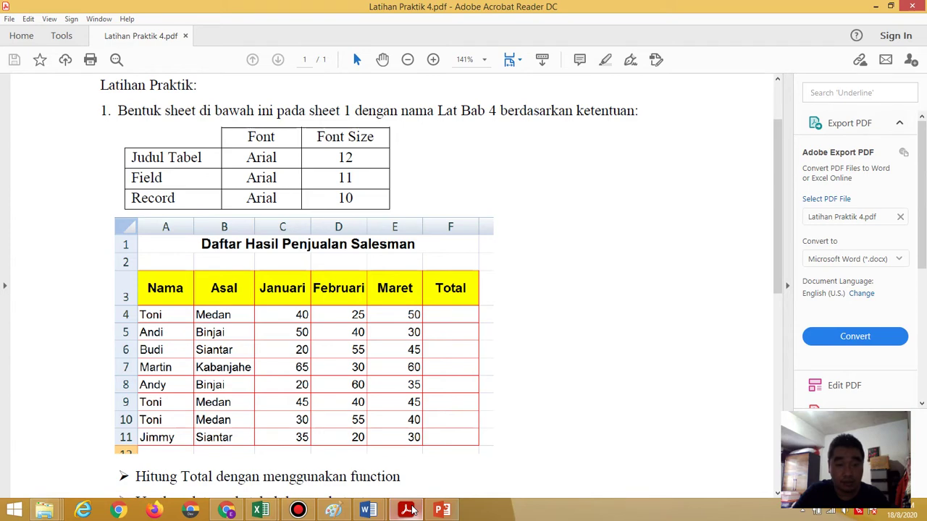
click(409, 511)
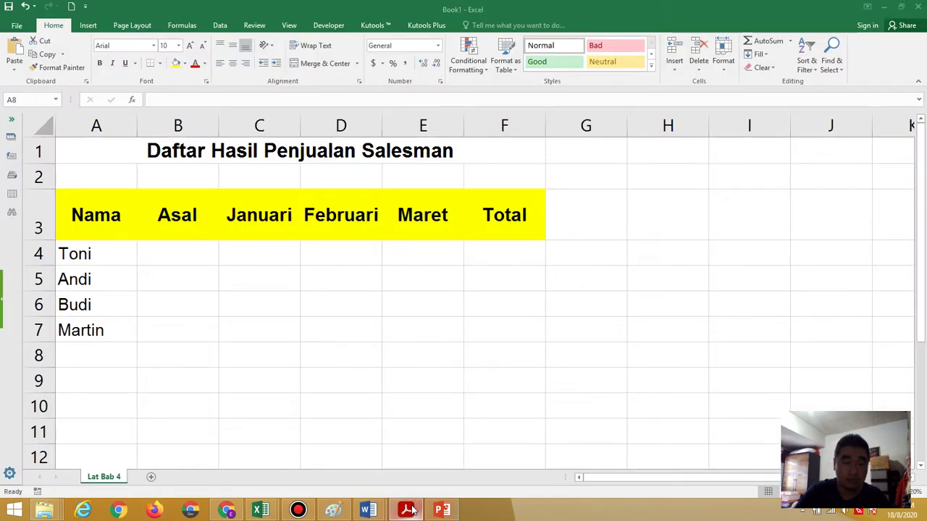
click(96, 359)
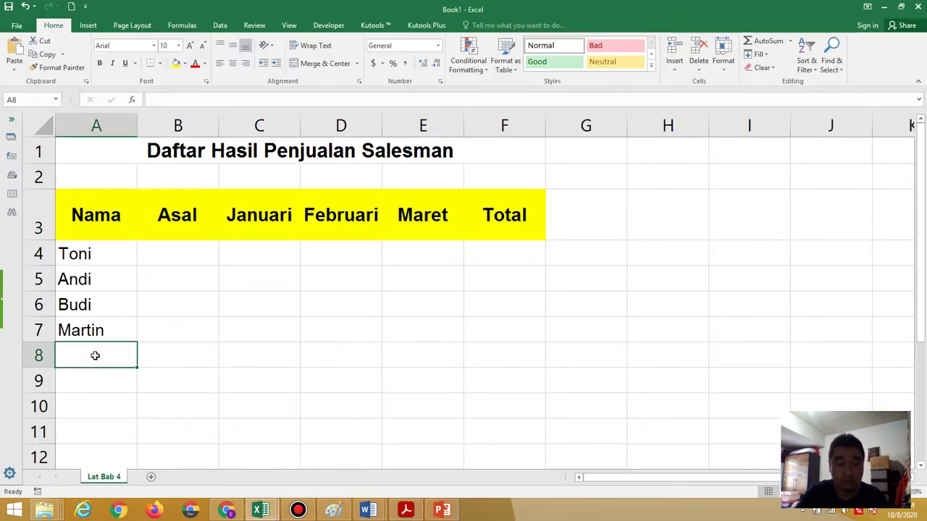
text(Andy)
key(Return)
text(Toni)
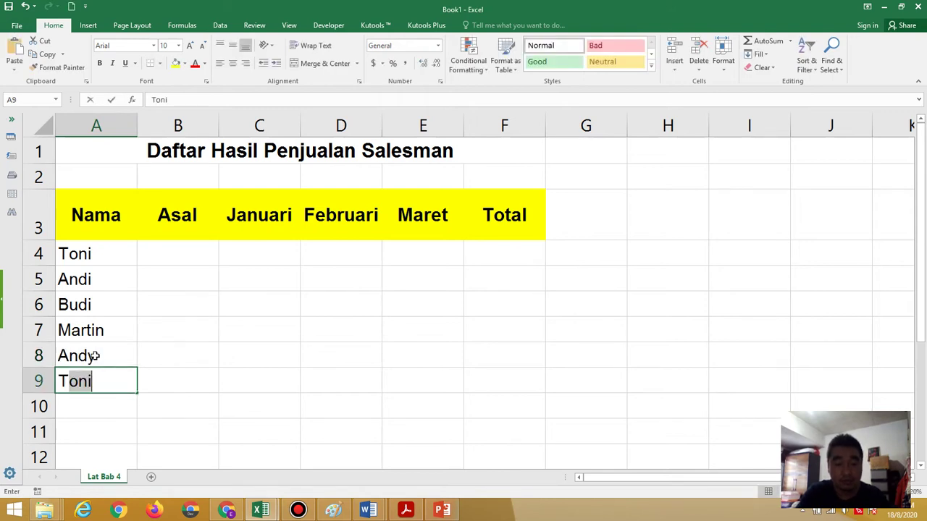
key(Return)
text(Toni)
key(Return)
text(Jimmy)
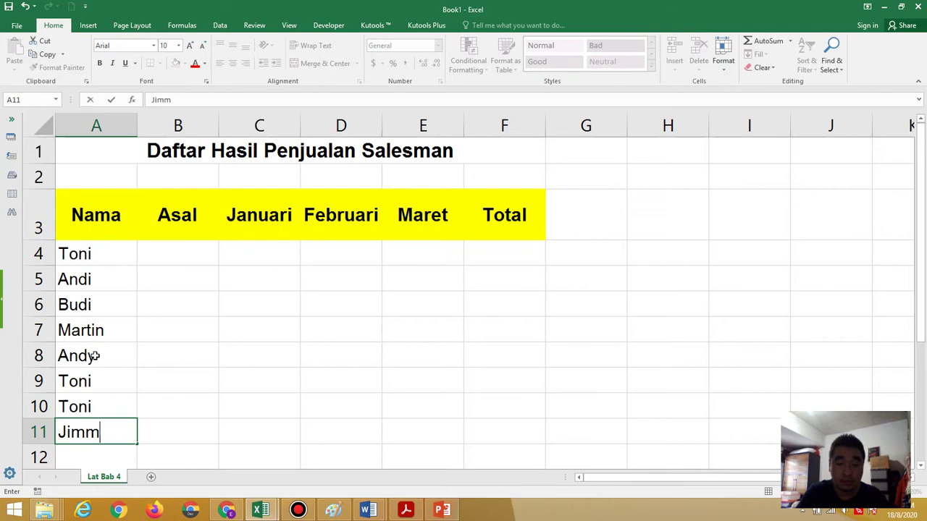
key(Up)
key(Up)
key(Up)
key(Up)
key(Up)
key(Up)
key(Up)
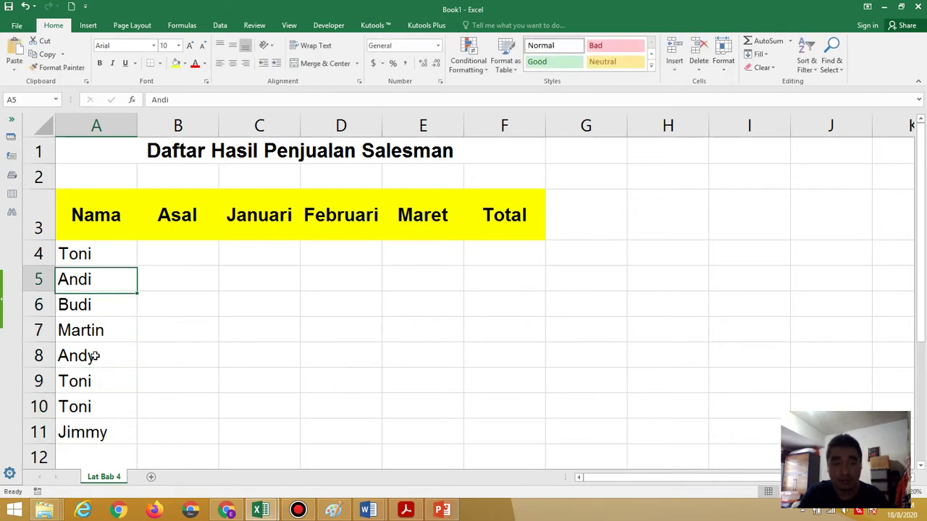
Consult Latihan Praktik 4.pdf and enter "Medan", "Binjai", "Siantar" and "Kabanjahe" in the Asal column, cells B4:B7
key(Right)
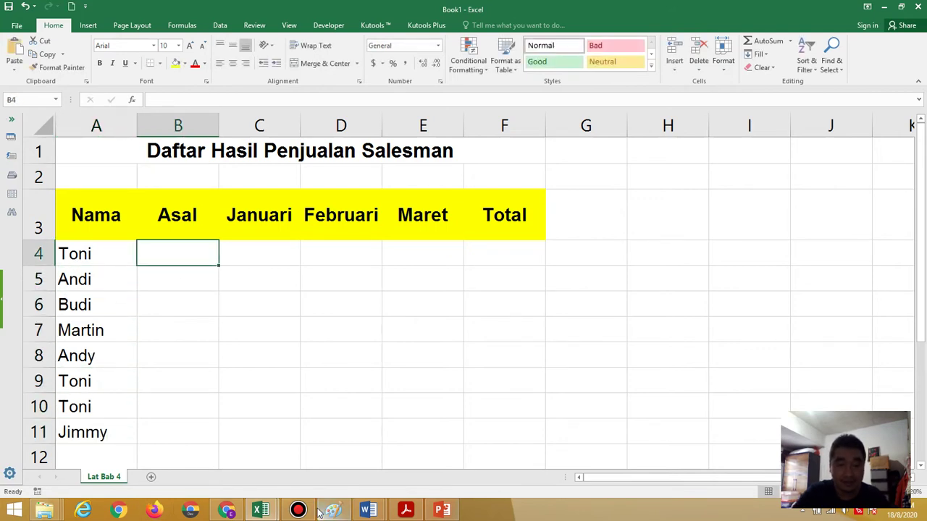
click(406, 511)
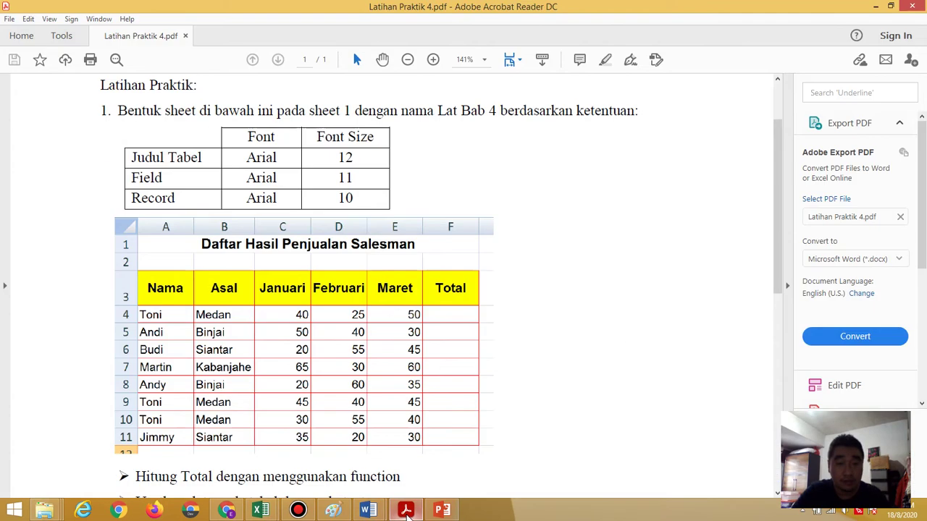
click(406, 511)
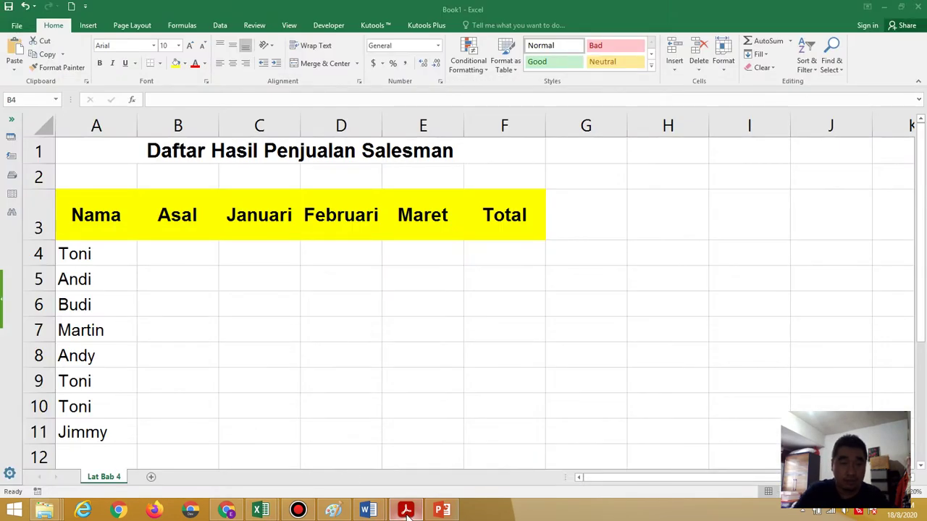
click(160, 252)
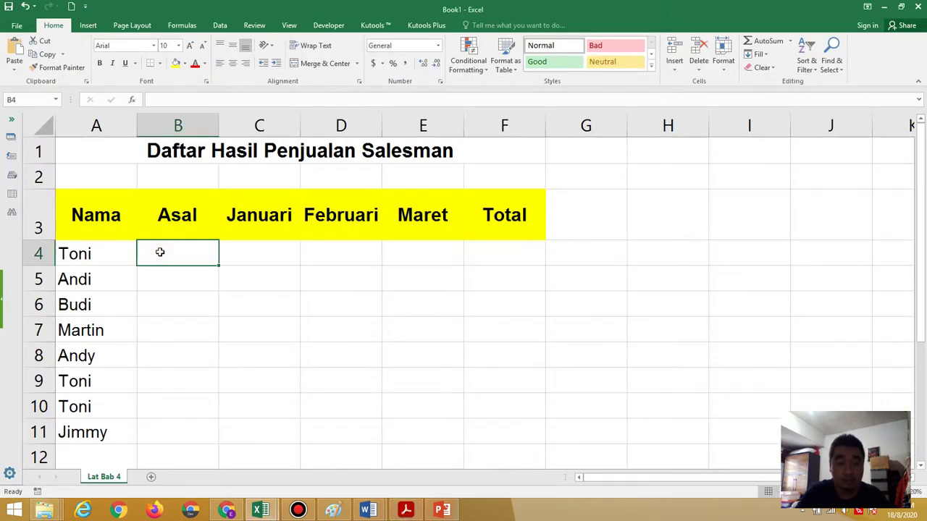
text(Medan)
key(Return)
text(Bi)
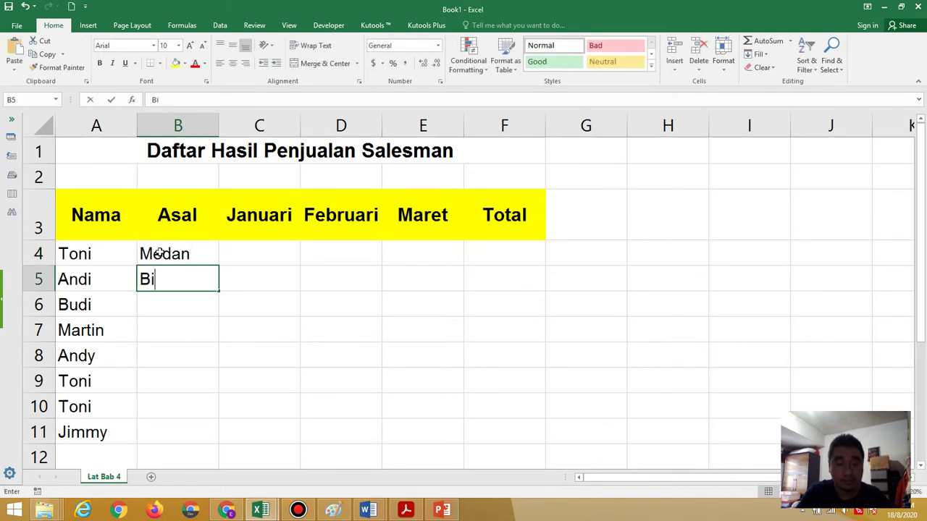
text(njai)
key(Return)
text(Sian)
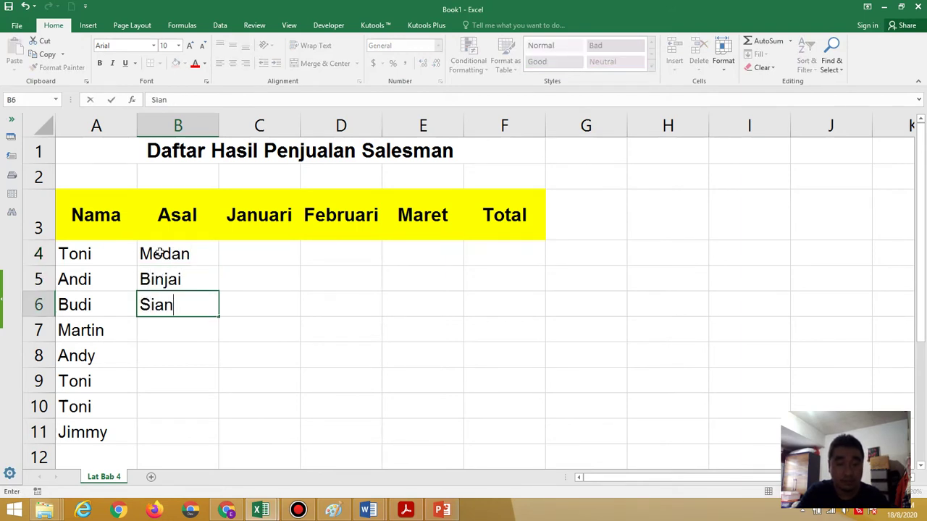
text(tar)
key(Return)
text(K)
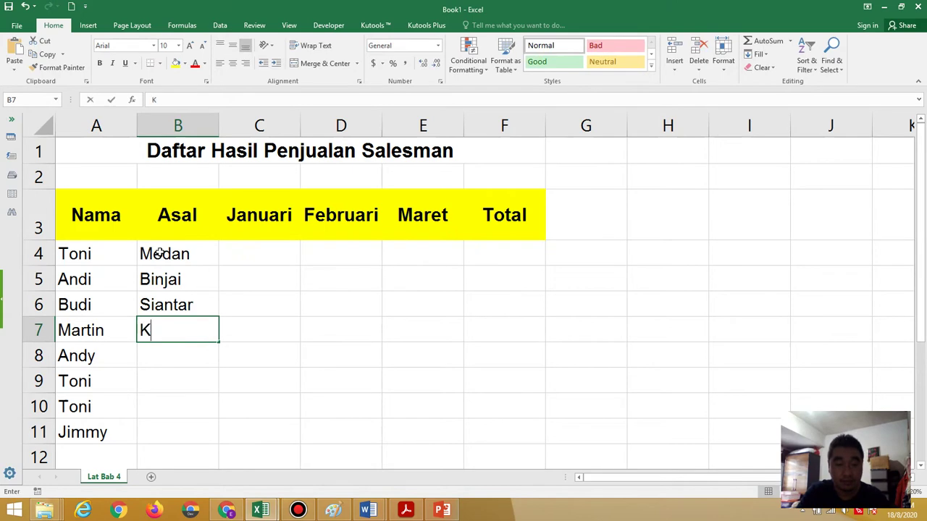
text(abanjahe)
key(Return)
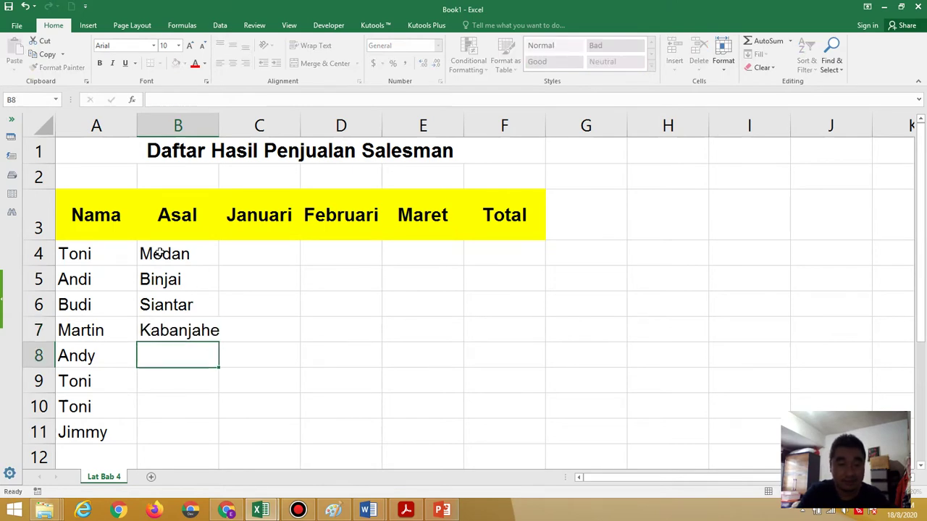
Enter "Binjai", "Medan", "Medan" and "Siantar" from the PDF in cells B8:B11, and widen column B slightly to fit its longest entry
click(406, 511)
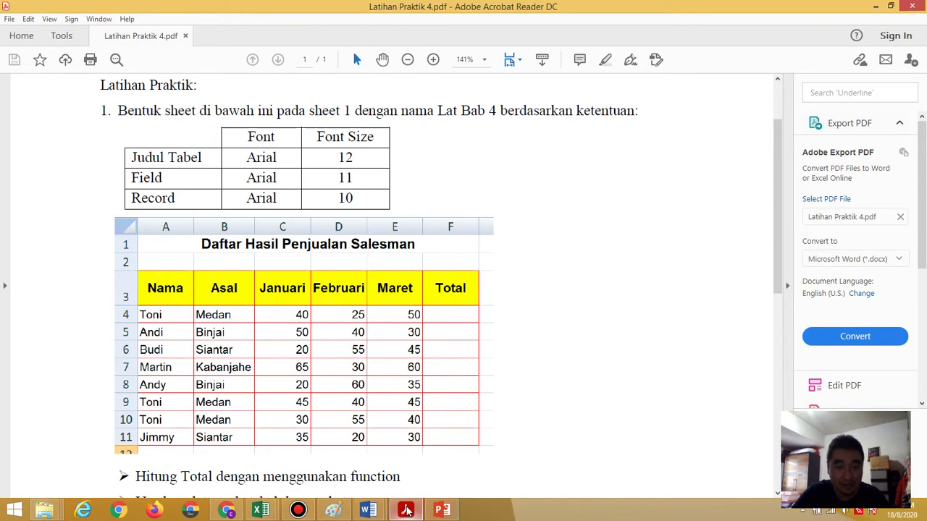
click(406, 511)
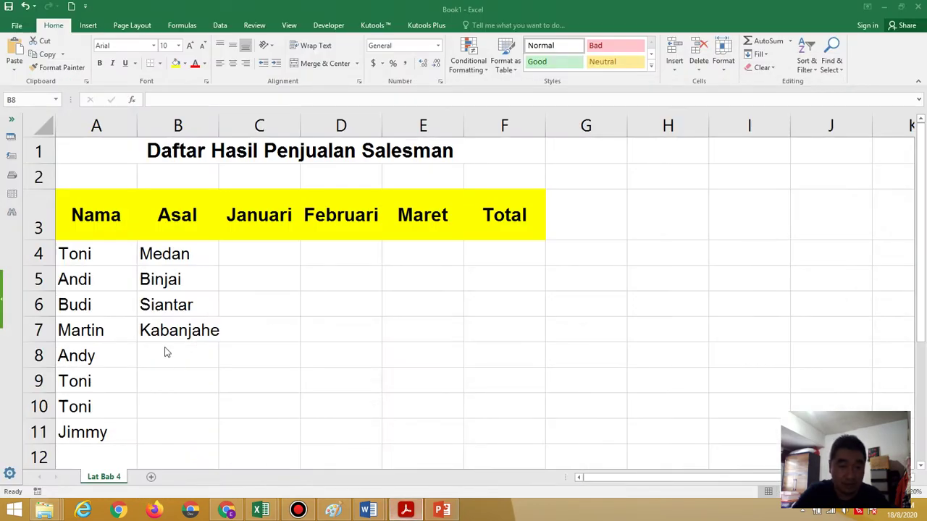
text(Binjai)
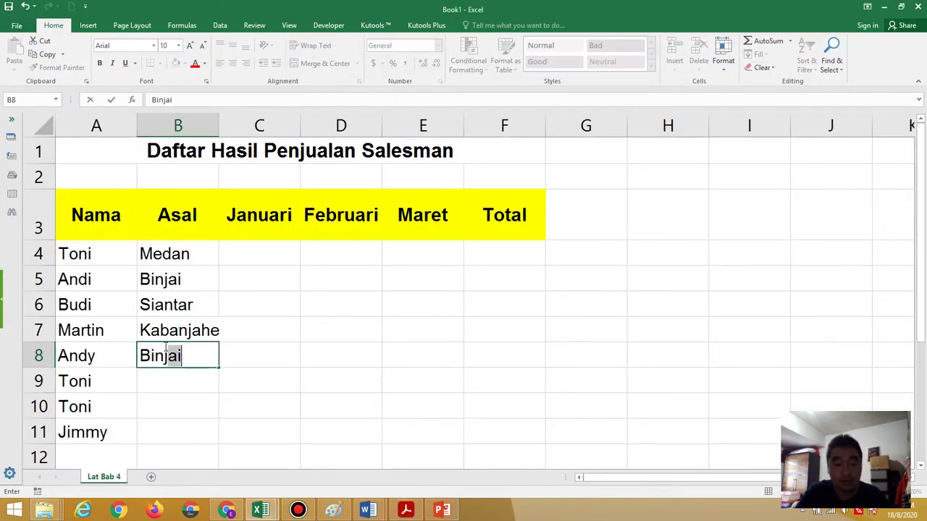
key(Return)
text(Medan)
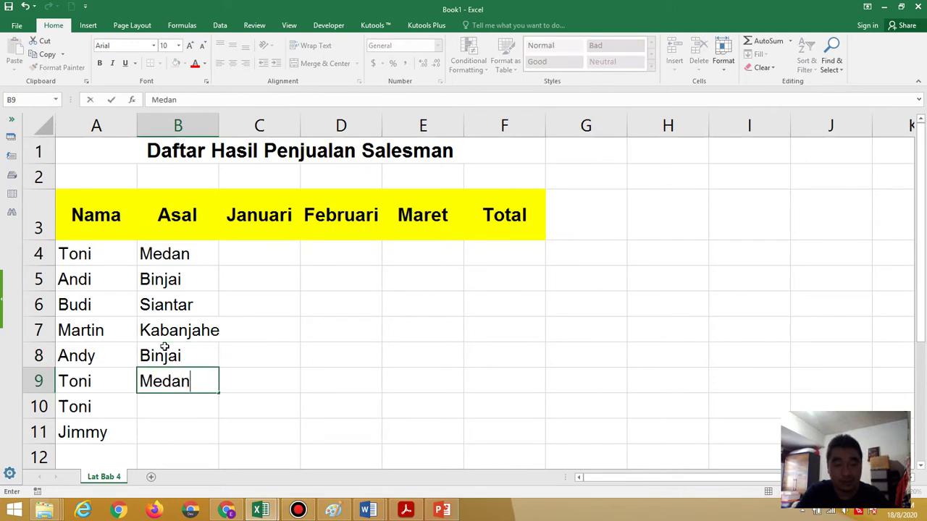
key(Return)
text(Medan)
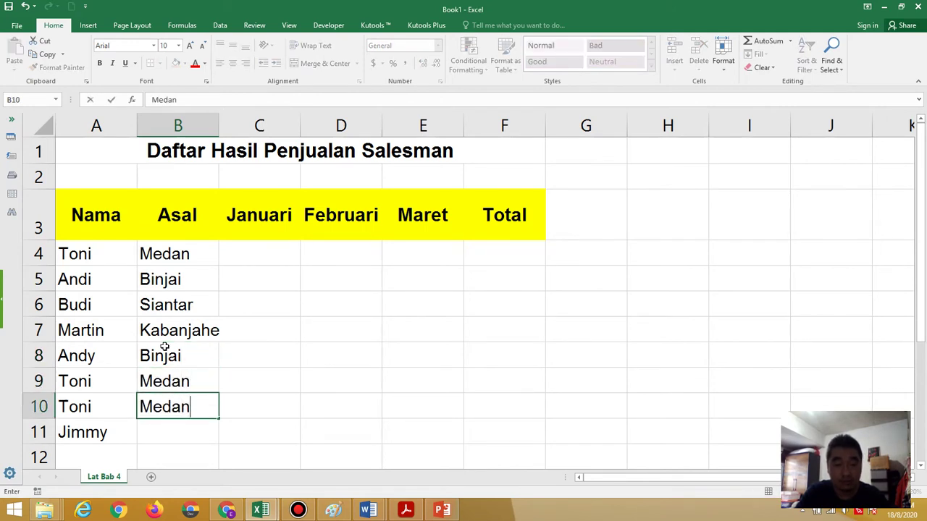
key(Return)
text(Siantar)
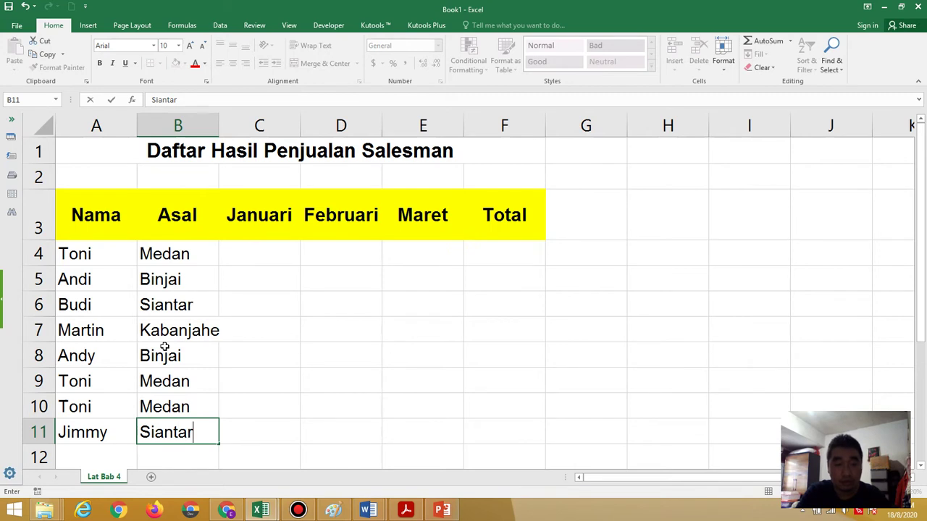
key(Return)
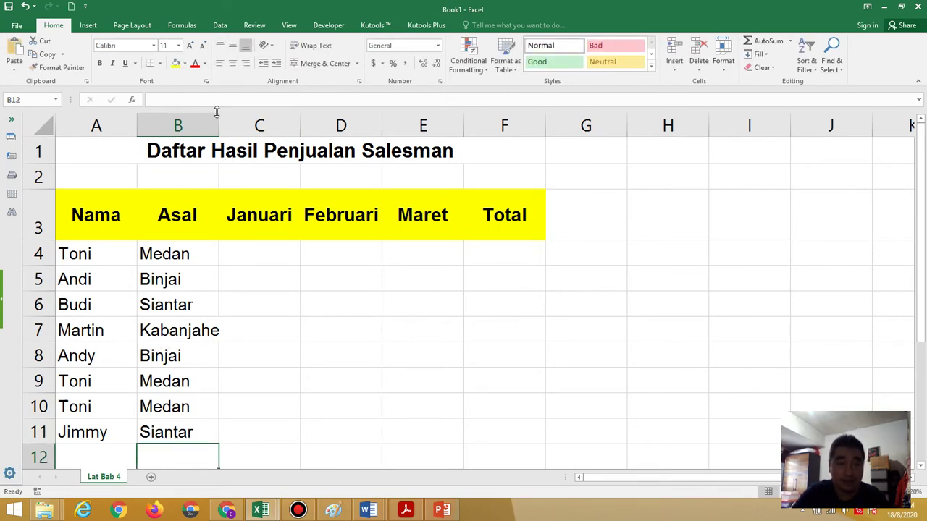
drag(218, 126, 223, 127)
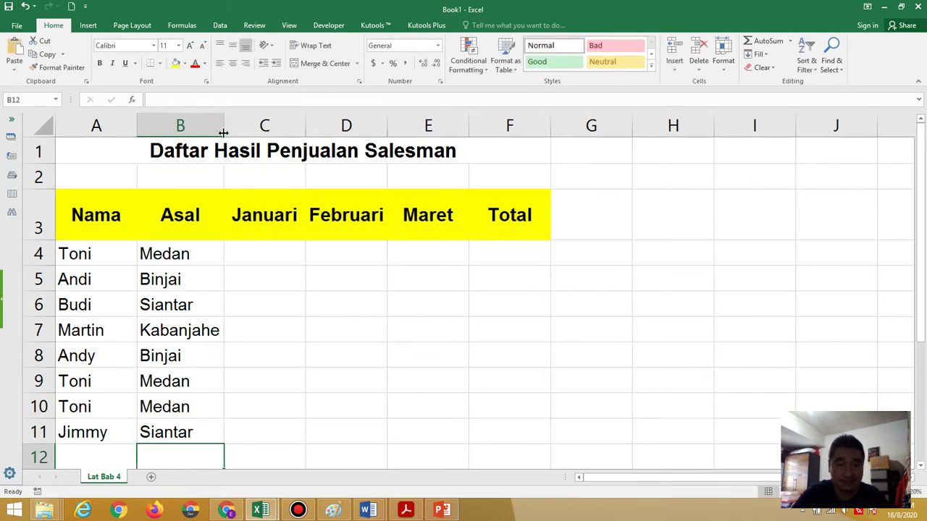
Consult Latihan Praktik 4.pdf and enter the first four Januari values, 40, 50, 20 and 65, in cells C4:C7
click(270, 258)
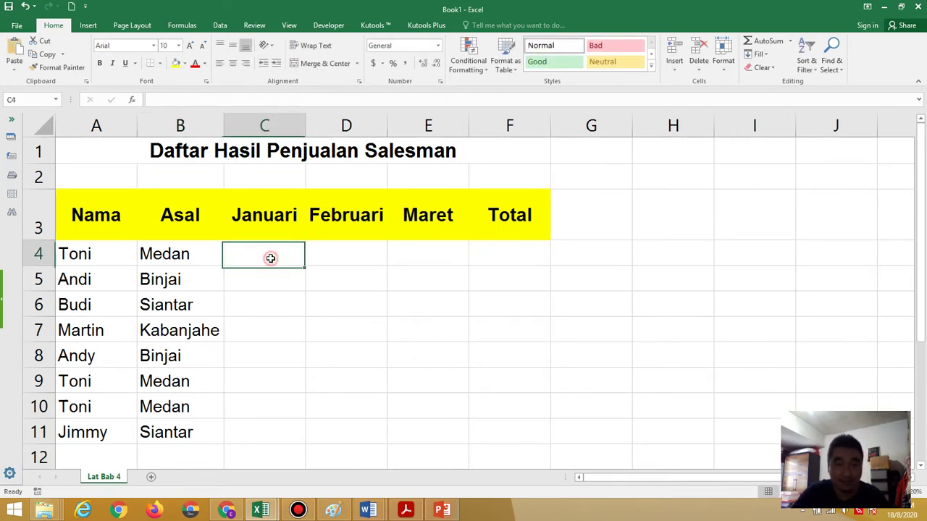
click(406, 511)
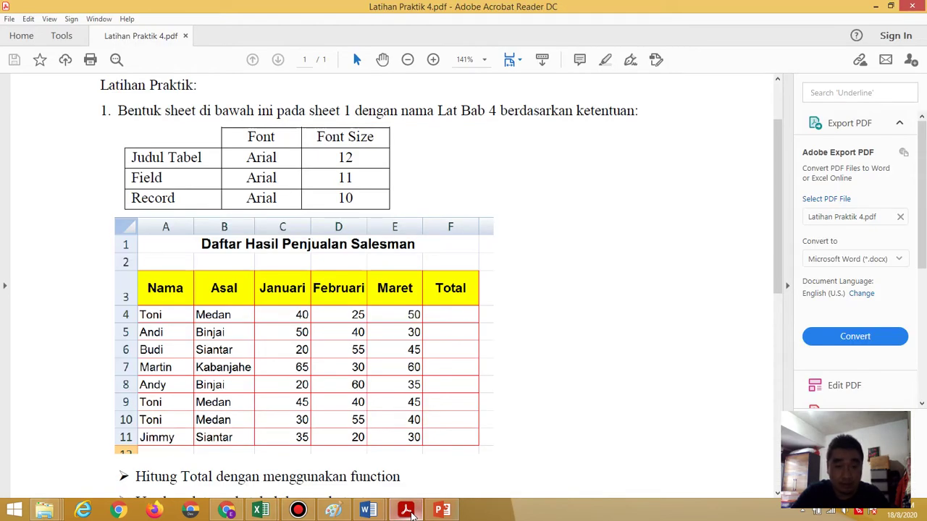
click(406, 510)
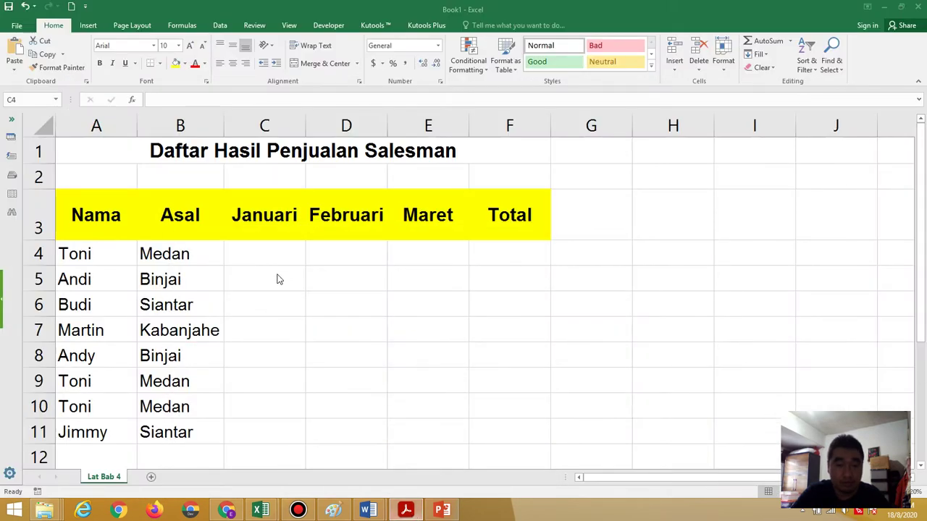
click(279, 262)
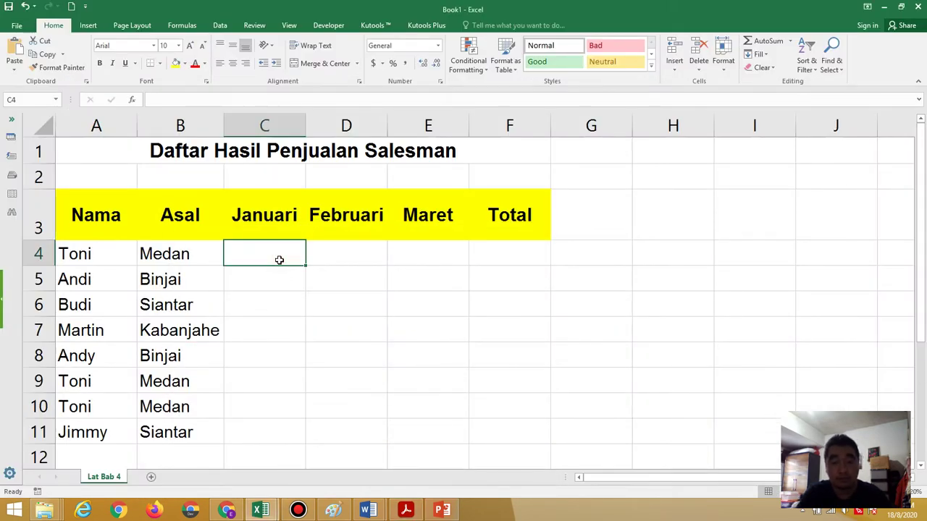
text(40)
key(Return)
text(50)
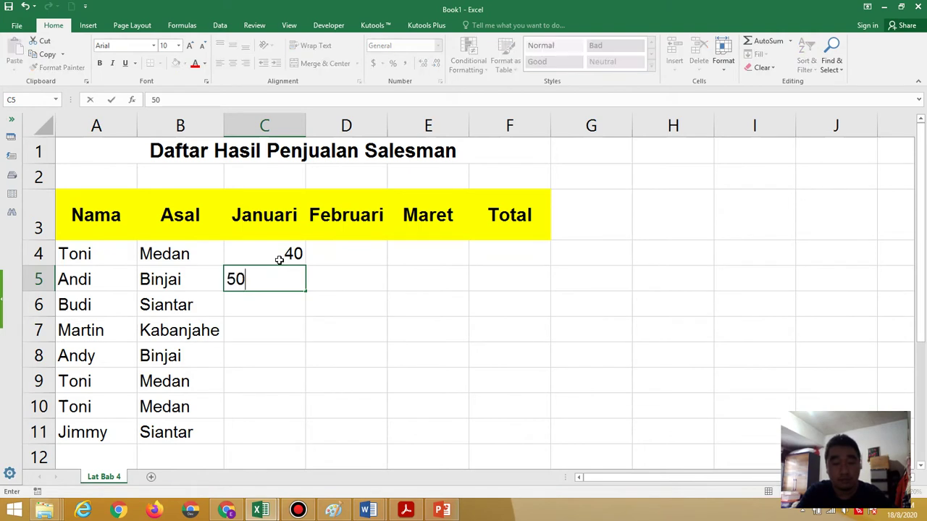
key(Return)
text(20)
key(Return)
text(75)
key(BackSpace)
key(BackSpace)
text(665)
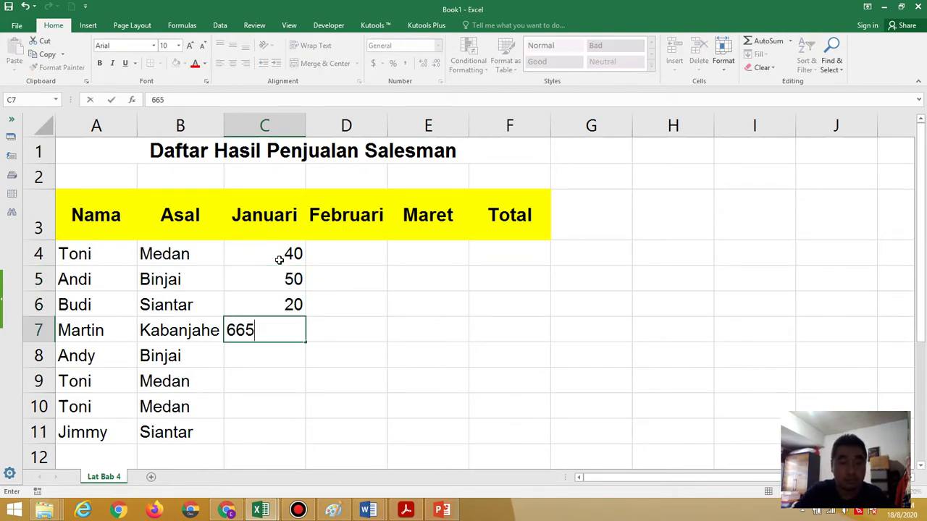
key(BackSpace)
key(BackSpace)
text(5)
key(Return)
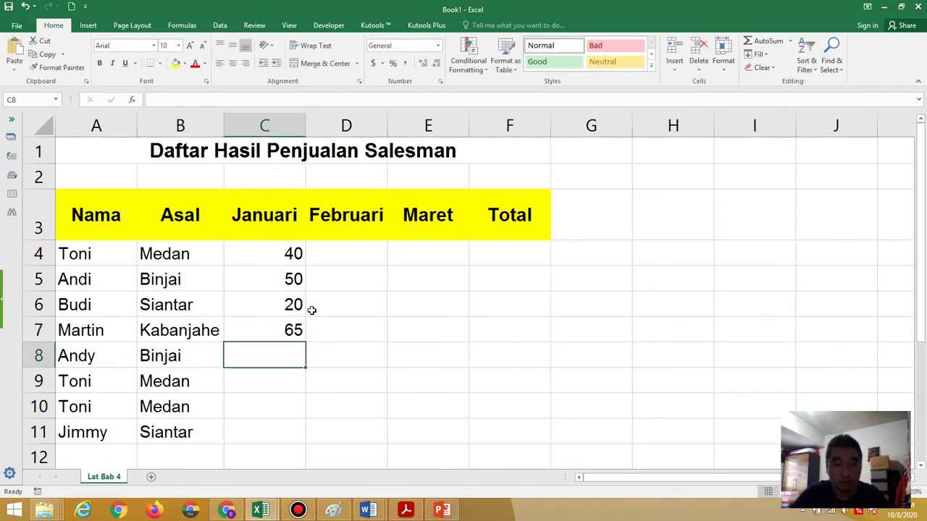
Check the PDF for the remaining Januari values and enter 20, 45, 30 and 35 in cells C8:C11
click(402, 510)
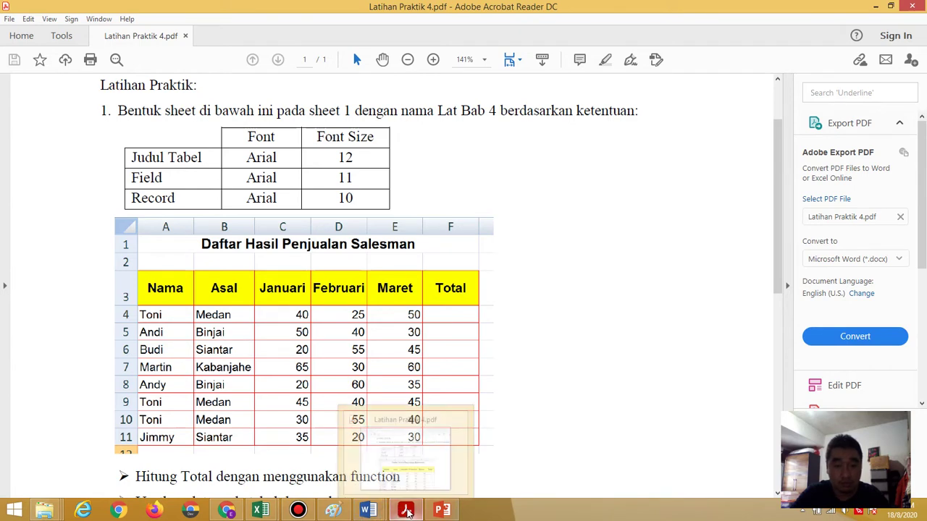
click(405, 511)
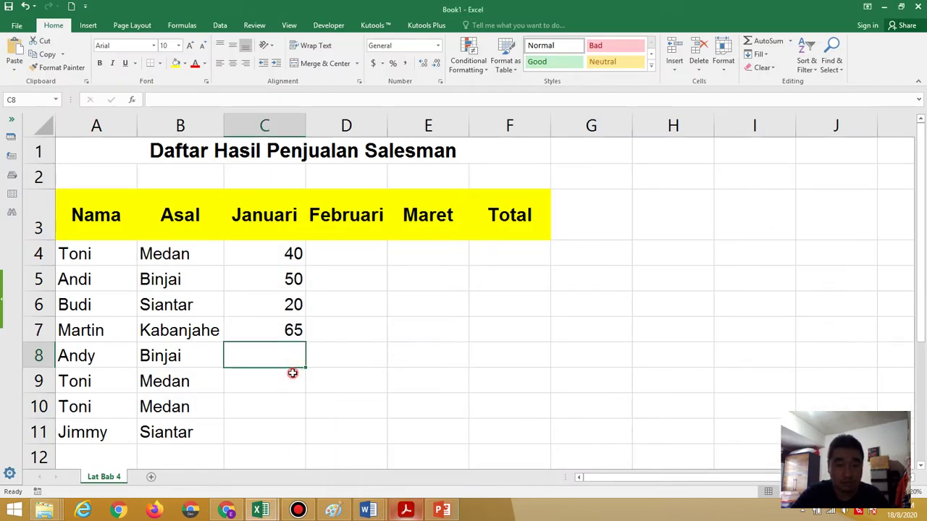
text(20)
key(Return)
text(45)
key(Return)
text(30)
key(Return)
text(35)
key(Up)
Consult Latihan Praktik 4.pdf and fill the first four Februari cells, D4:D7, with 20, 40, 55 and 30
key(Up)
key(Up)
key(Up)
key(Up)
key(Up)
key(Up)
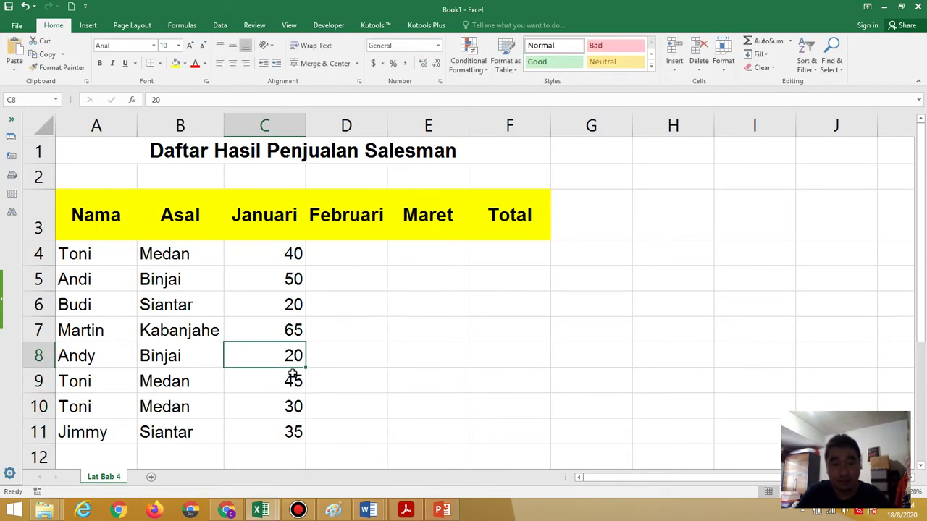
key(Right)
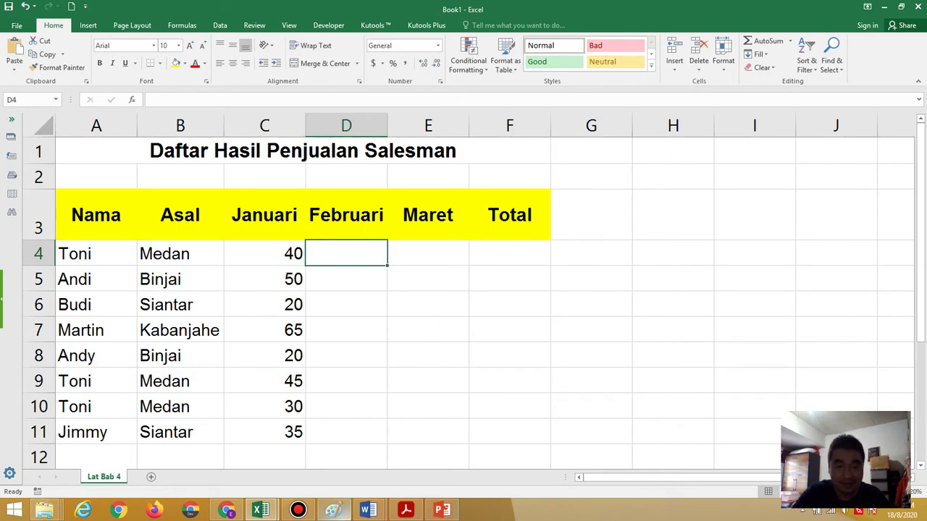
click(409, 511)
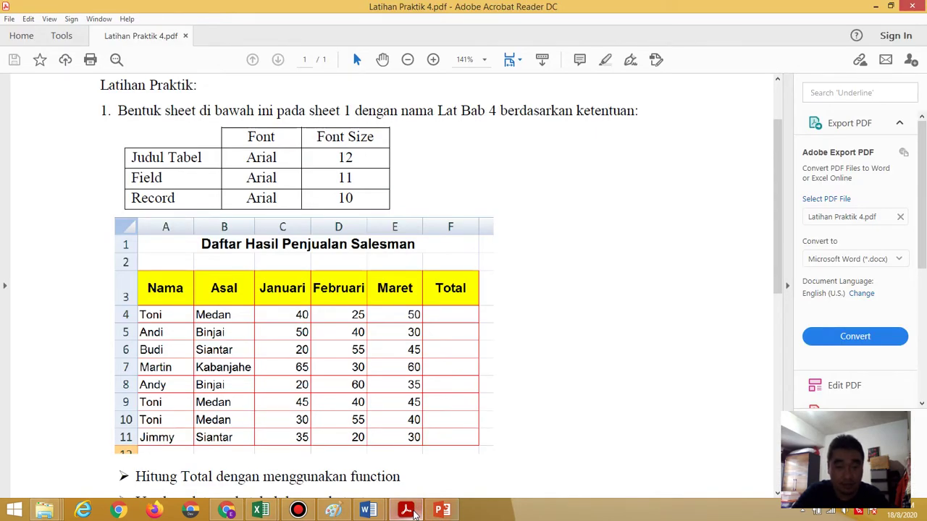
click(409, 511)
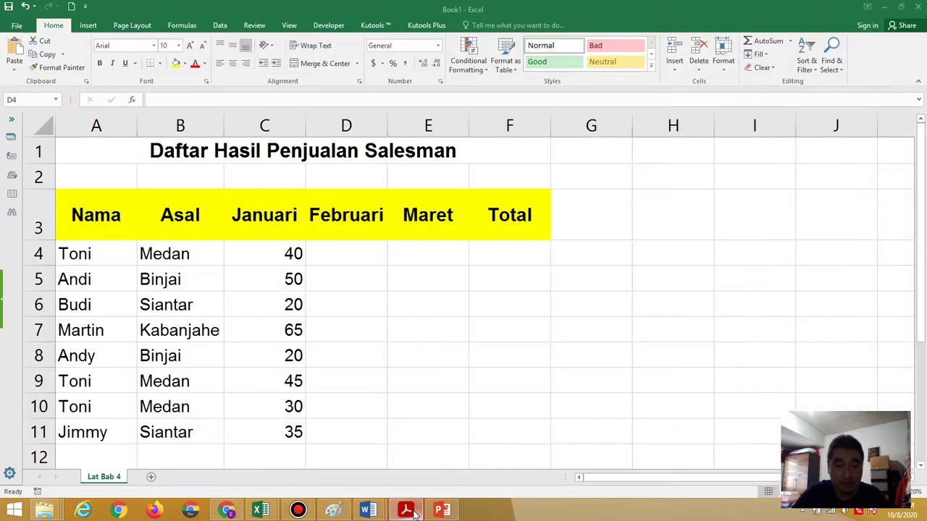
click(352, 248)
text(20)
key(Return)
text(40)
key(Return)
text(5)
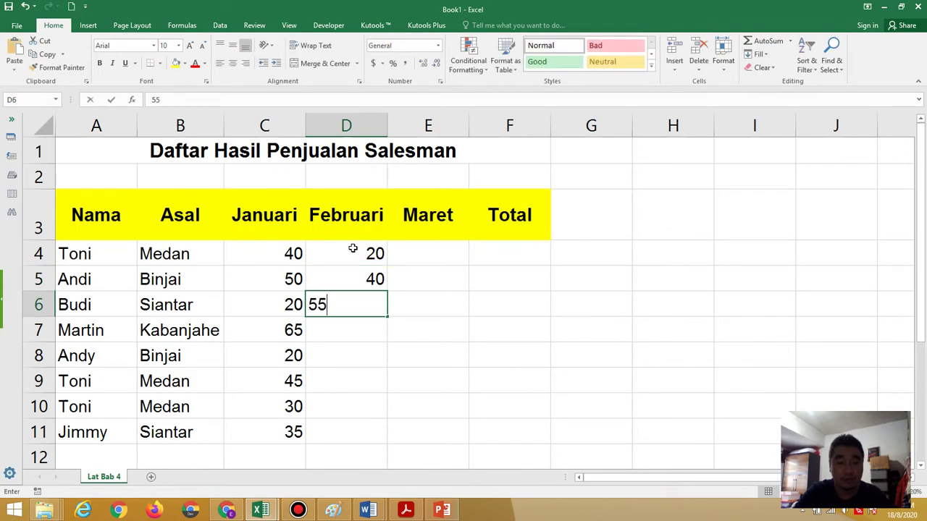
text(5)
key(Return)
text(30)
key(Return)
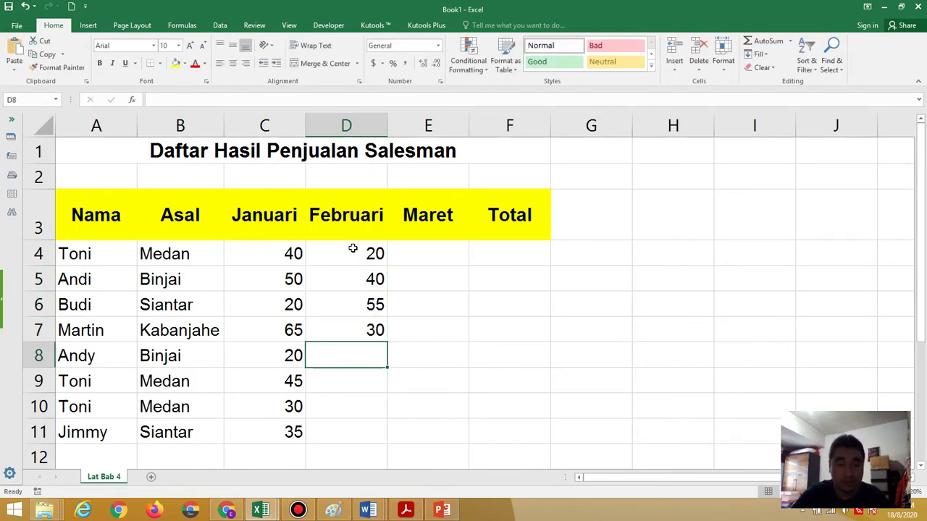
Recheck the Februari figures in Latihan Praktik 4.pdf, correct cell D4 to 25 and return to cell D8
click(416, 512)
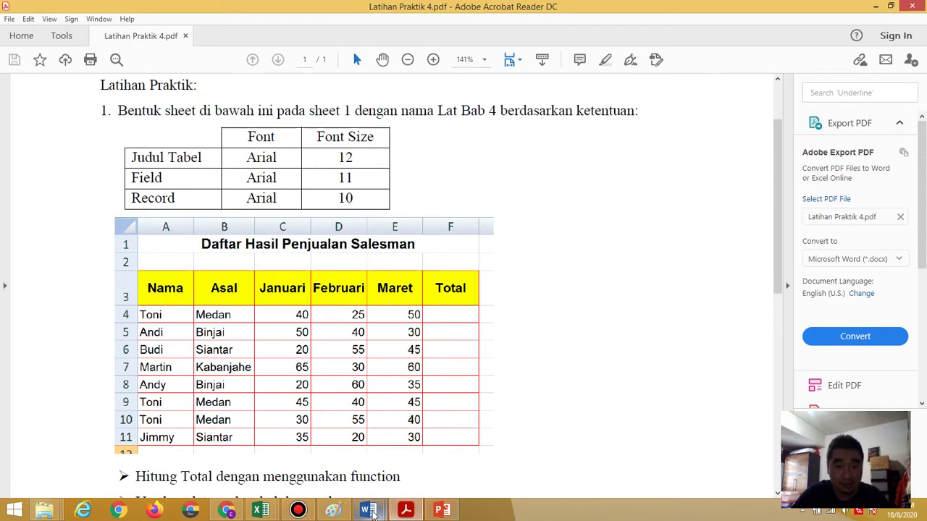
click(418, 514)
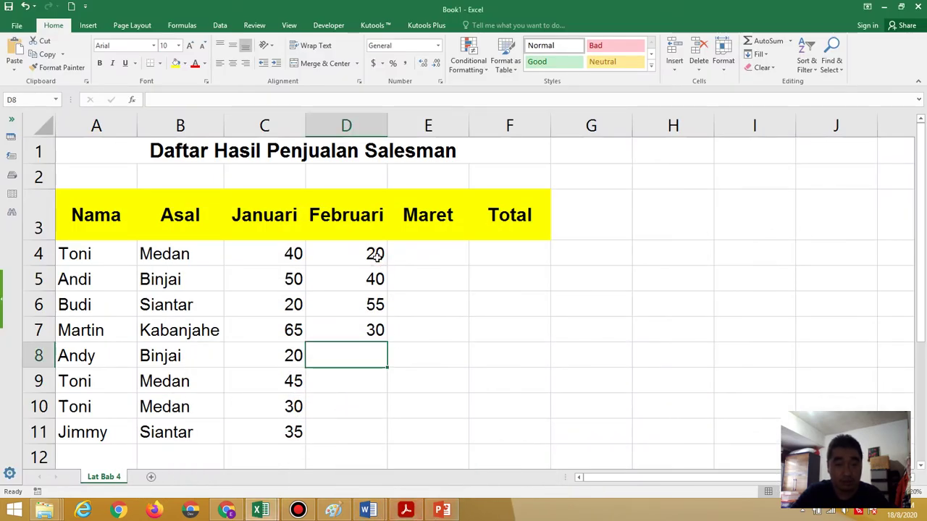
click(377, 257)
double_click(377, 257)
text(25)
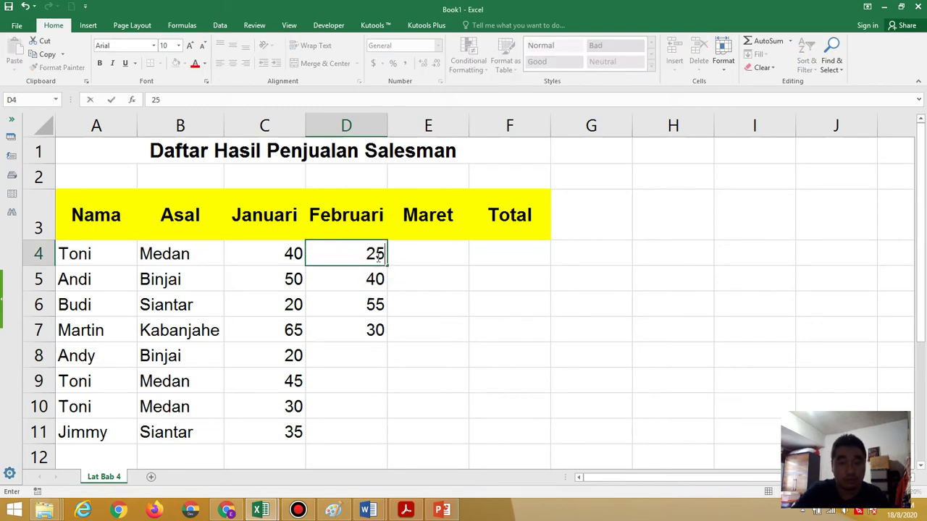
key(Return)
key(Return)
key(Return)
key(Return)
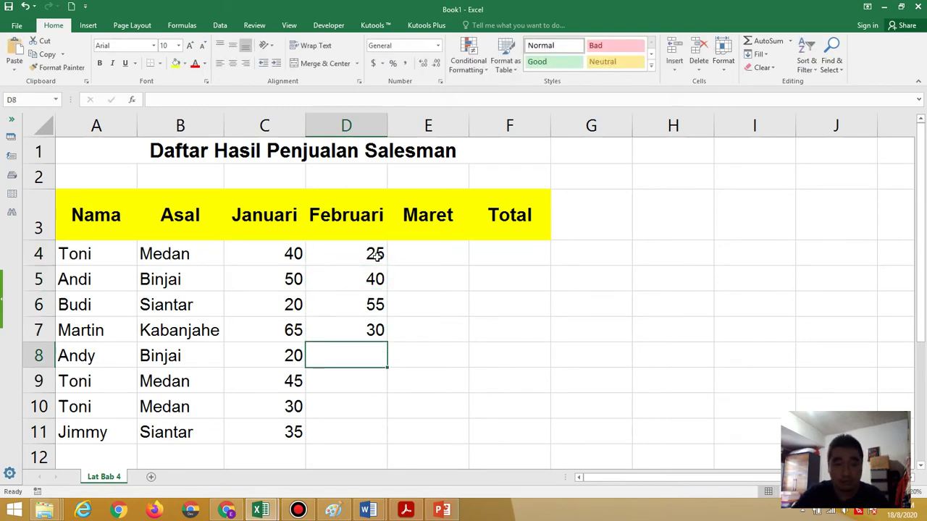
Consult Latihan Praktik 4.pdf for the remaining Februari values and enter 60, 40, 55 and 30 in cells D8:D11
click(407, 510)
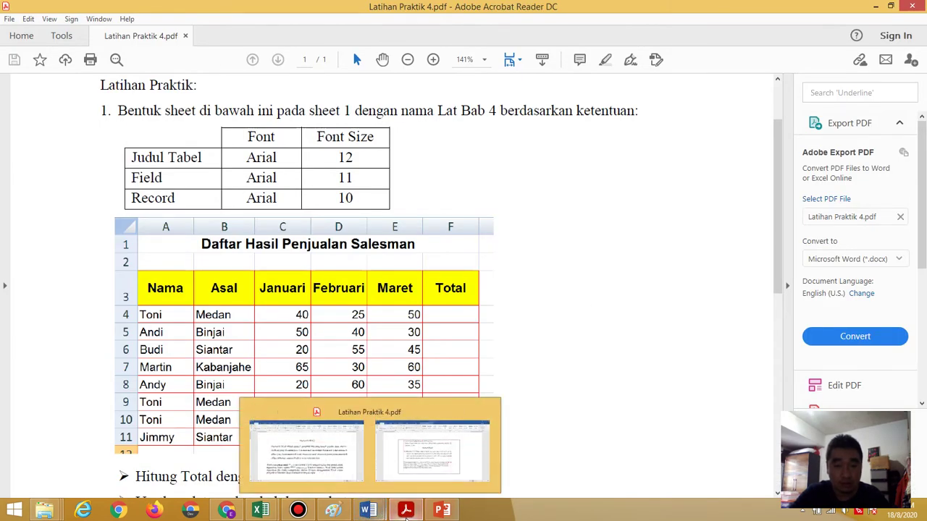
mouse_move(407, 513)
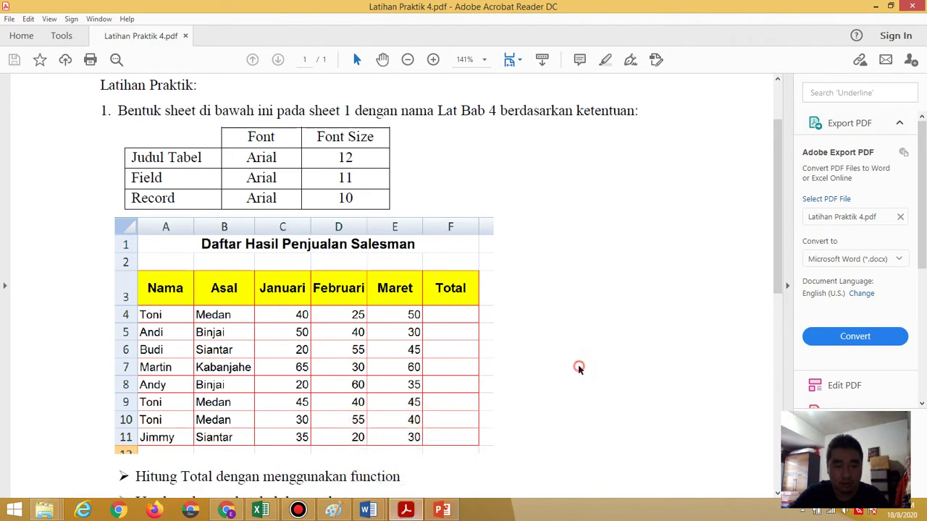
click(407, 510)
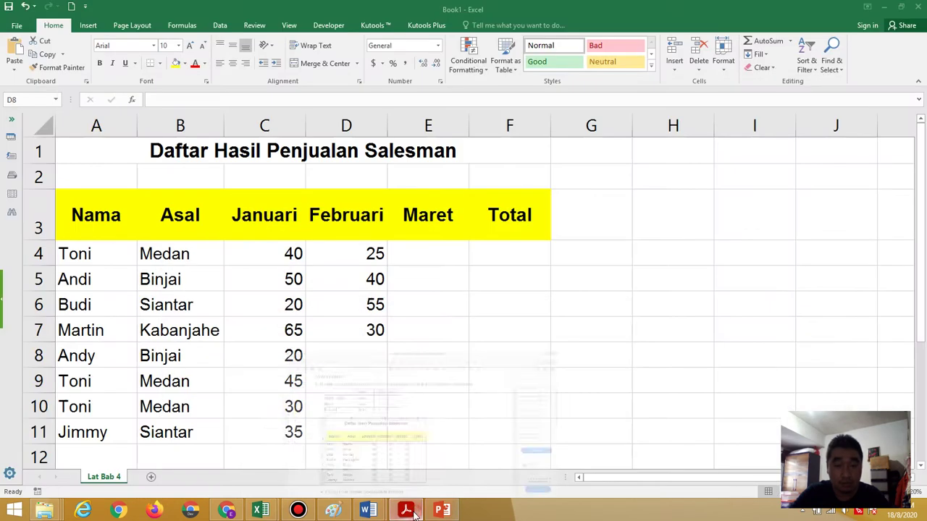
click(359, 348)
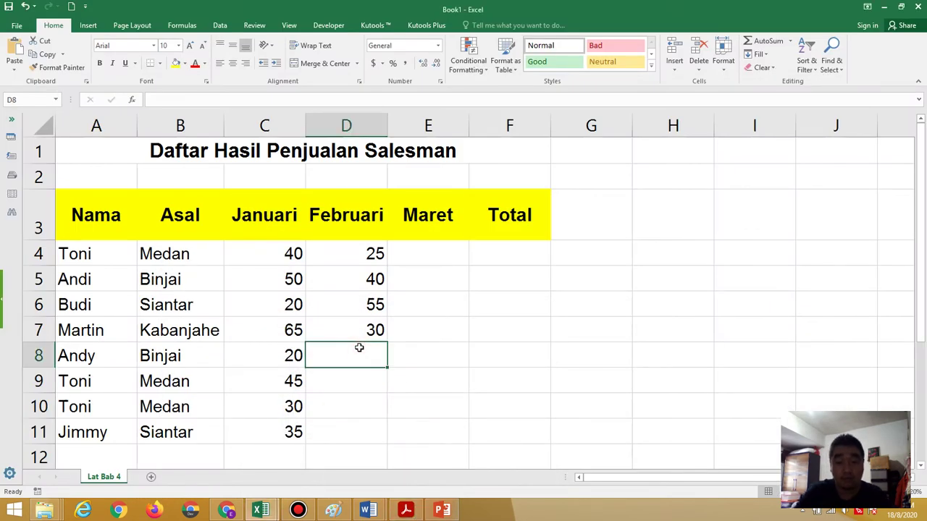
text(60)
key(Return)
text(40)
key(Return)
text(55)
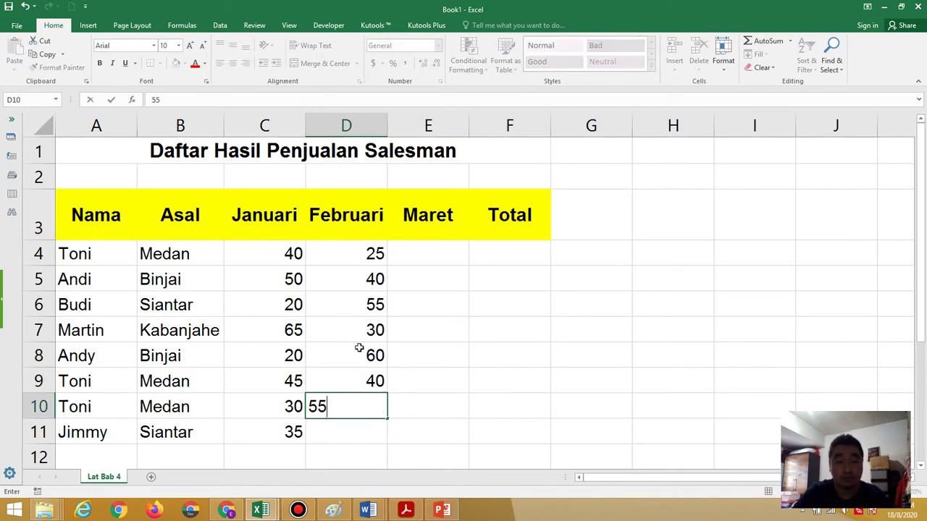
key(Return)
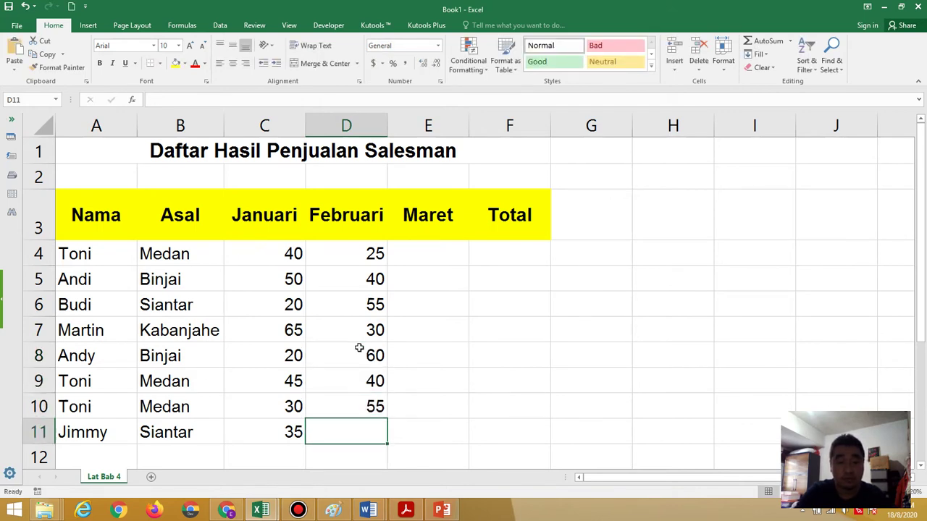
text(30)
key(Return)
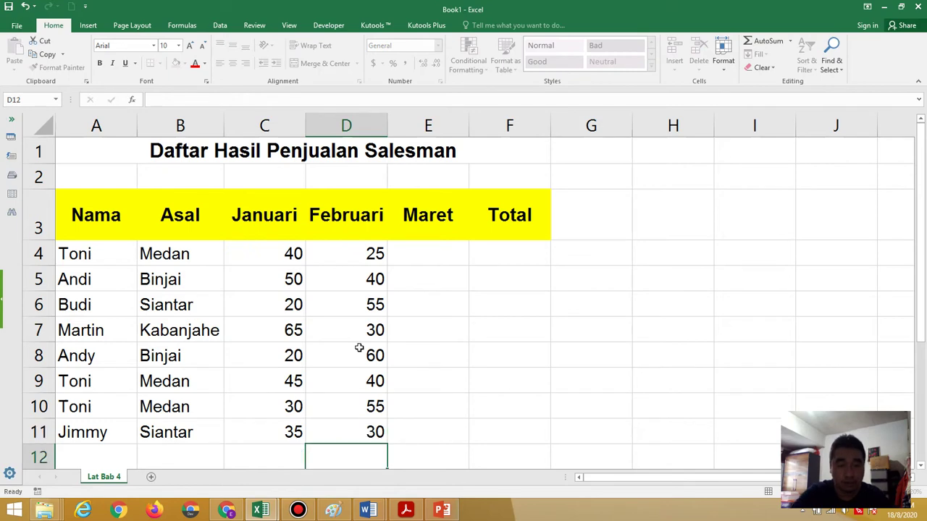
Recheck the last Februari figure in Latihan Praktik 4.pdf and correct cell D11 to 20
click(405, 511)
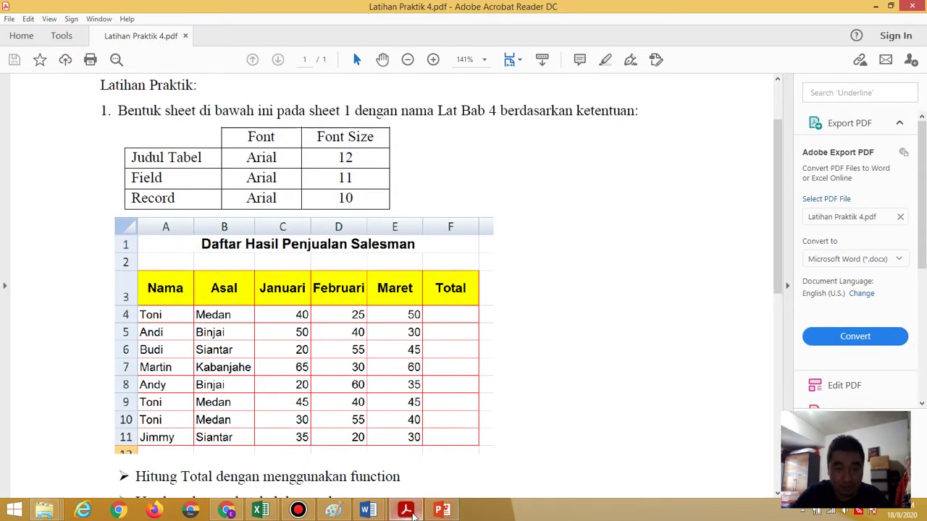
click(405, 511)
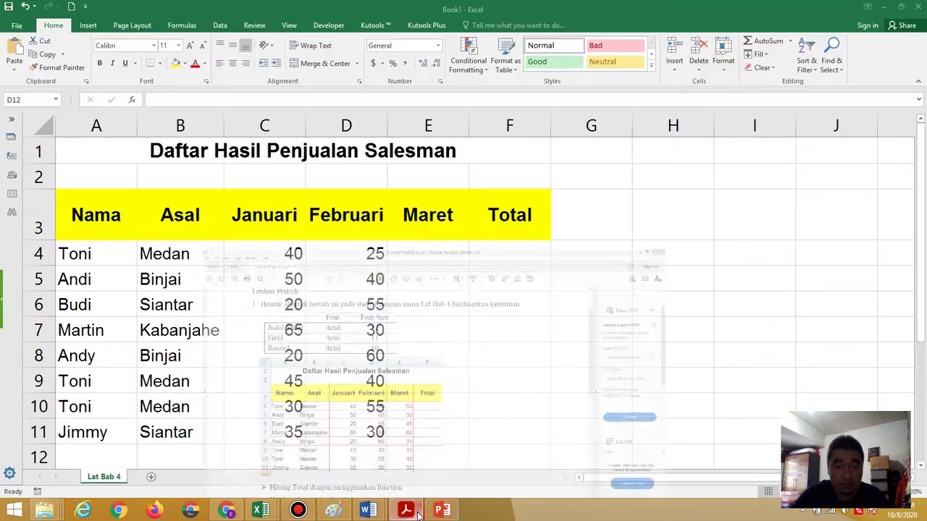
click(374, 431)
text(20)
key(Return)
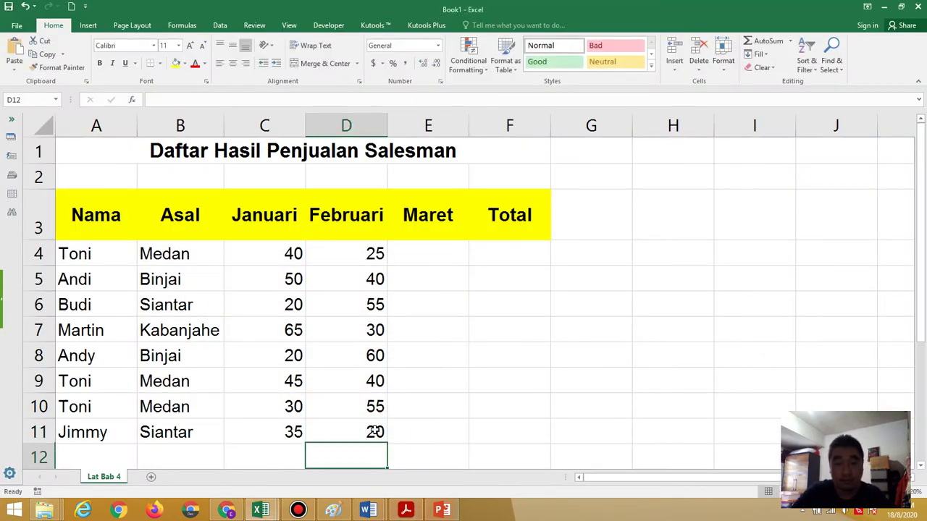
Consult Latihan Praktik 4.pdf and enter the first four Maret values, 50, 30, 45 and 60, in cells E4:E7
click(428, 261)
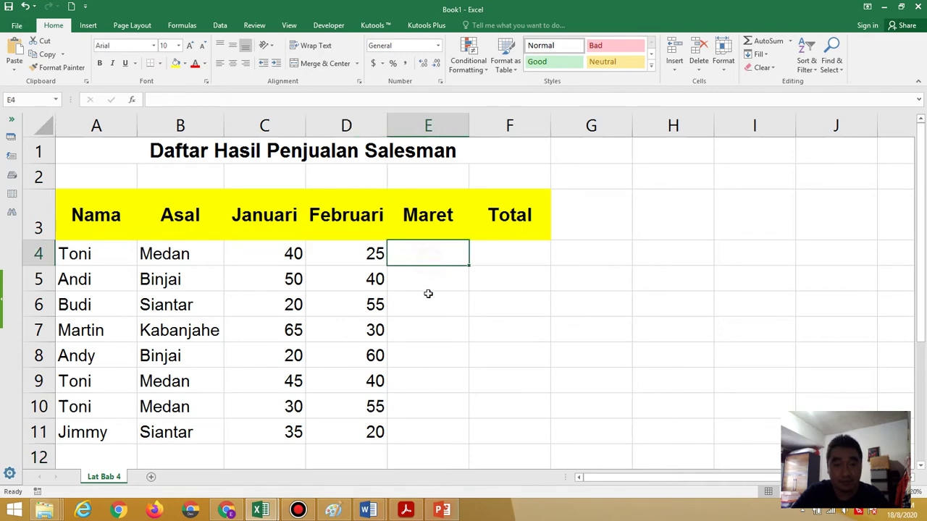
click(405, 511)
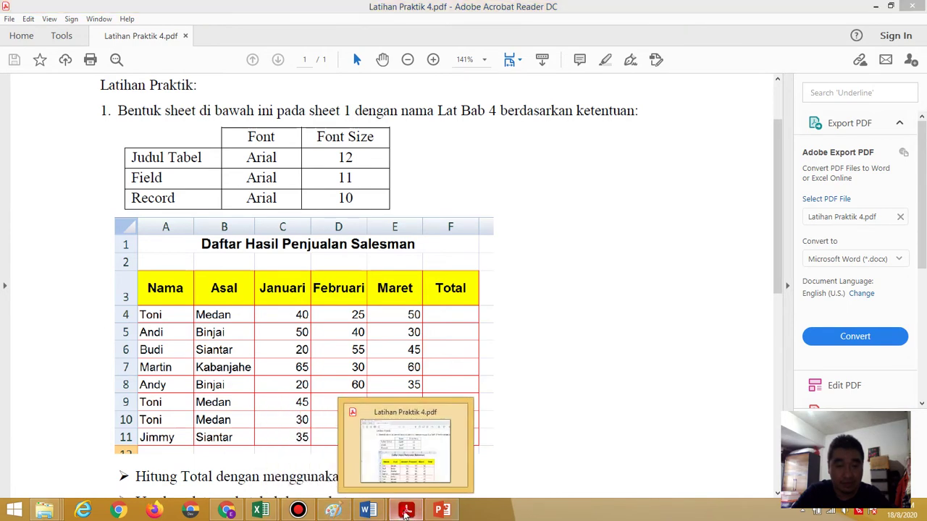
click(395, 514)
click(430, 263)
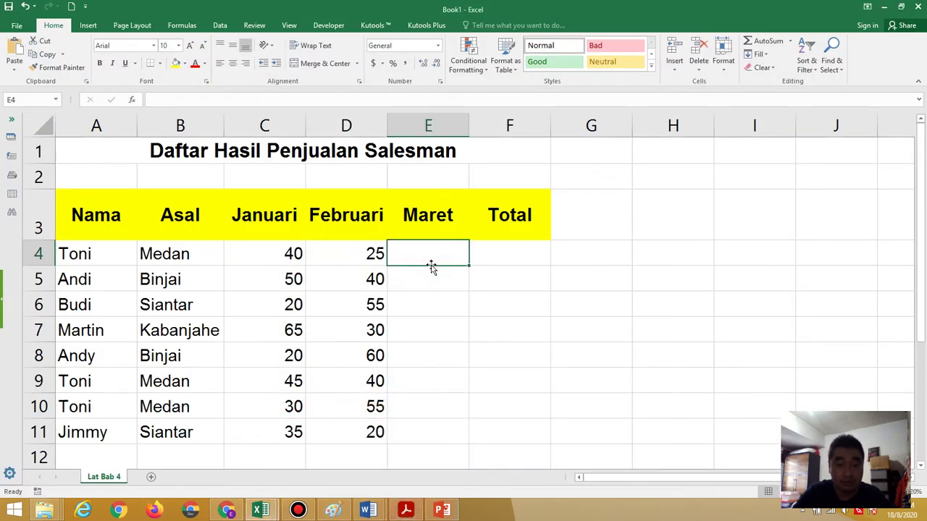
text(50)
key(Return)
text(30)
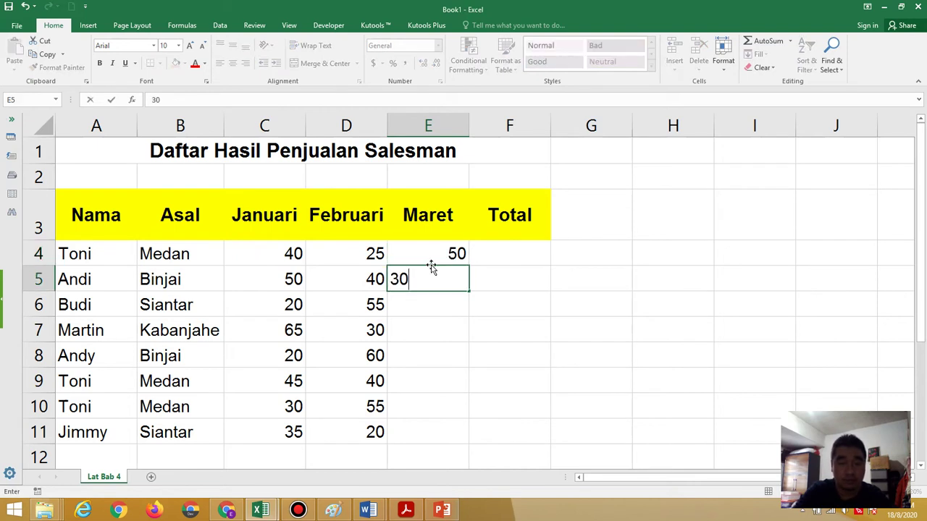
key(Return)
text(45)
key(Return)
text(60)
key(Return)
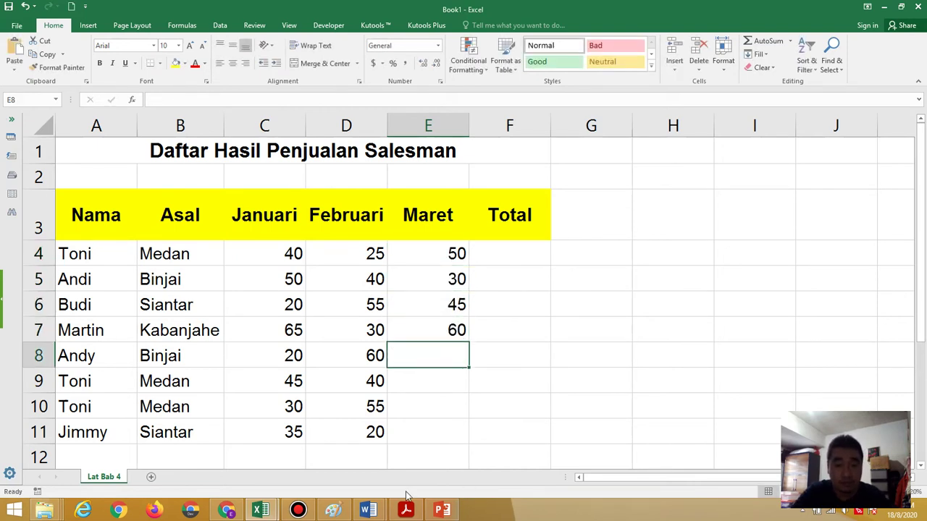
Check the PDF for the remaining Maret values and enter 35, 45, 40 and 30 in cells E8:E11
click(406, 511)
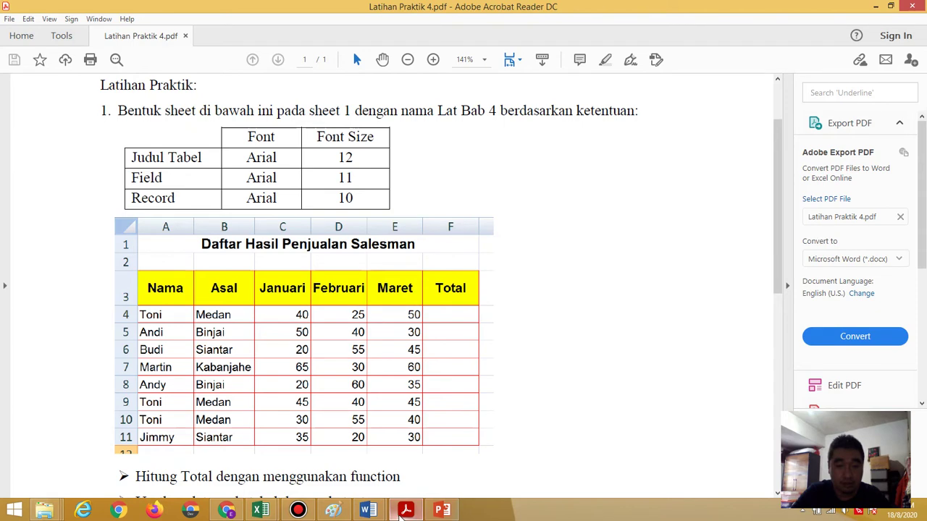
click(402, 511)
click(437, 355)
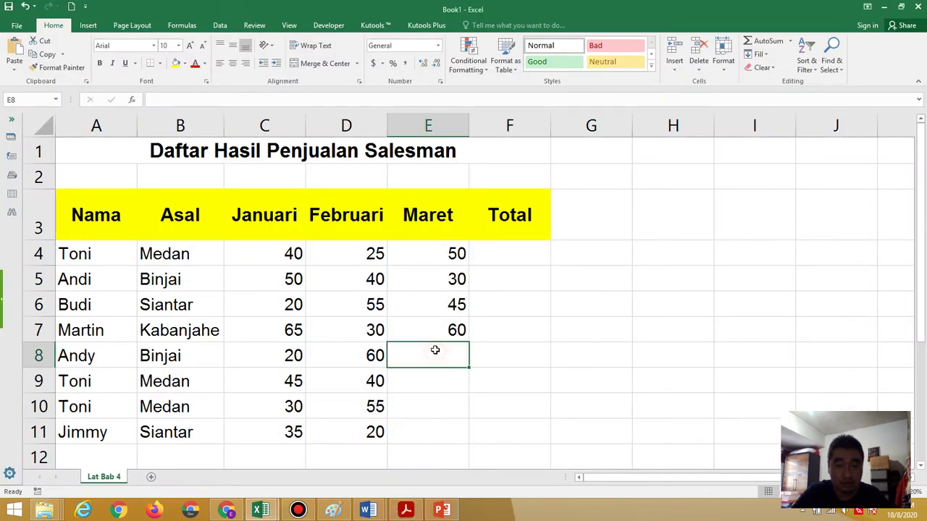
text(35)
key(Return)
text(45)
key(Return)
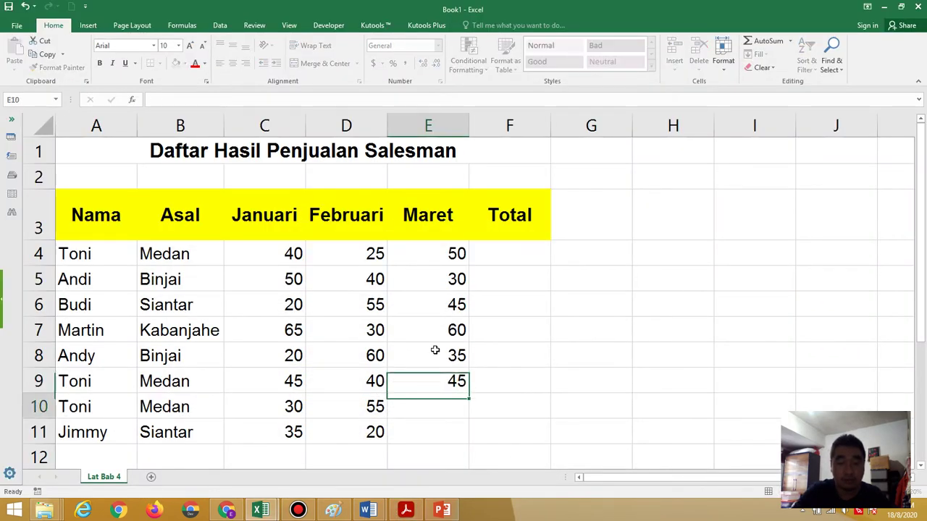
text(40)
key(Return)
text(30)
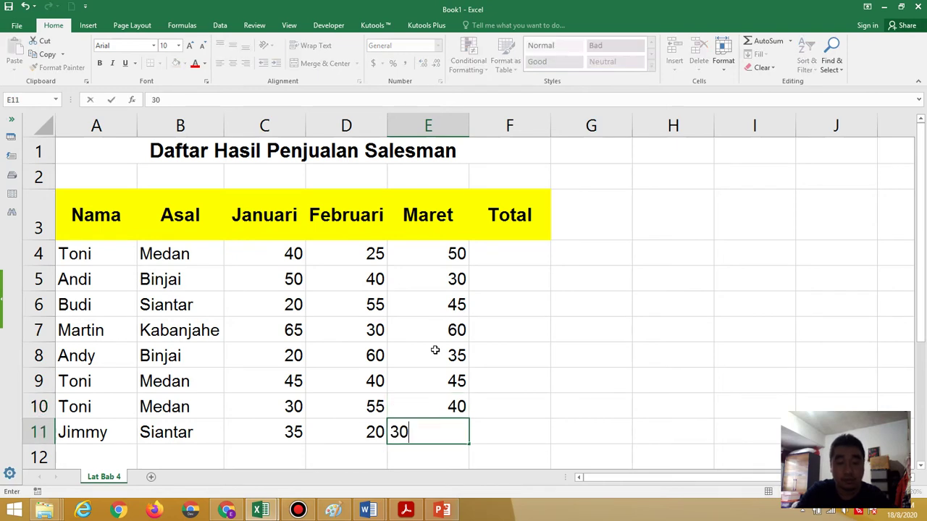
key(Return)
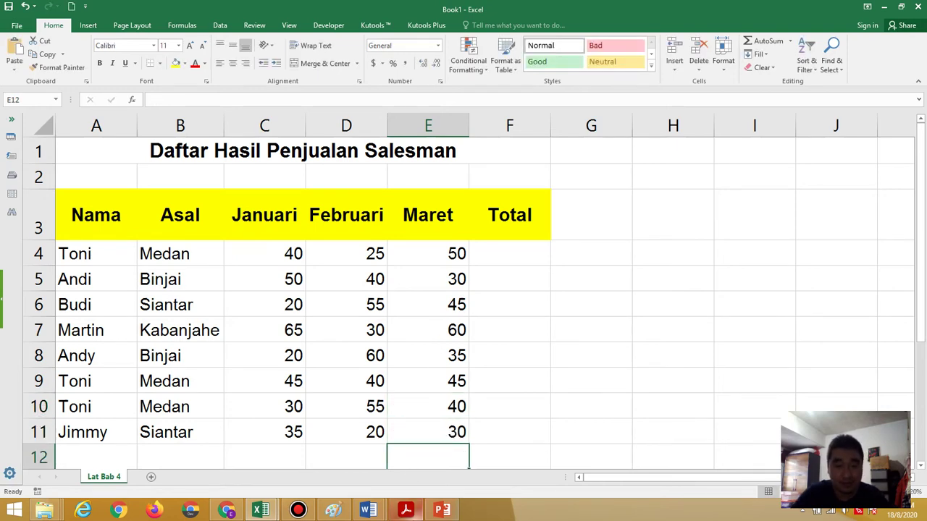
Read the instructions below the table in Latihan Praktik 4.pdf on calculating Total, sorting and filtering, and return to the Book1 workbook
click(407, 514)
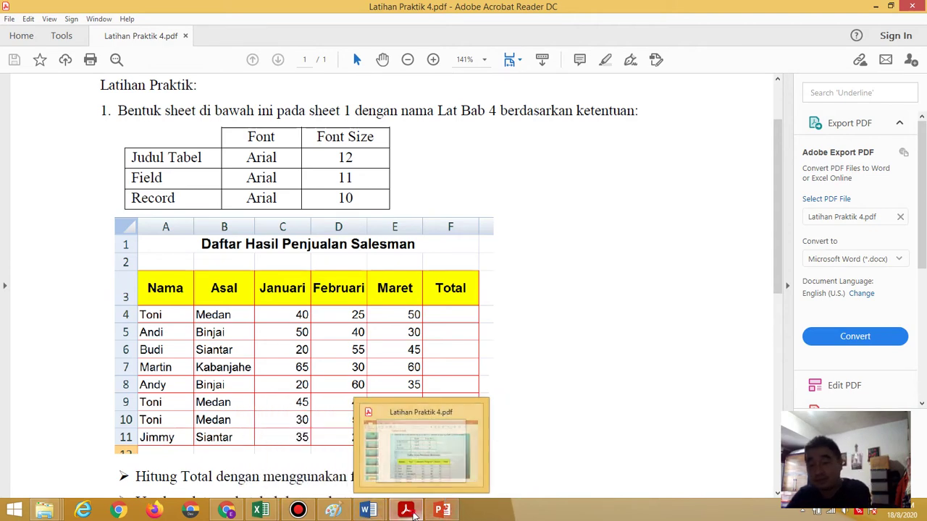
click(414, 514)
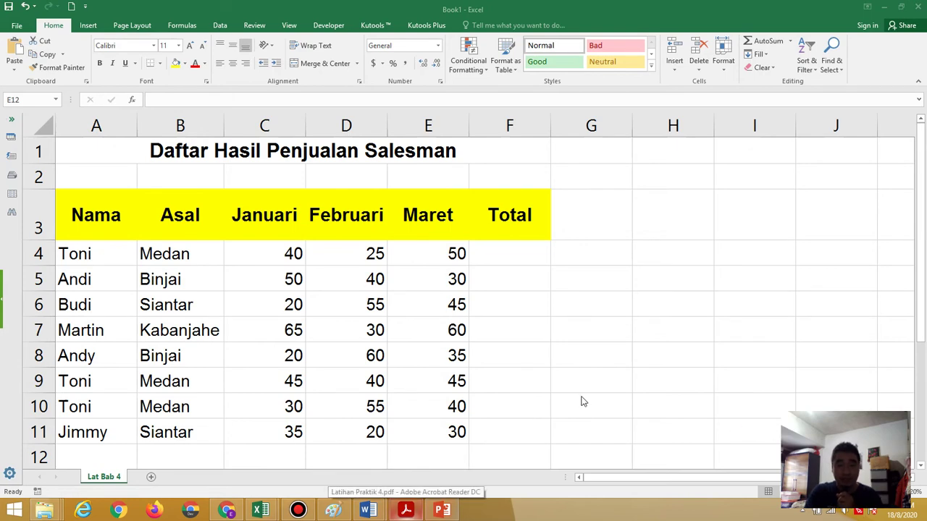
click(406, 511)
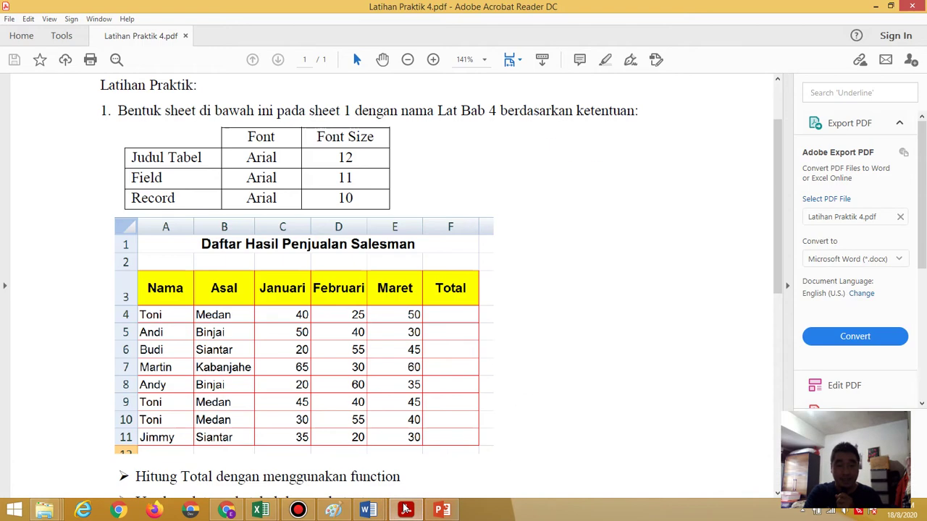
drag(786, 280, 789, 373)
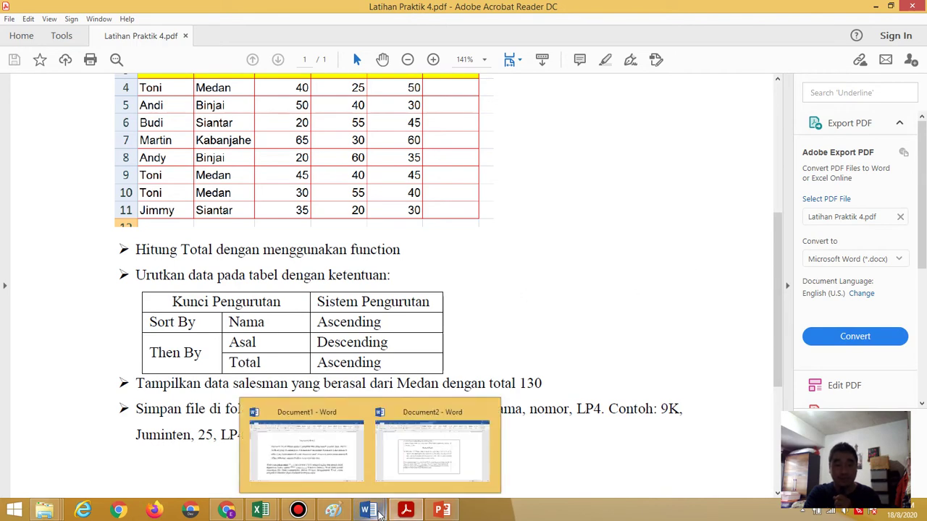
mouse_move(259, 511)
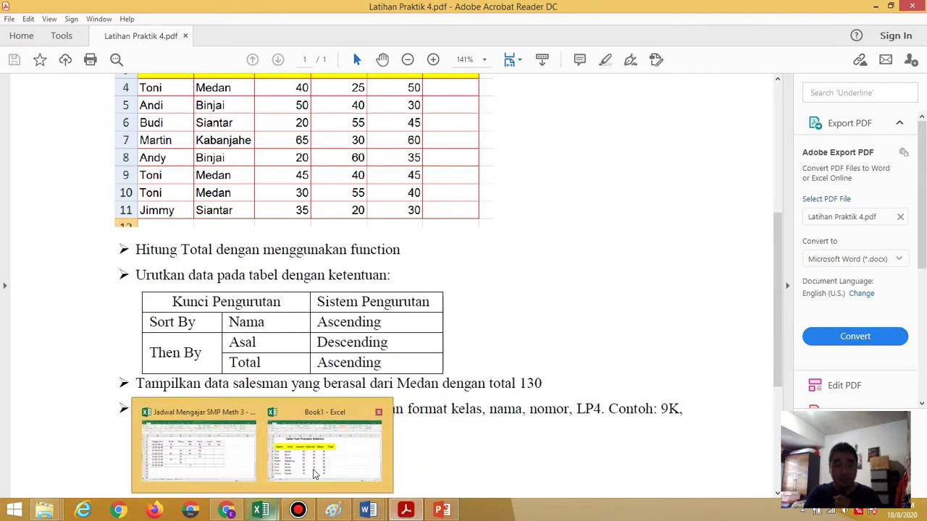
click(311, 467)
Calculate the first record's Total in F4 with =SUM(C4:E4) and fill the formula down through F11
click(496, 255)
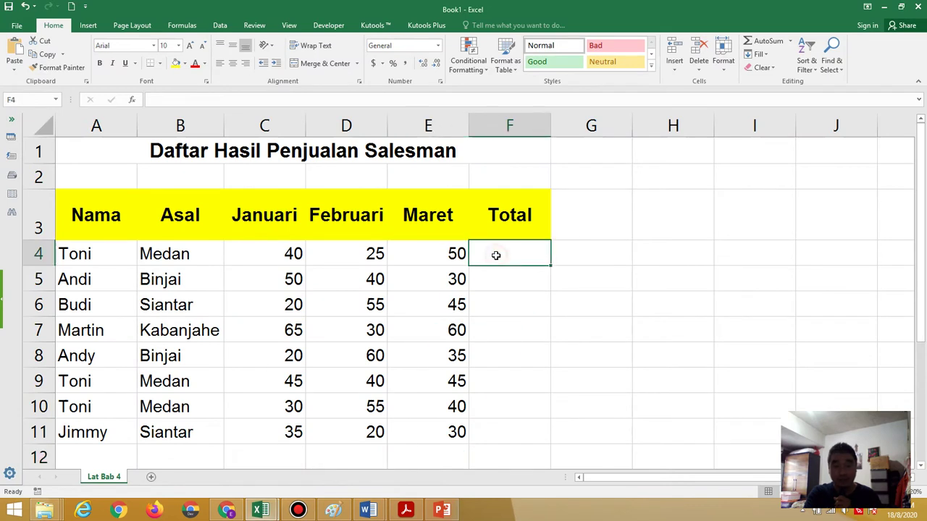
text(=)
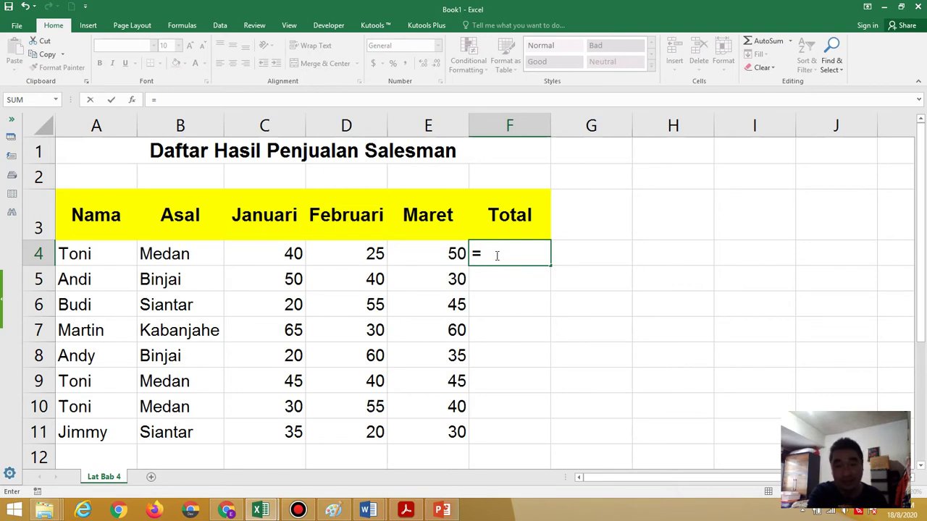
text(S)
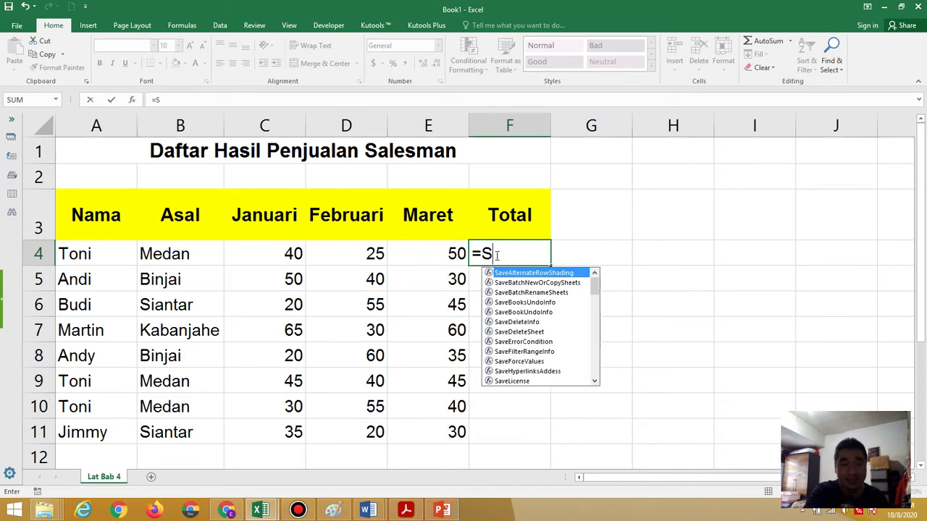
text(u)
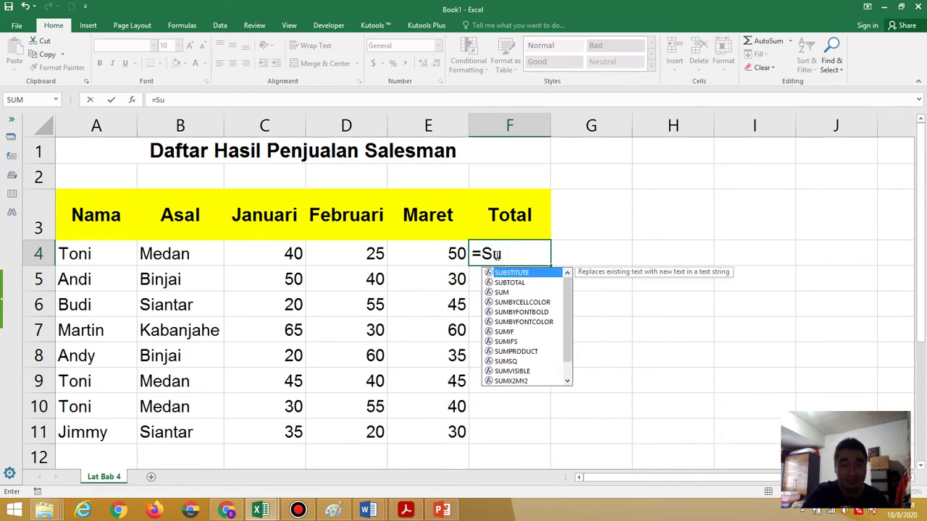
text(m()
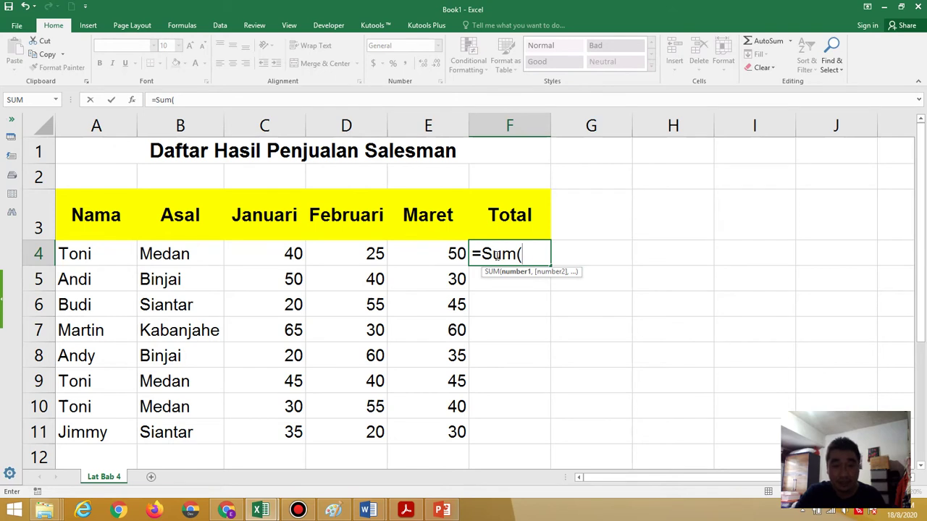
click(270, 253)
drag(270, 254, 407, 244)
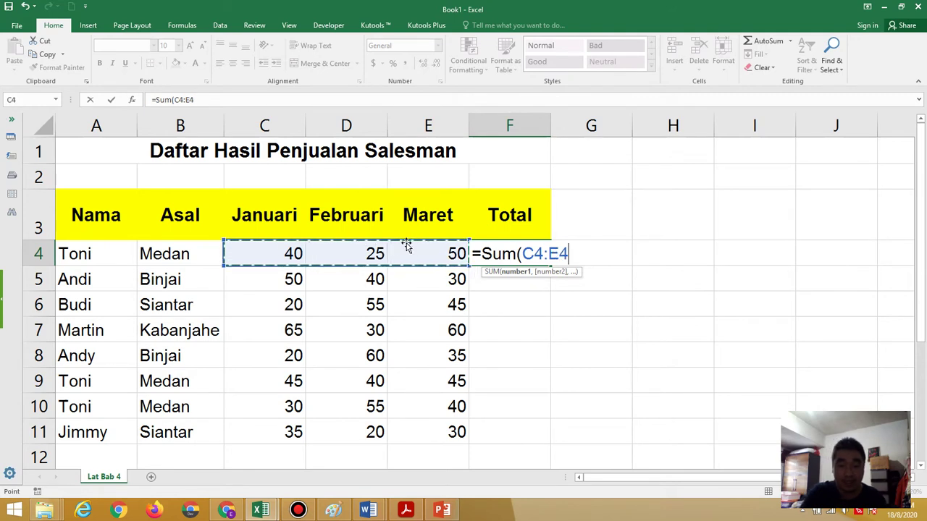
text())
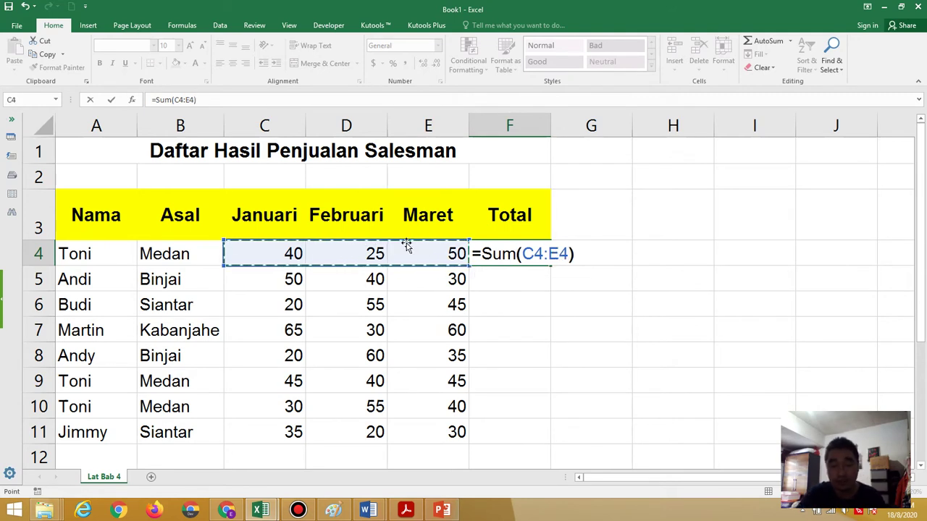
key(Return)
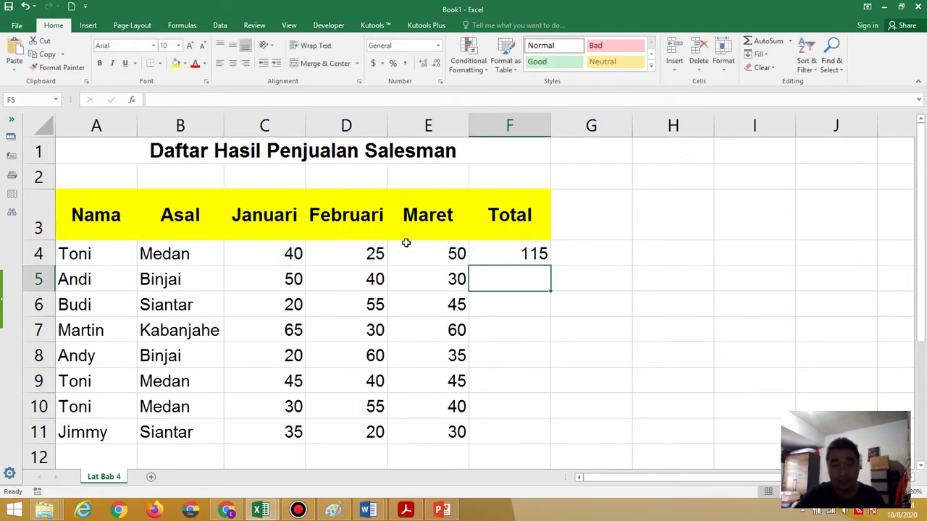
click(527, 248)
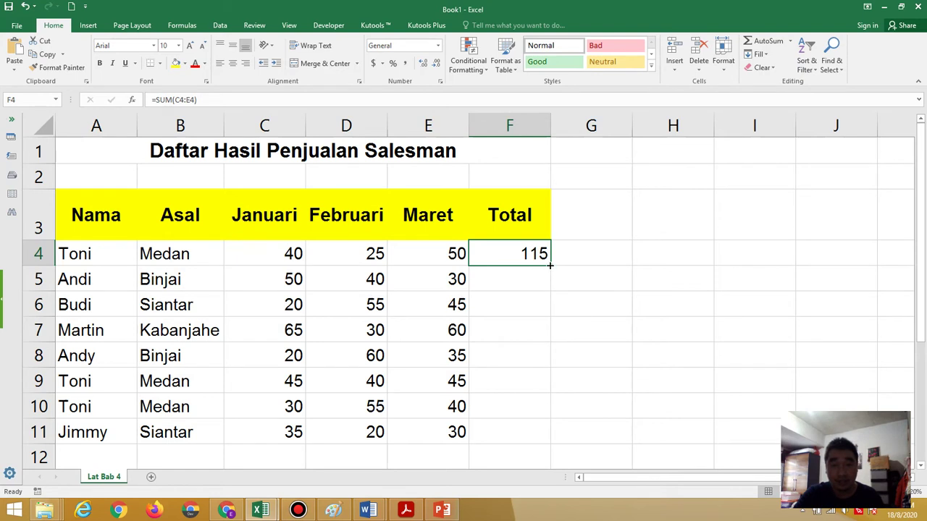
drag(549, 265, 543, 443)
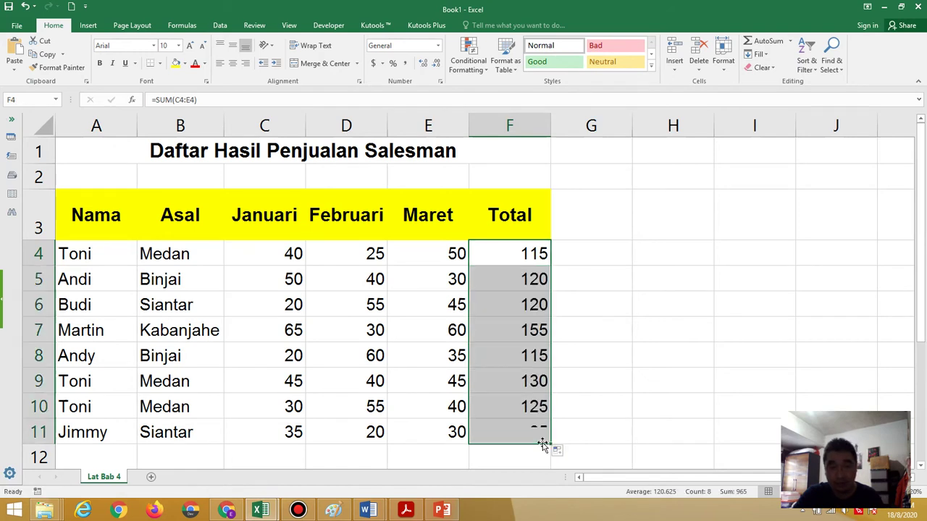
Compare the finished table with the reference table in Latihan Praktik 4.pdf and return to the Book1 workbook
click(610, 414)
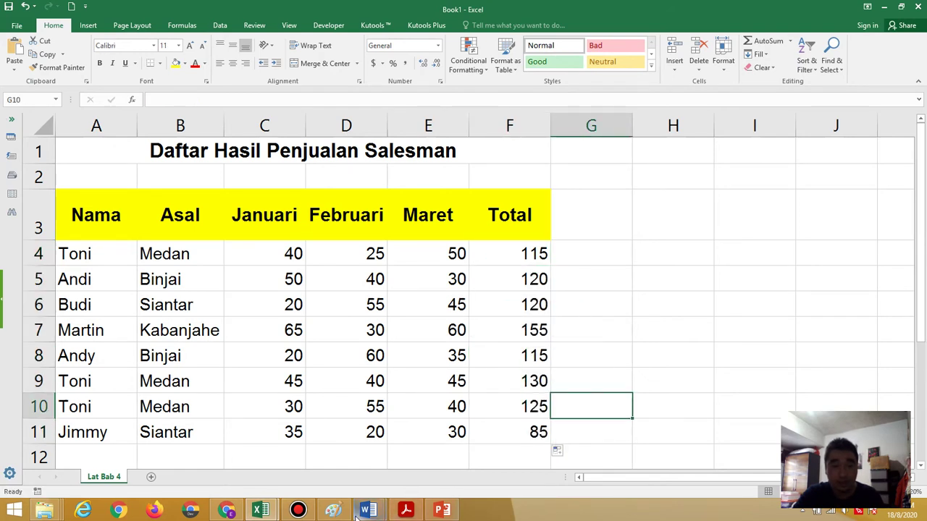
click(407, 511)
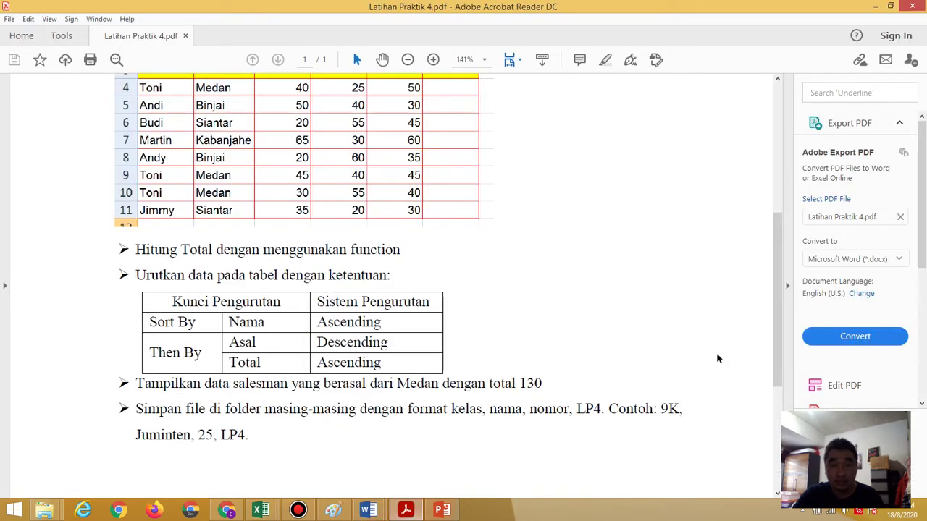
scroll(778, 251, up, 2)
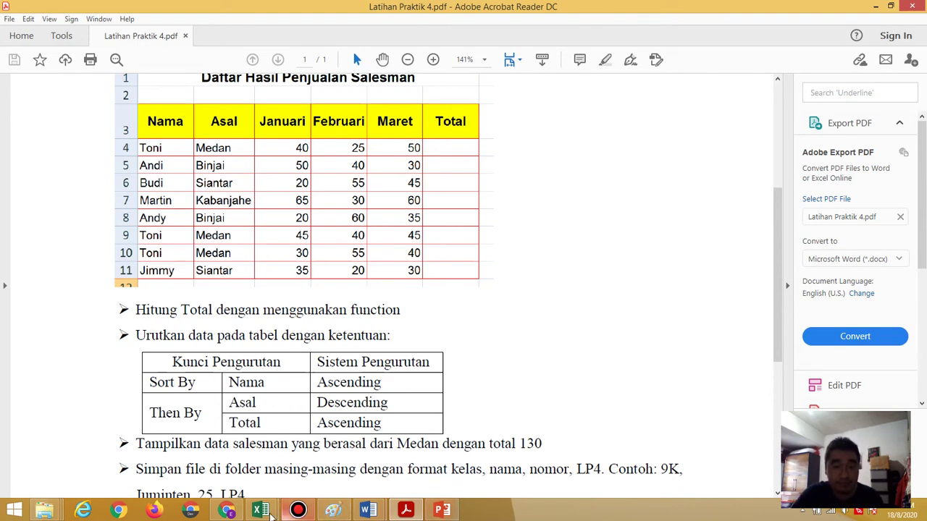
click(262, 511)
click(330, 460)
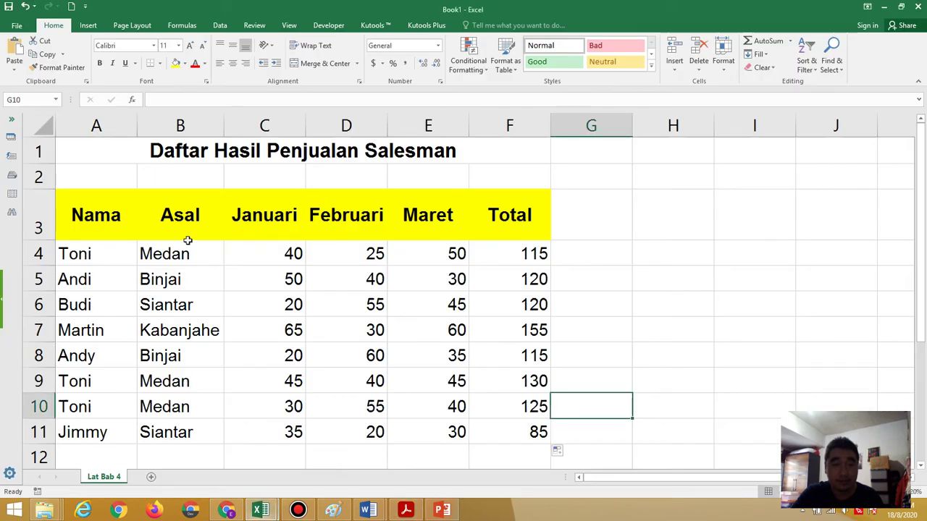
Apply thin solid red outline and inside borders to the whole table, A3:F11
drag(61, 210, 483, 431)
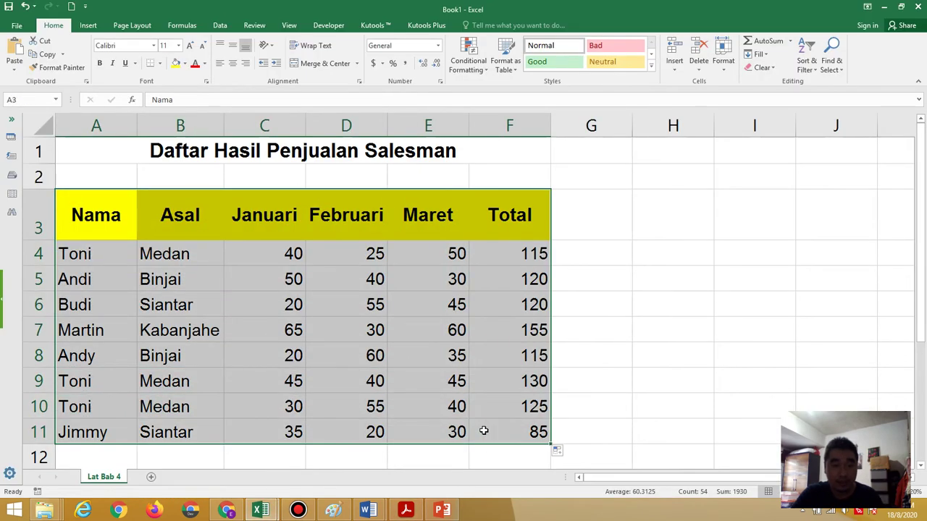
click(160, 64)
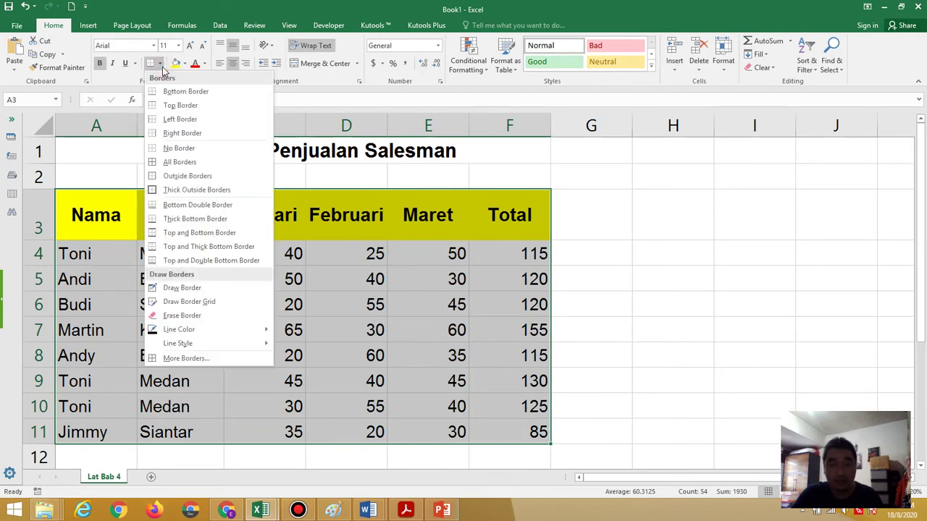
click(194, 357)
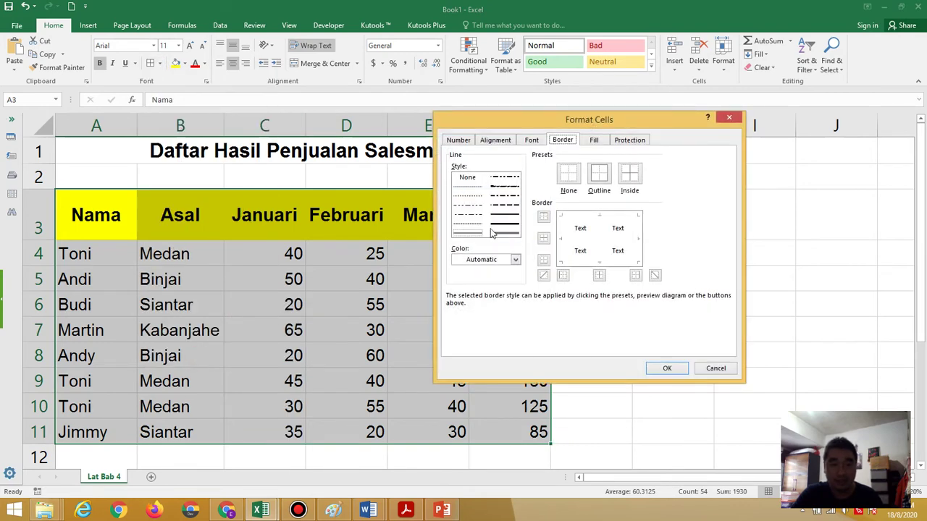
click(468, 234)
click(515, 259)
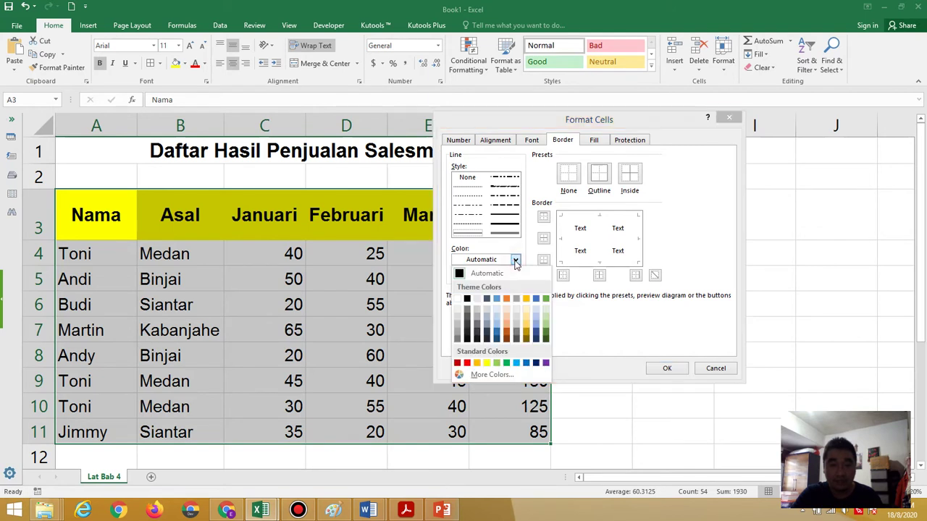
click(467, 363)
click(598, 178)
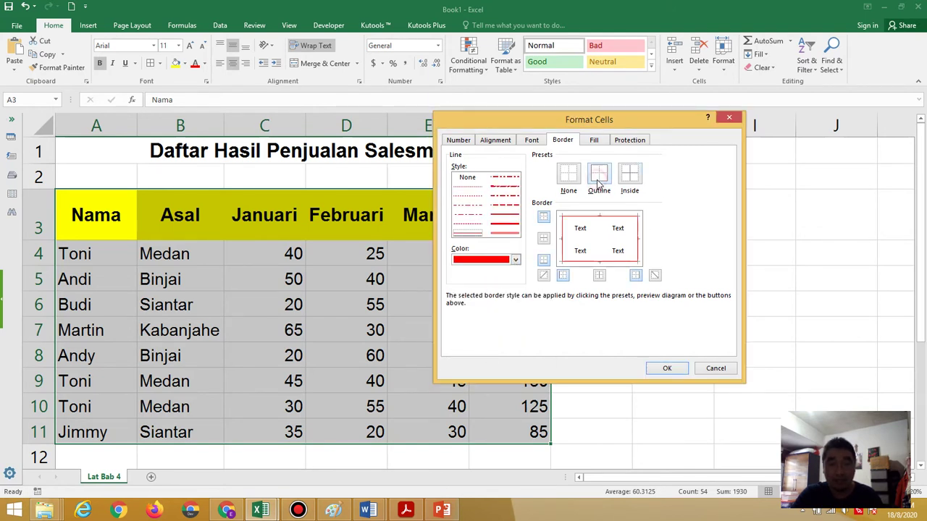
click(635, 181)
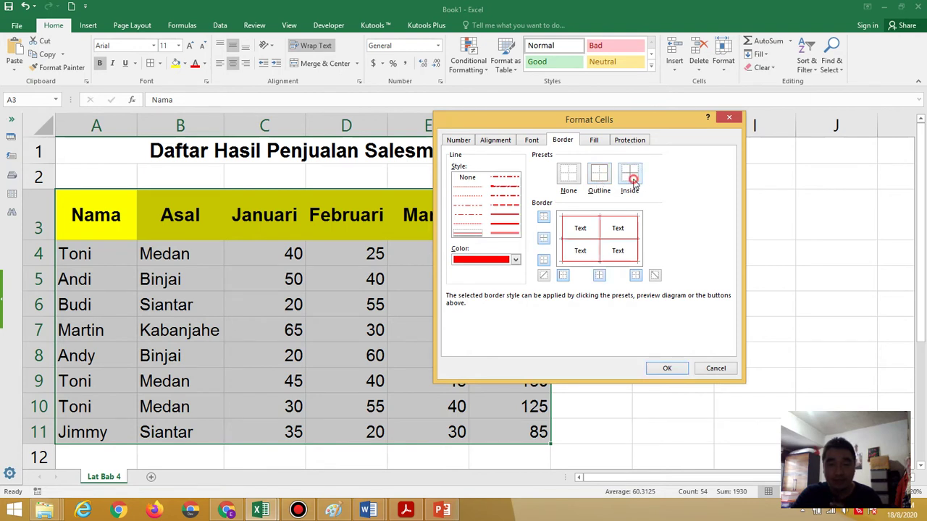
click(667, 370)
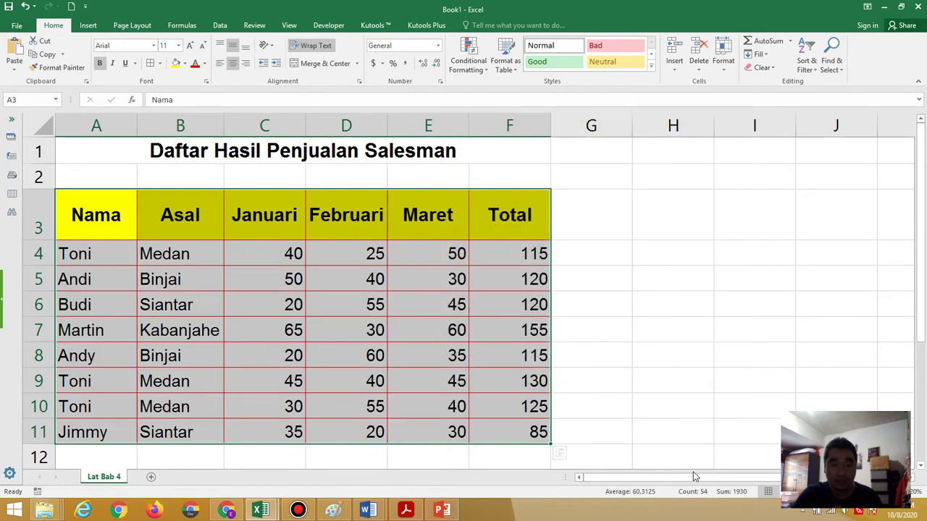
click(717, 457)
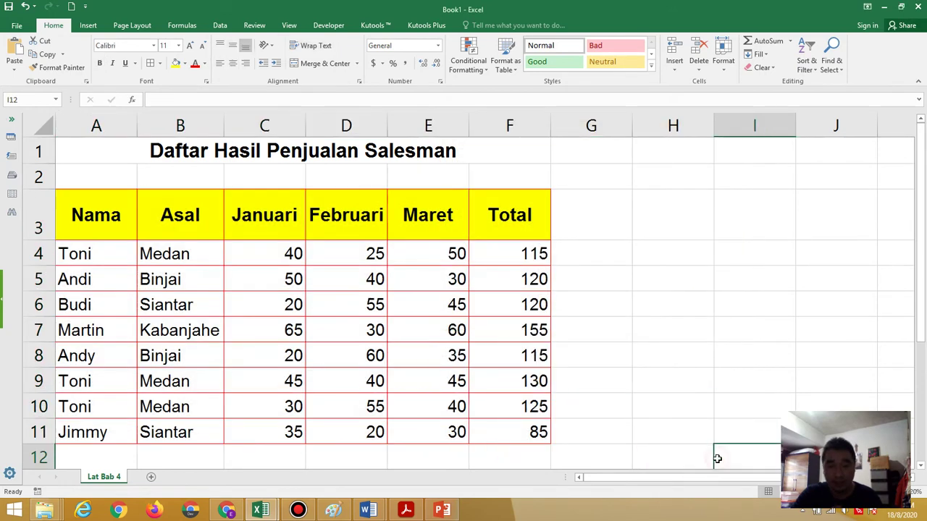
Check the sorting rules in Latihan Praktik 4.pdf and open the Sort dialog for A3:F11, keeping the first row treated as headers
click(405, 511)
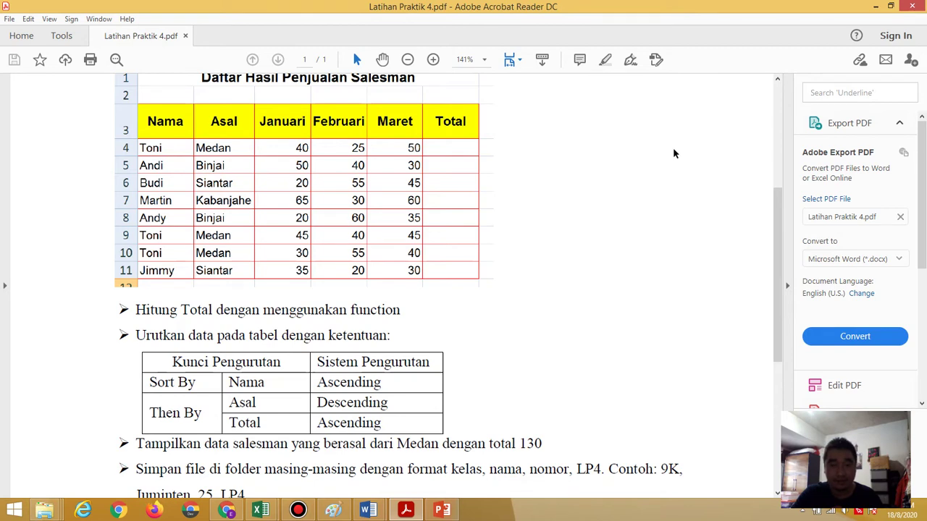
click(871, 12)
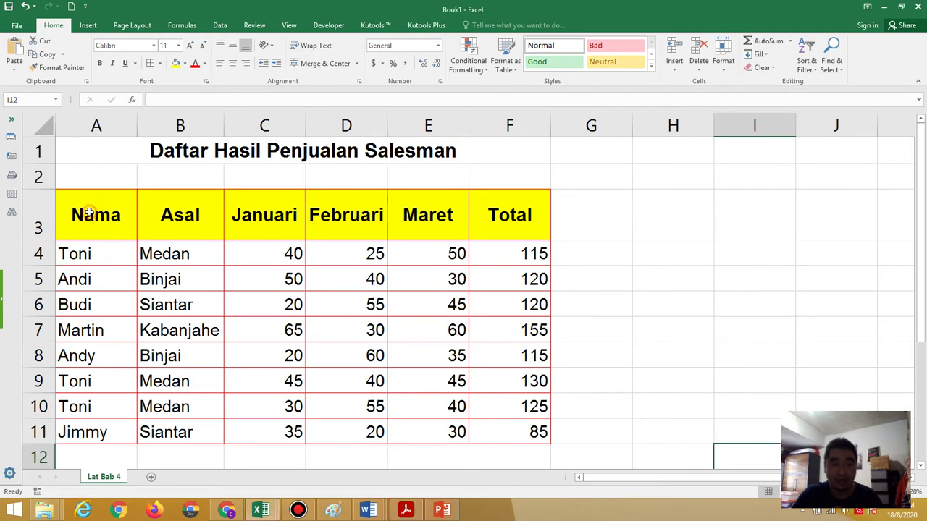
click(89, 213)
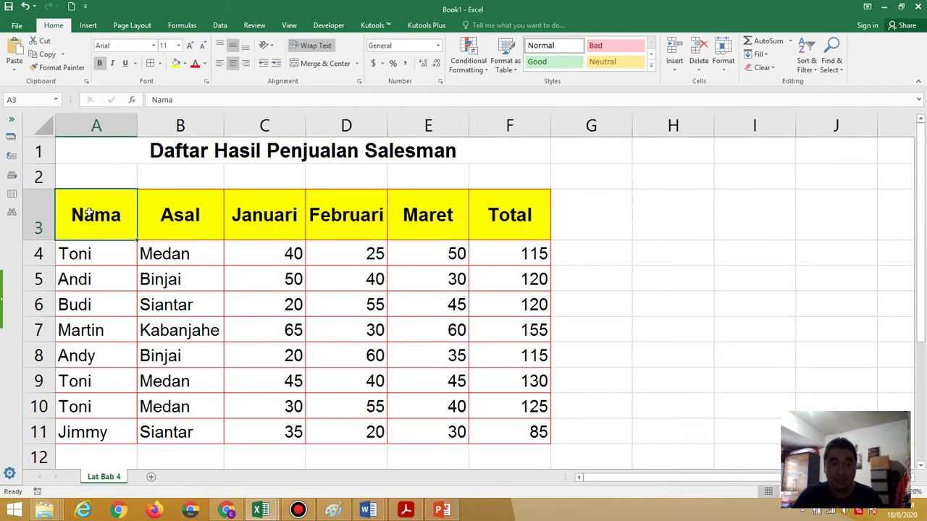
drag(89, 212, 490, 421)
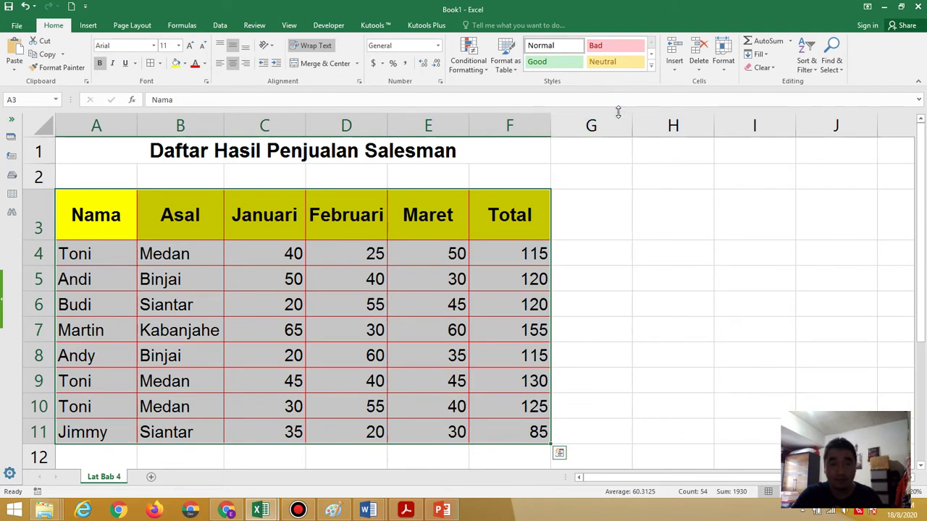
click(220, 28)
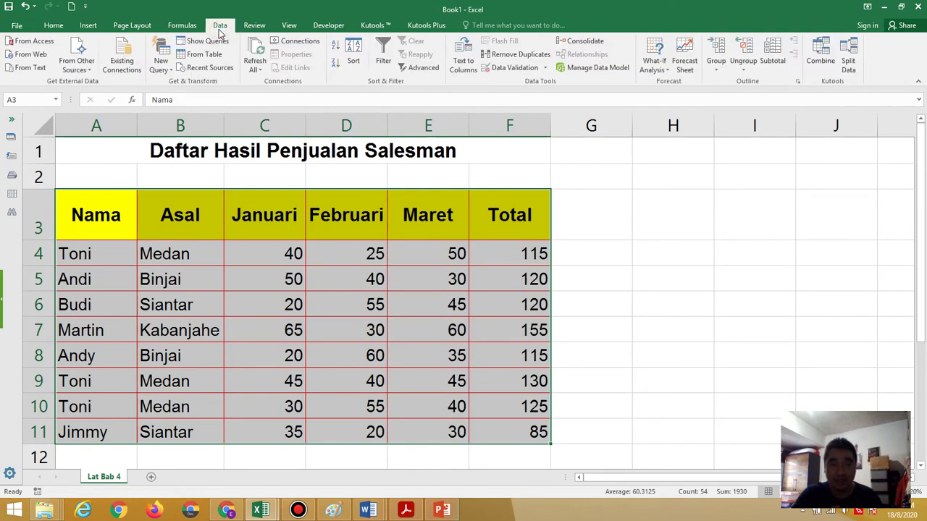
click(355, 61)
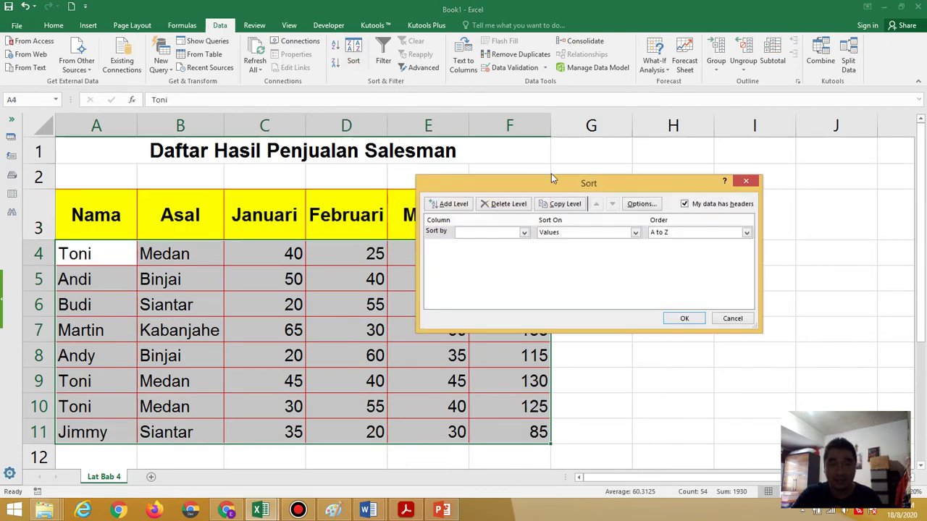
drag(560, 190, 516, 267)
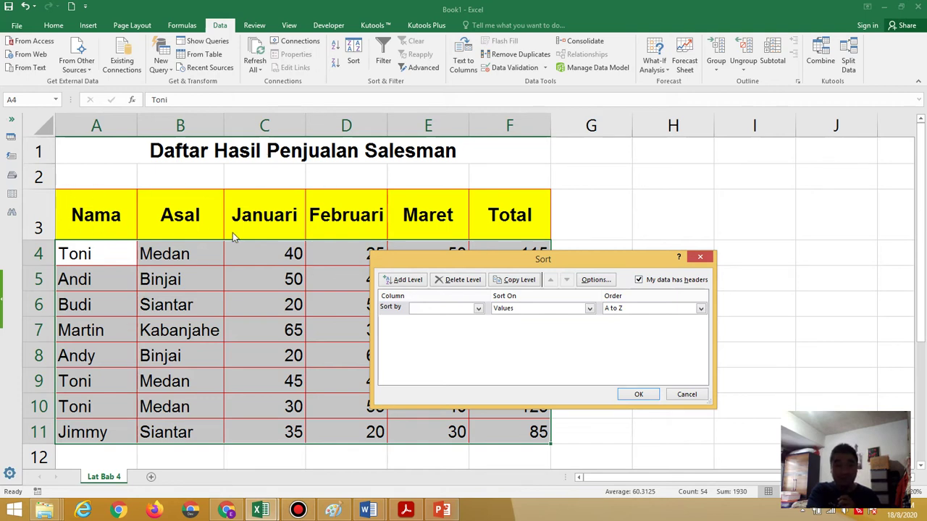
click(638, 280)
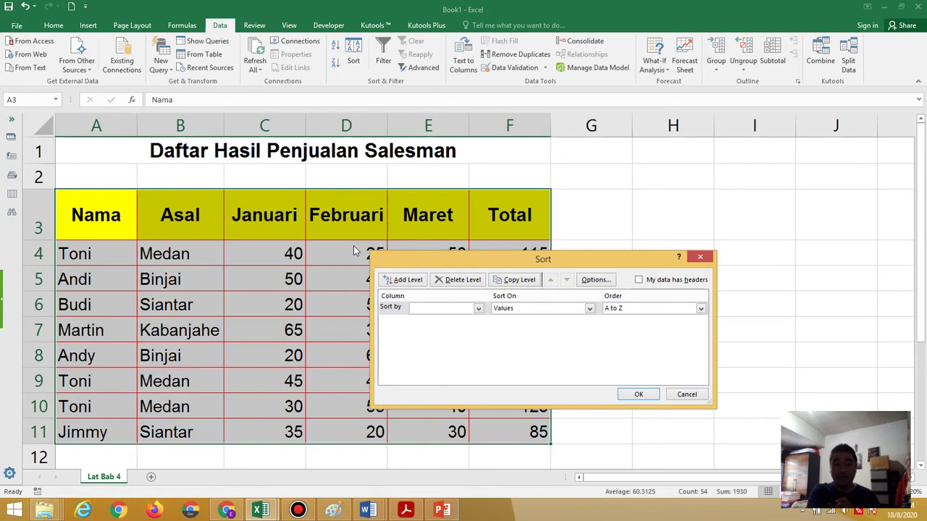
click(639, 280)
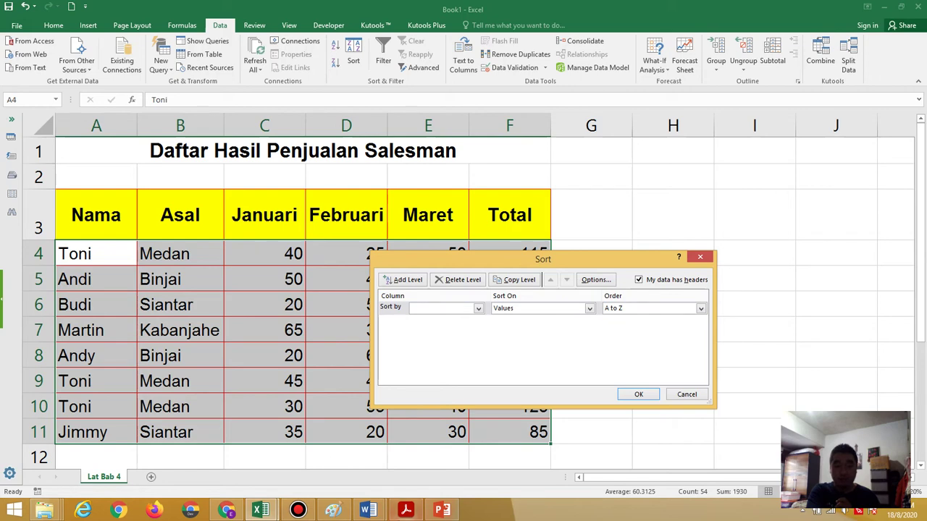
Consult the PDF's sort keys and set the first sort level to Nama, by values, in A to Z order
click(398, 515)
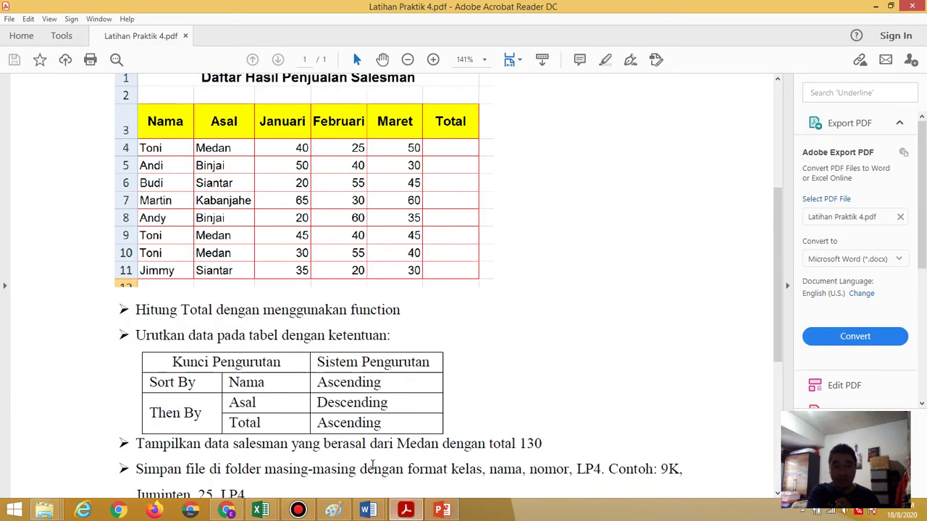
click(405, 510)
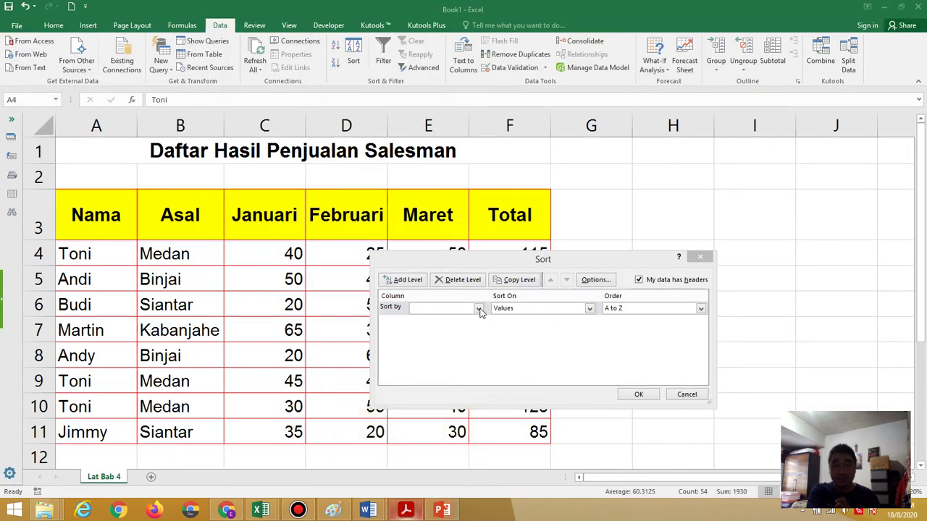
click(478, 309)
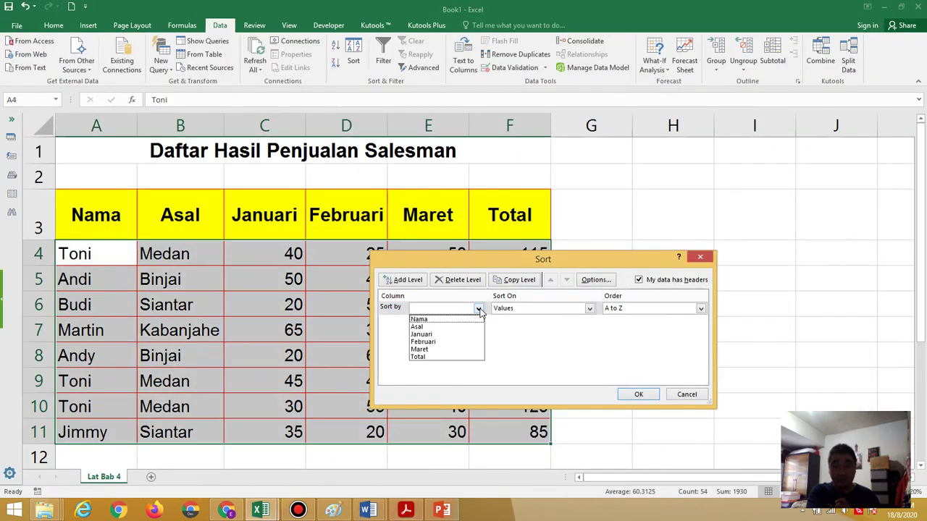
click(463, 320)
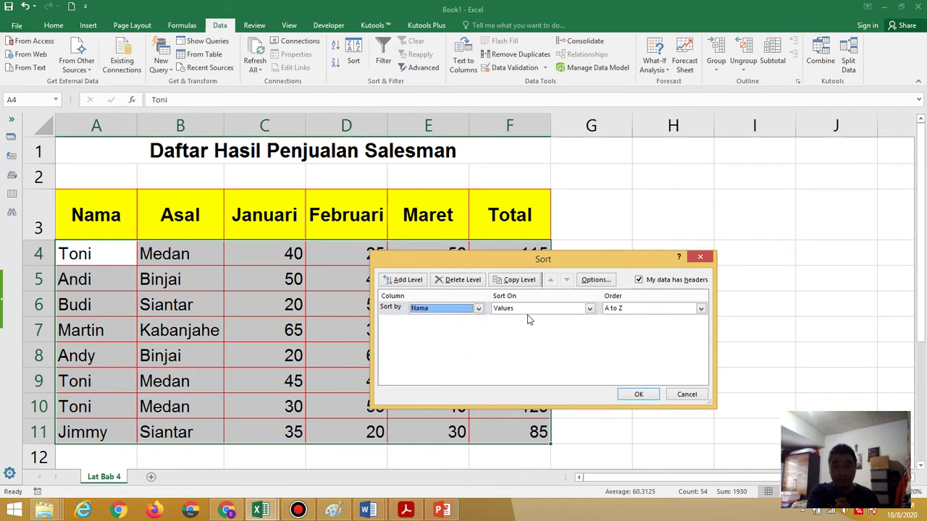
click(655, 311)
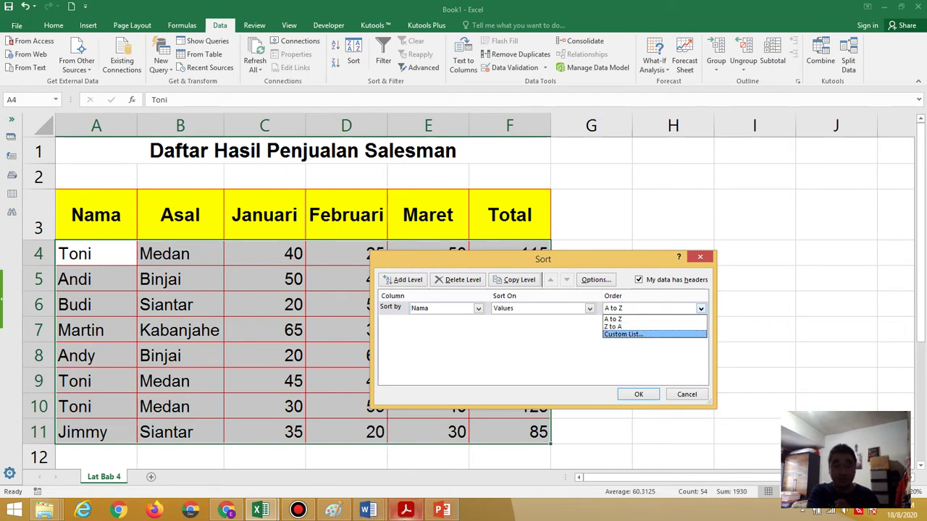
click(405, 511)
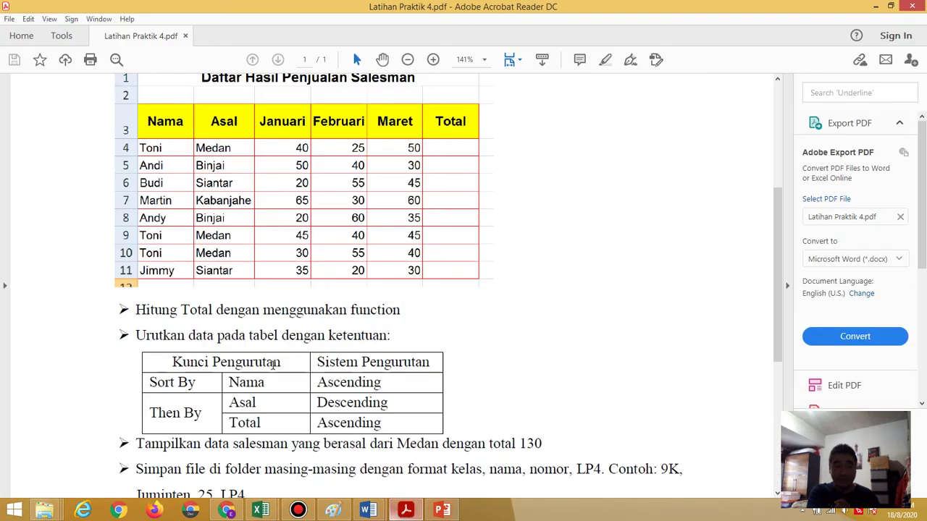
click(407, 511)
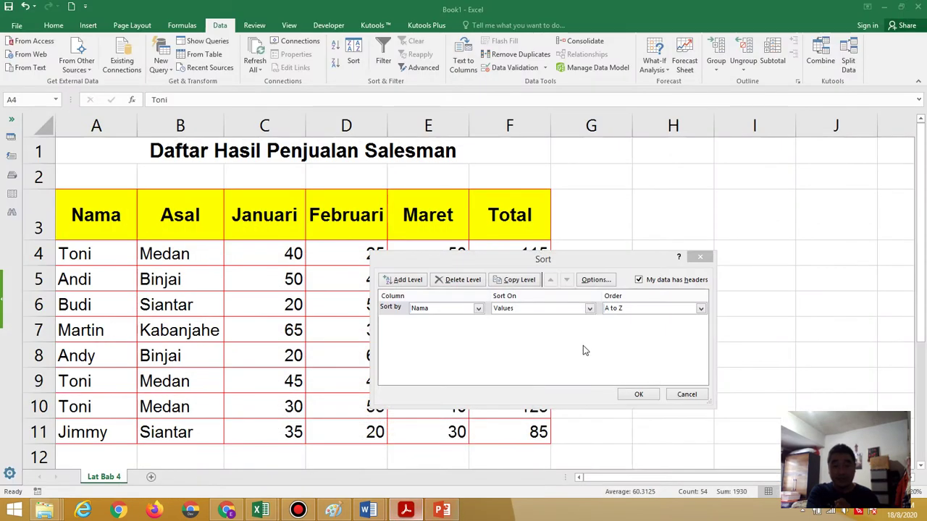
click(623, 310)
click(623, 323)
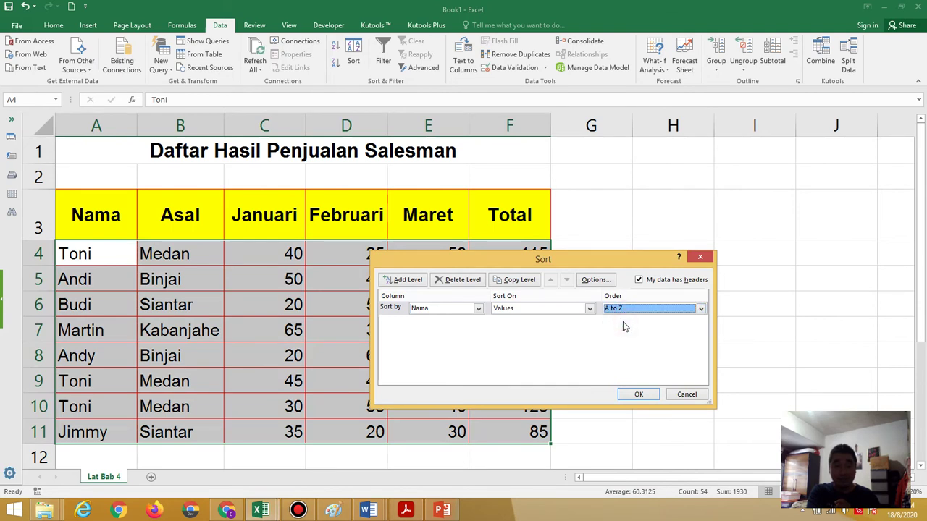
Add a second sort level on Asal, by values, in Z to A order, following the keys in Latihan Praktik 4.pdf
click(402, 279)
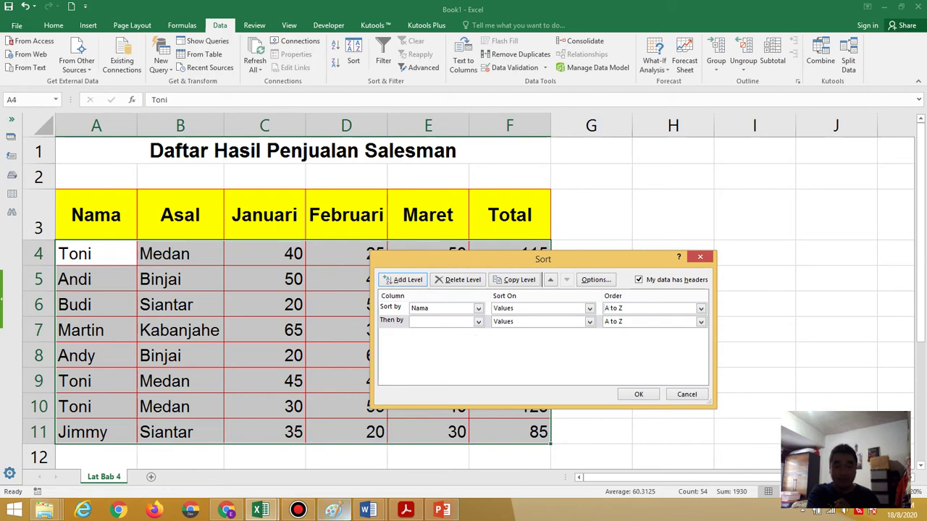
click(407, 512)
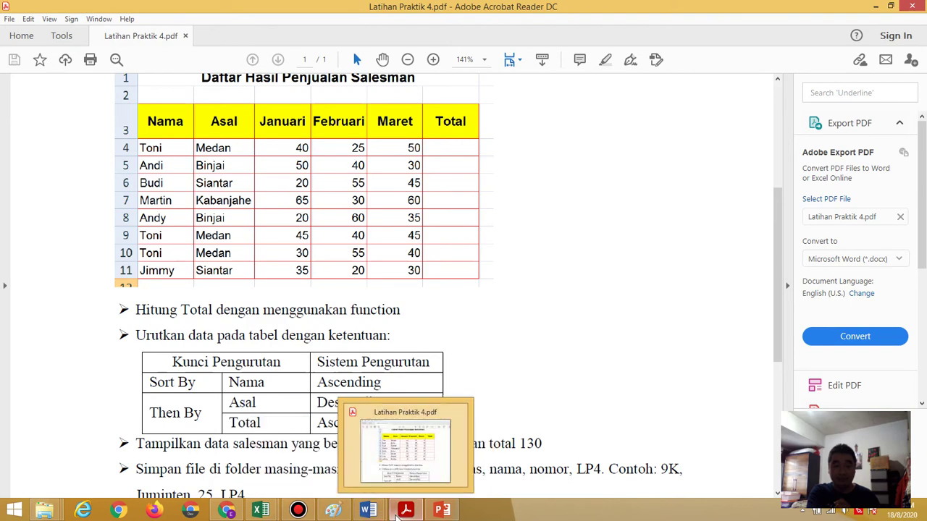
click(397, 513)
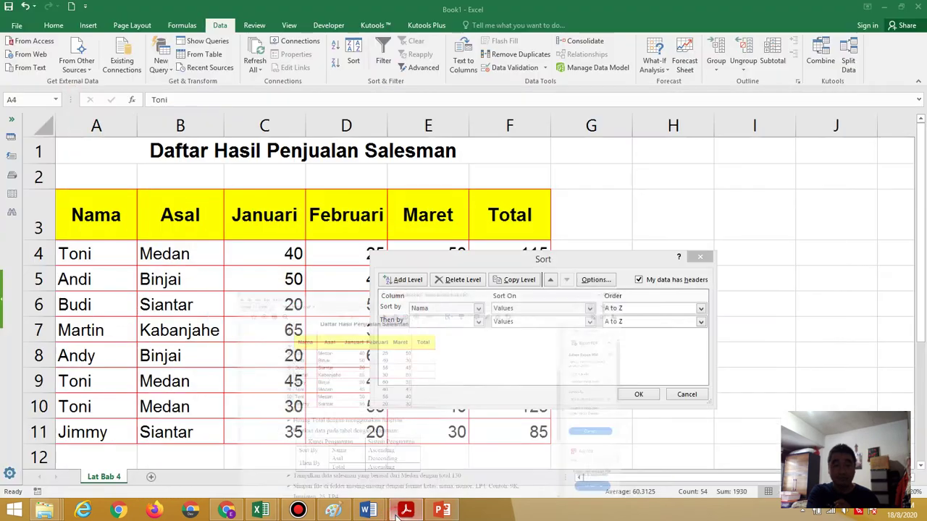
click(478, 322)
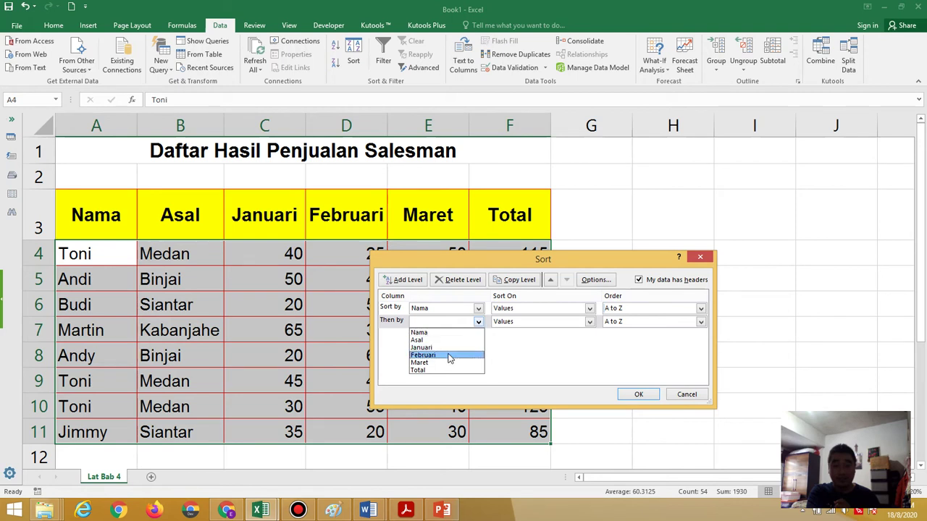
click(447, 340)
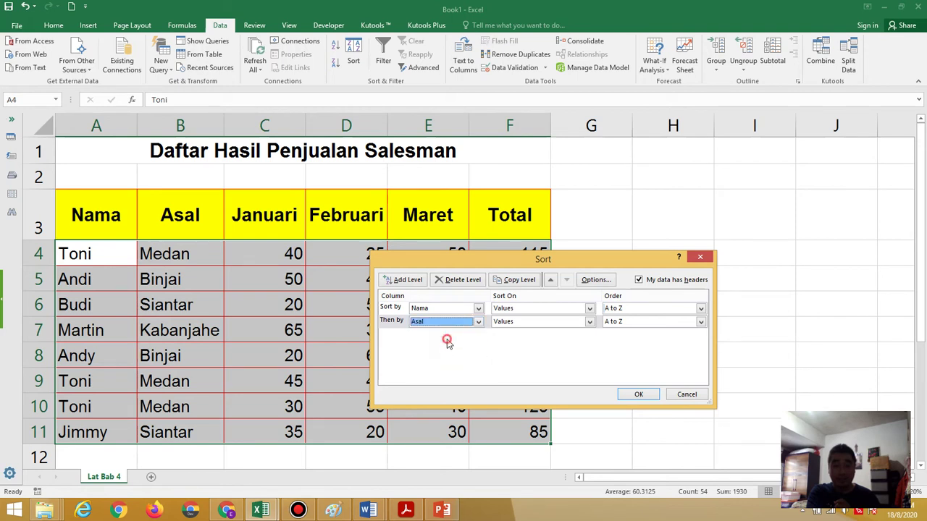
click(630, 325)
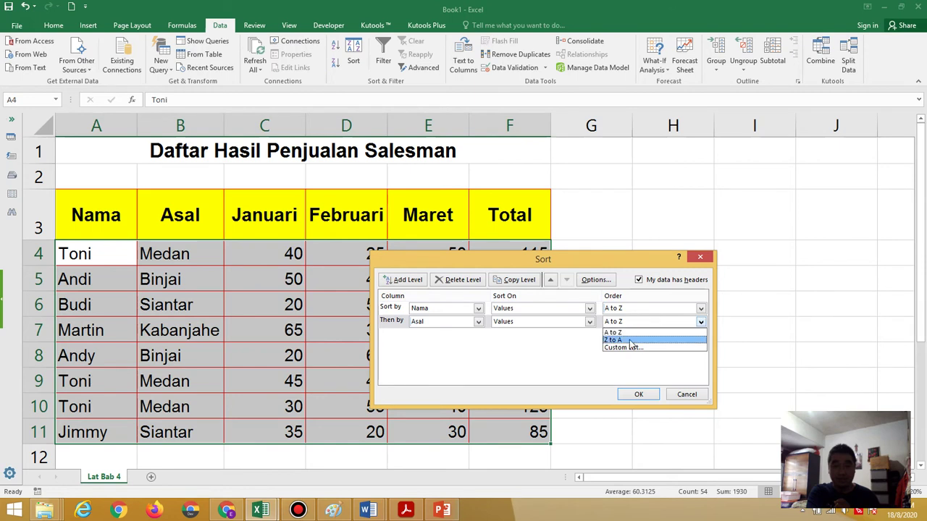
click(628, 340)
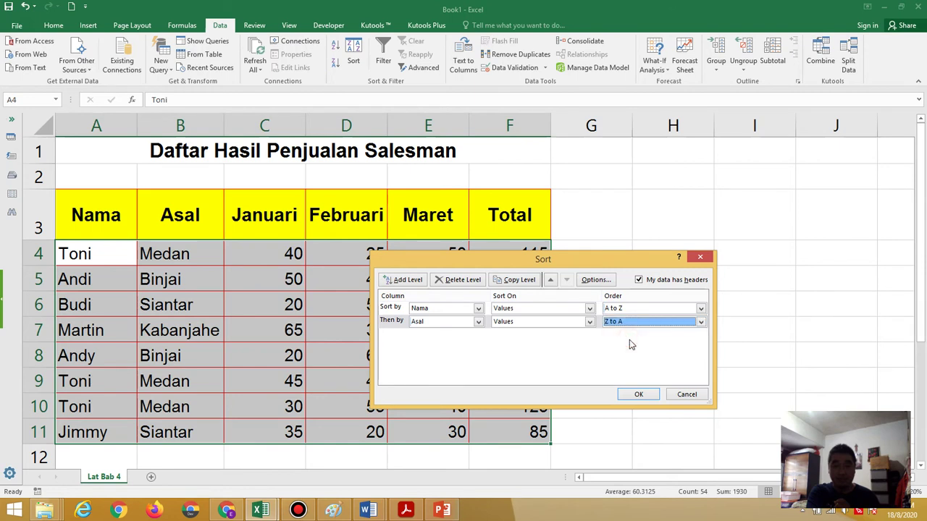
Check the PDF's last sort key, add a third level on Total by values, Smallest to Largest, and apply the sort
click(404, 281)
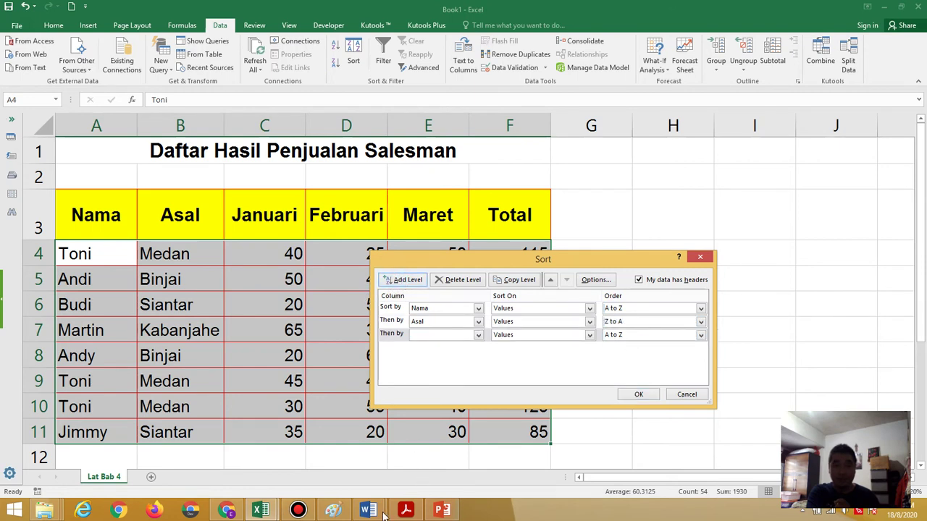
click(404, 511)
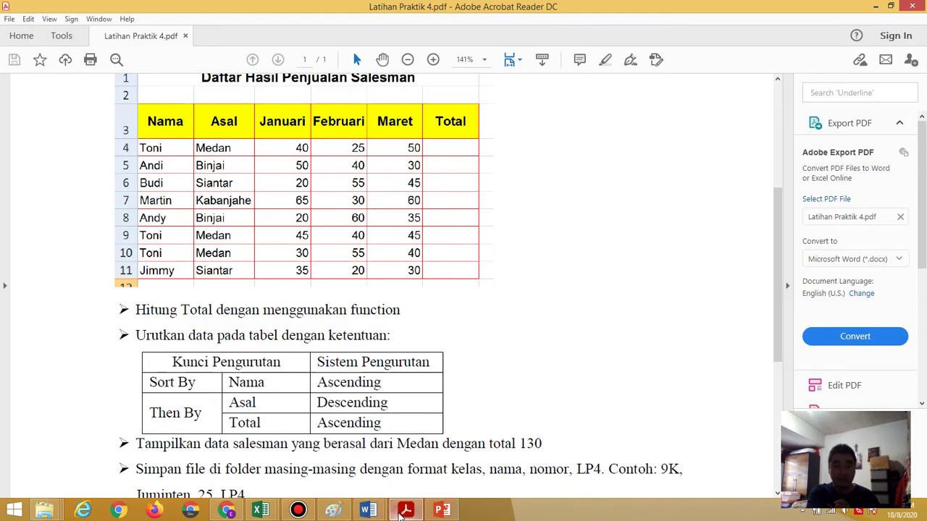
mouse_move(406, 514)
mouse_move(368, 511)
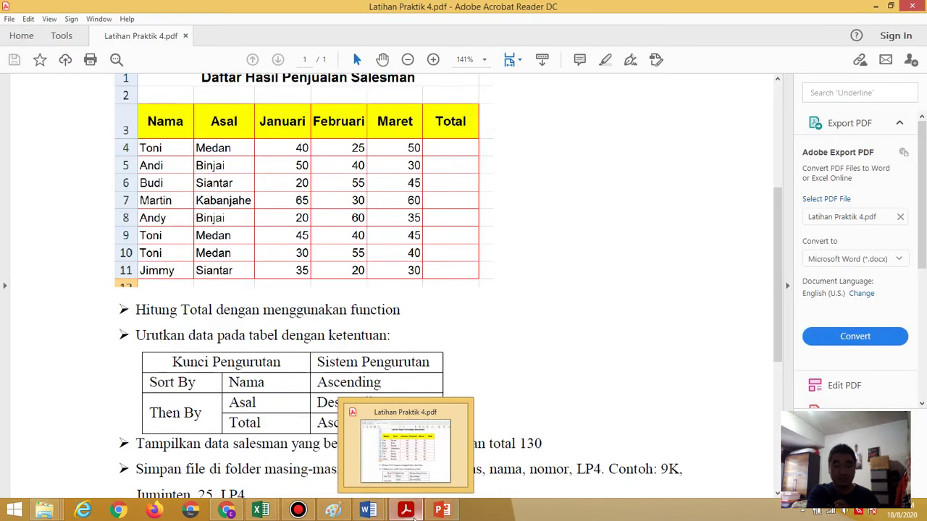
click(410, 511)
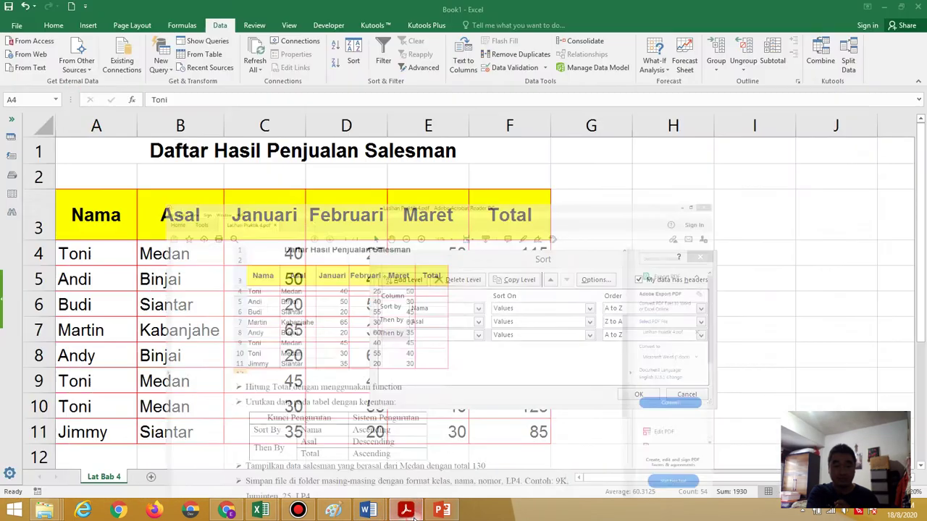
click(477, 335)
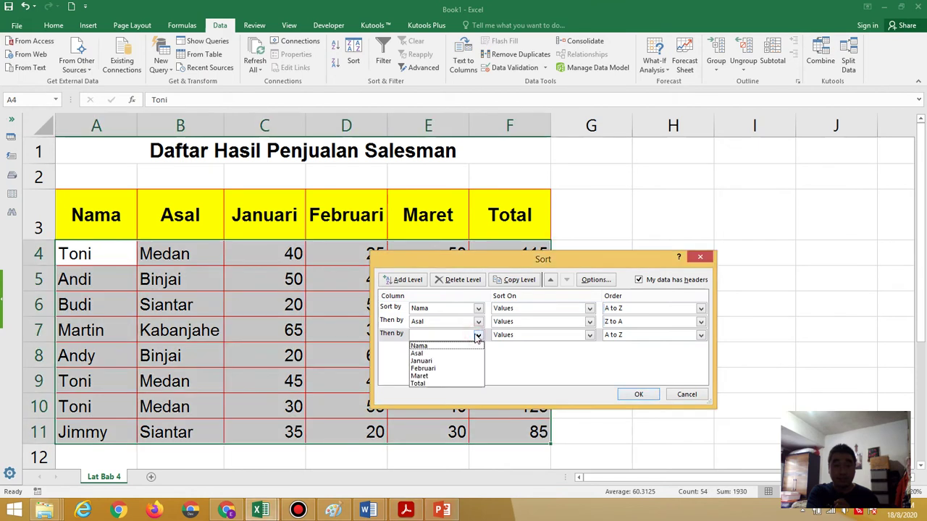
click(439, 386)
click(654, 335)
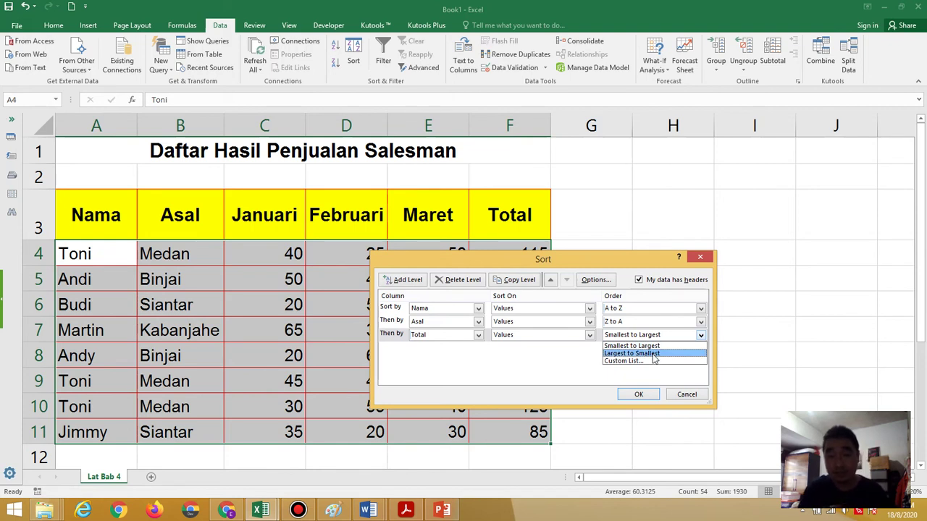
click(644, 346)
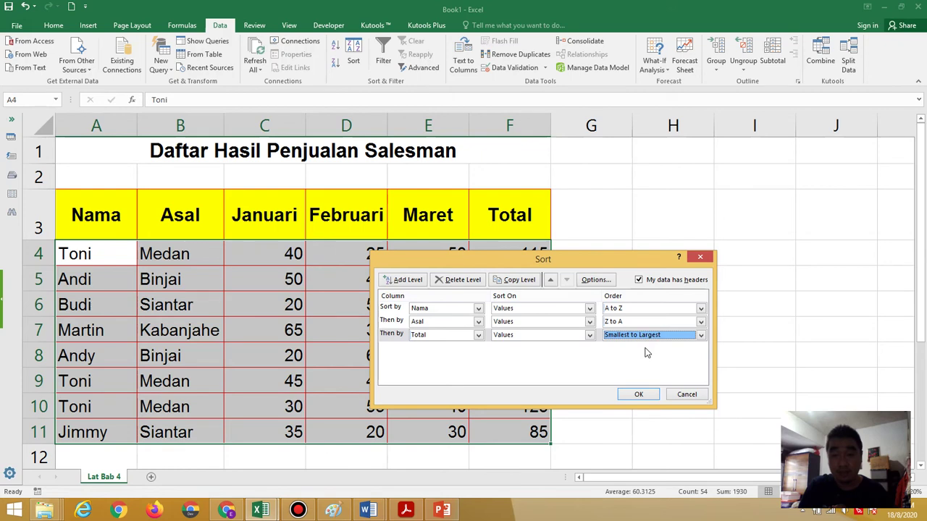
click(639, 395)
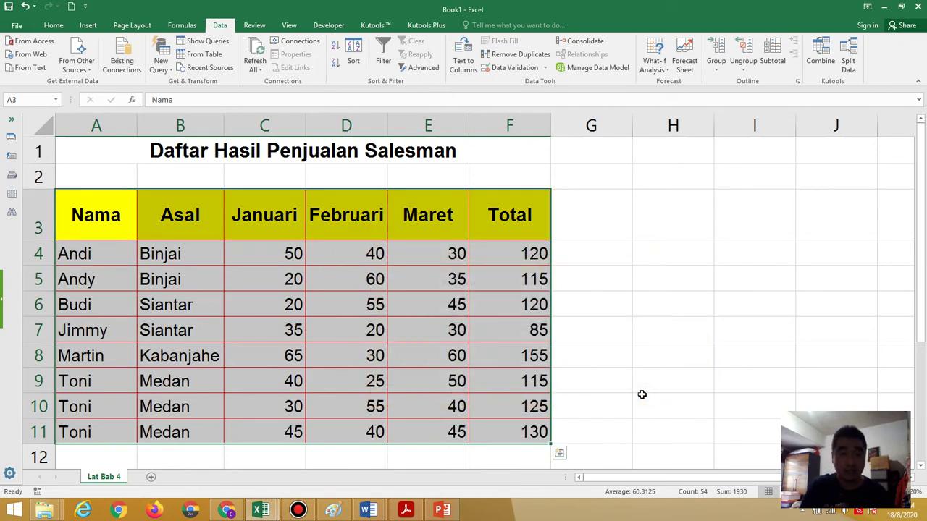
click(660, 416)
Examine the sorted rows from row 4 down against the PDF's sort keys, comparing the Nama entries in A9:A11
click(87, 255)
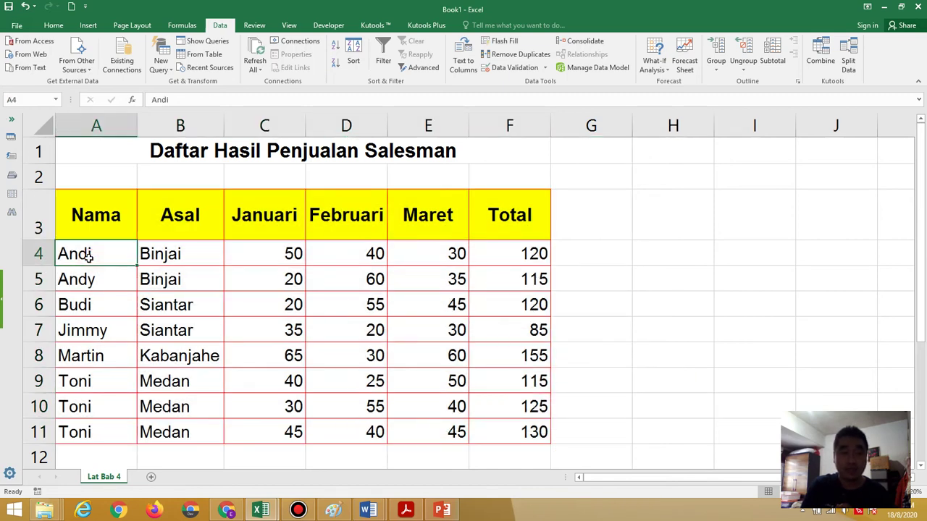
drag(87, 257, 525, 266)
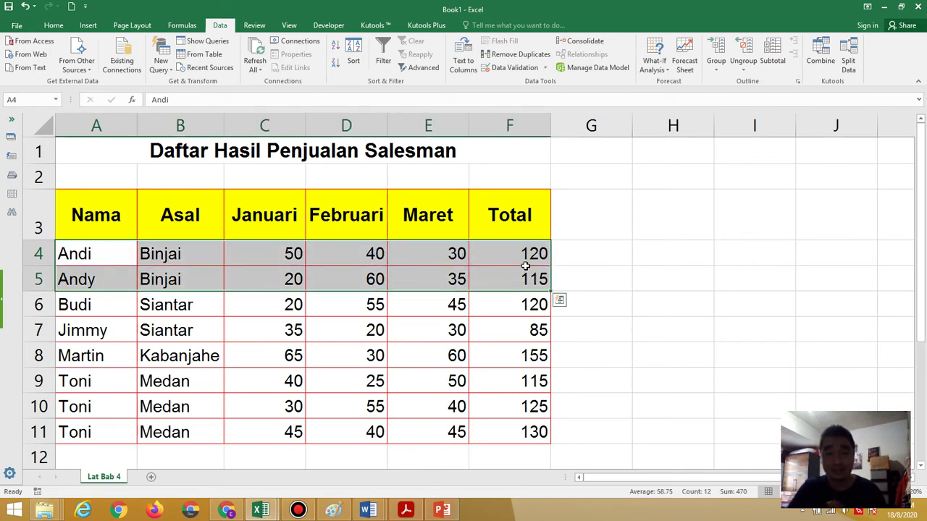
click(113, 251)
drag(112, 251, 490, 248)
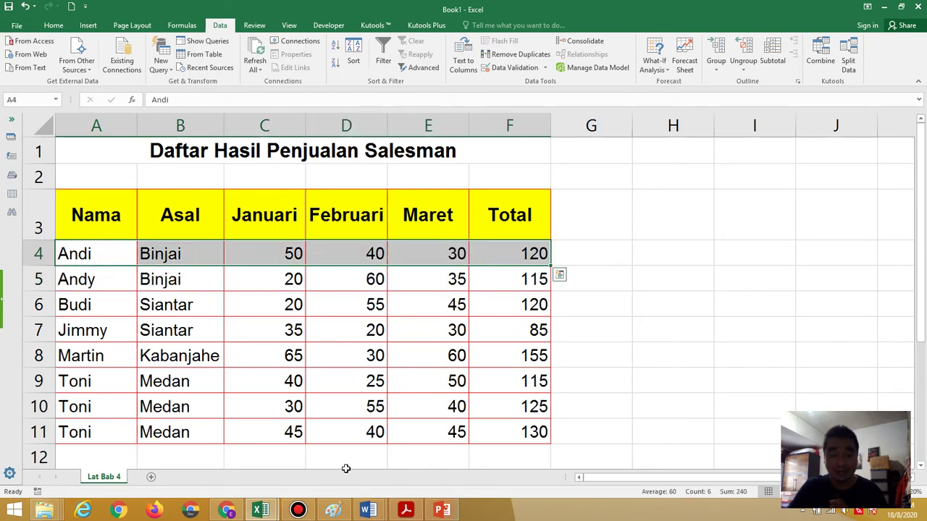
click(407, 511)
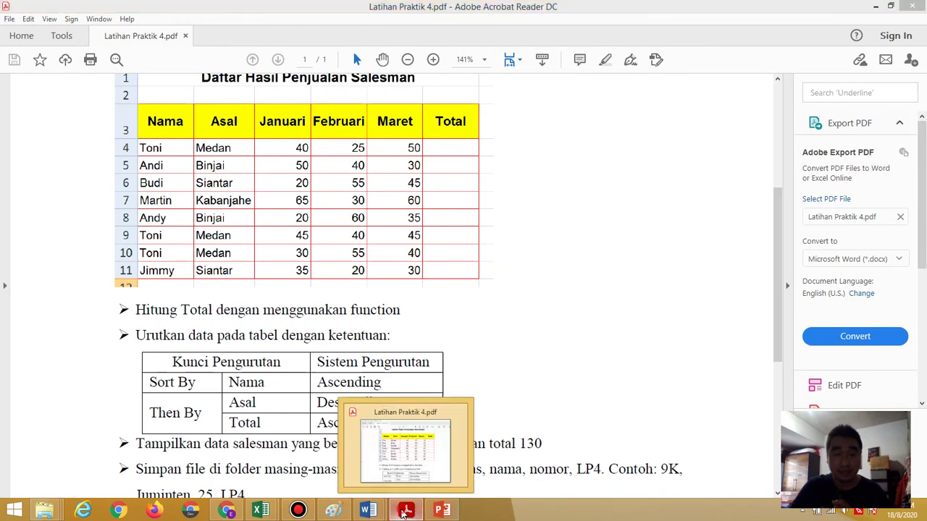
click(403, 512)
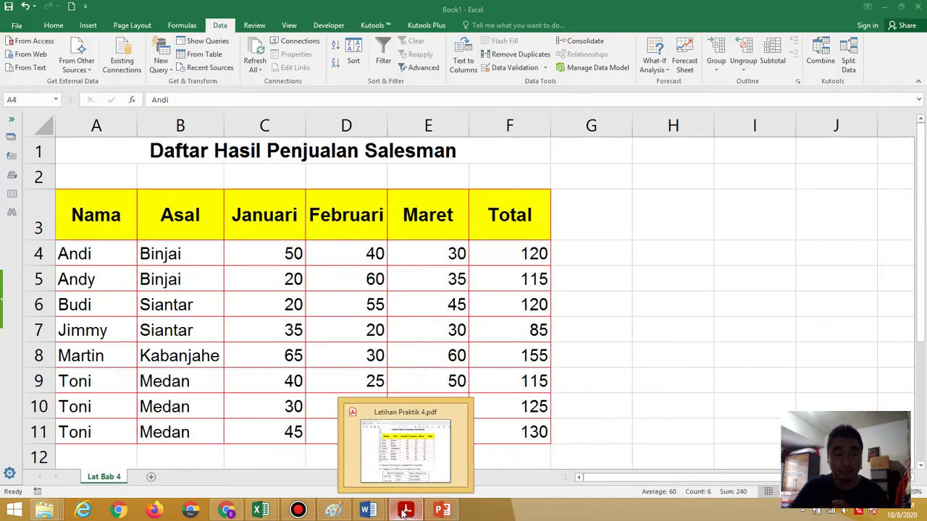
click(97, 404)
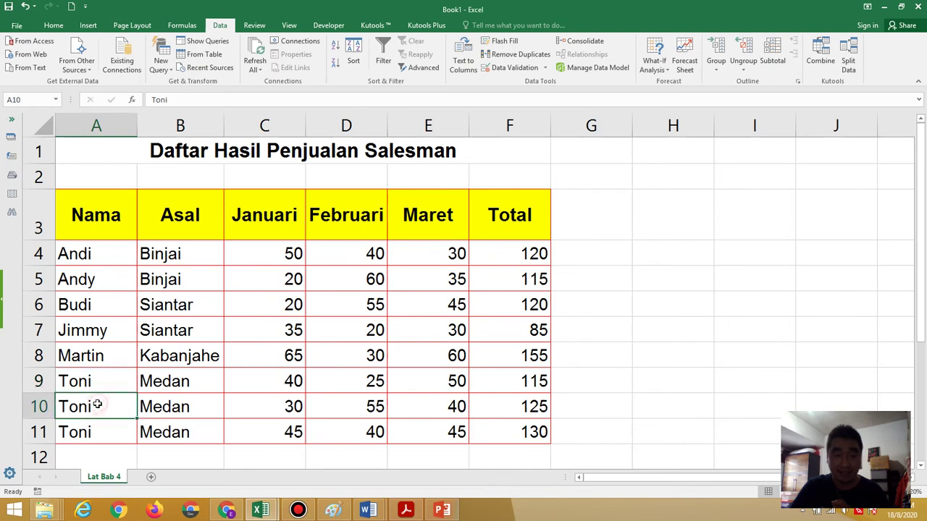
click(102, 428)
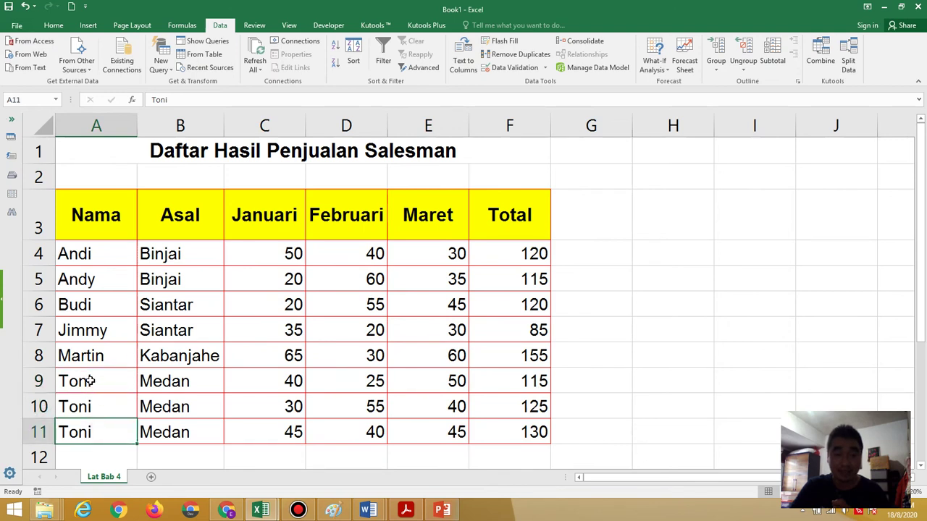
click(90, 381)
click(91, 409)
click(92, 432)
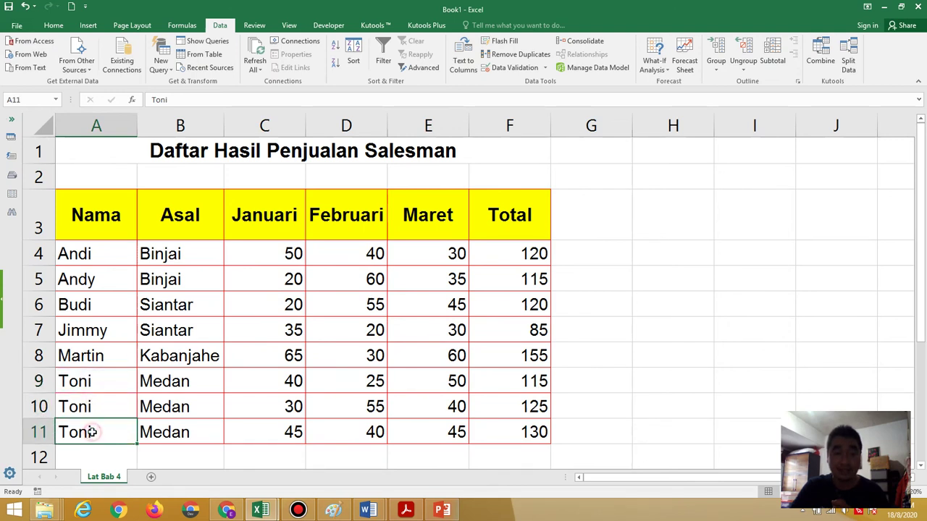
click(90, 382)
click(92, 407)
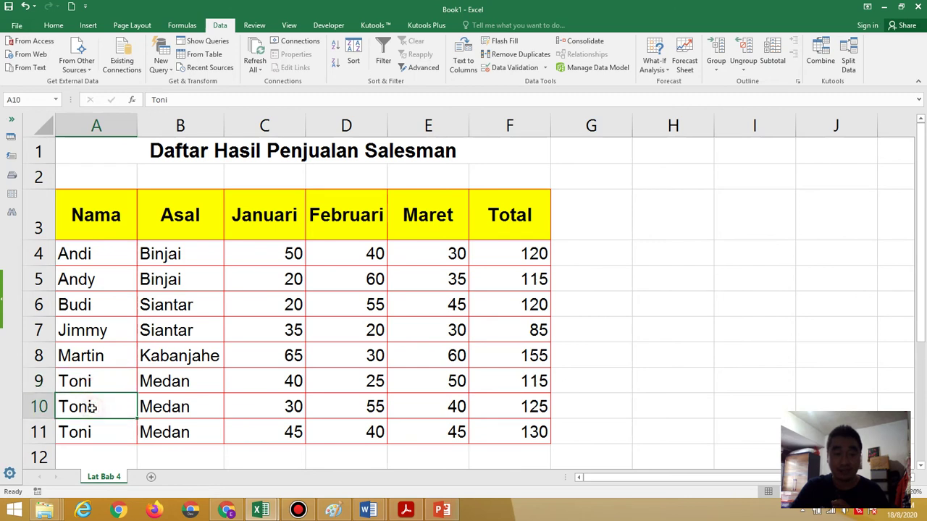
click(93, 437)
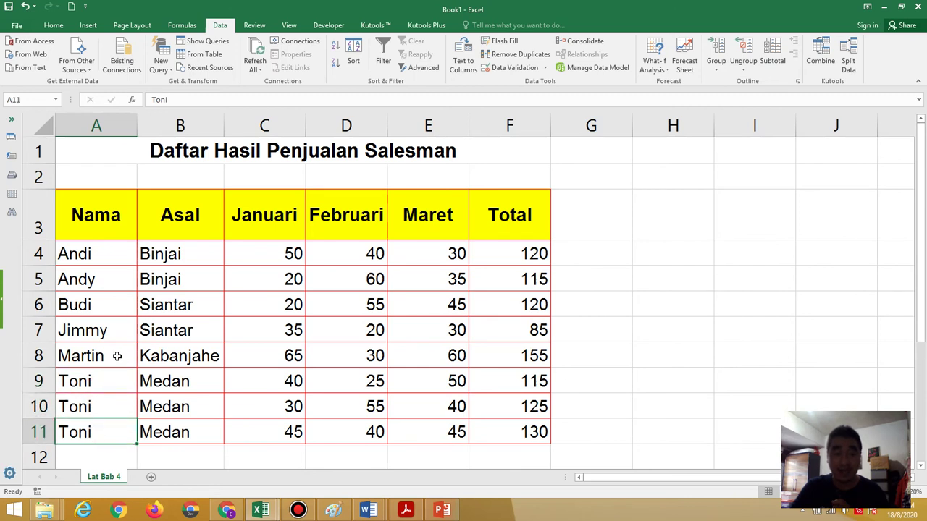
Examine how rows 9 to 11 are ordered by comparing their Asal entries in B9:B11 and Total values in F9:F11
click(192, 382)
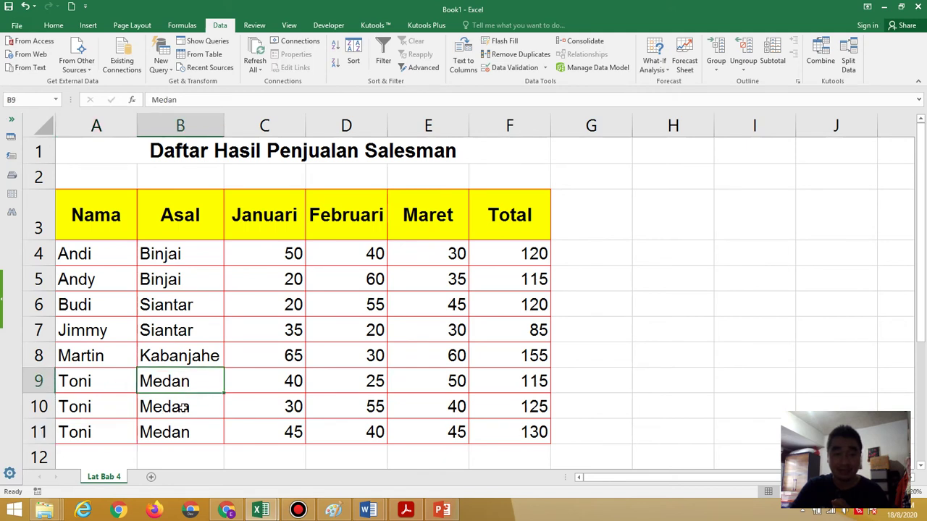
click(183, 407)
click(186, 432)
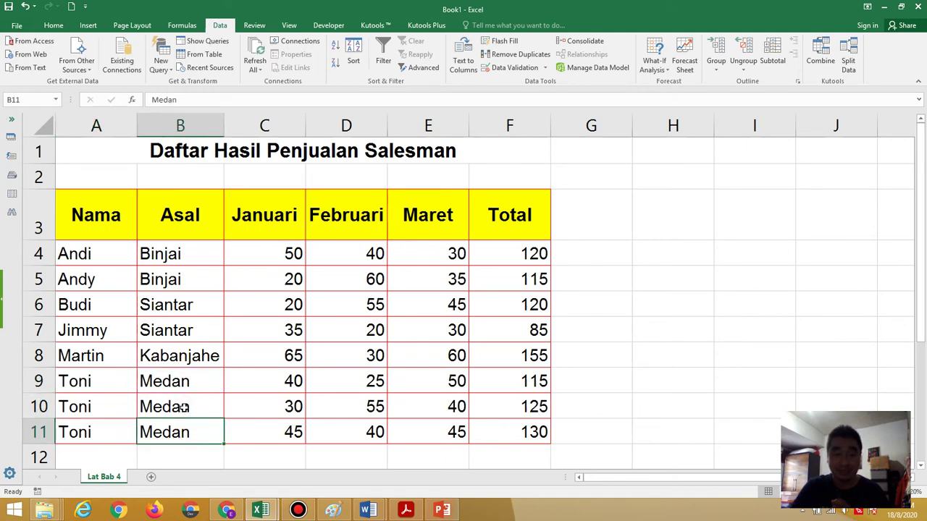
click(185, 409)
click(179, 386)
click(182, 408)
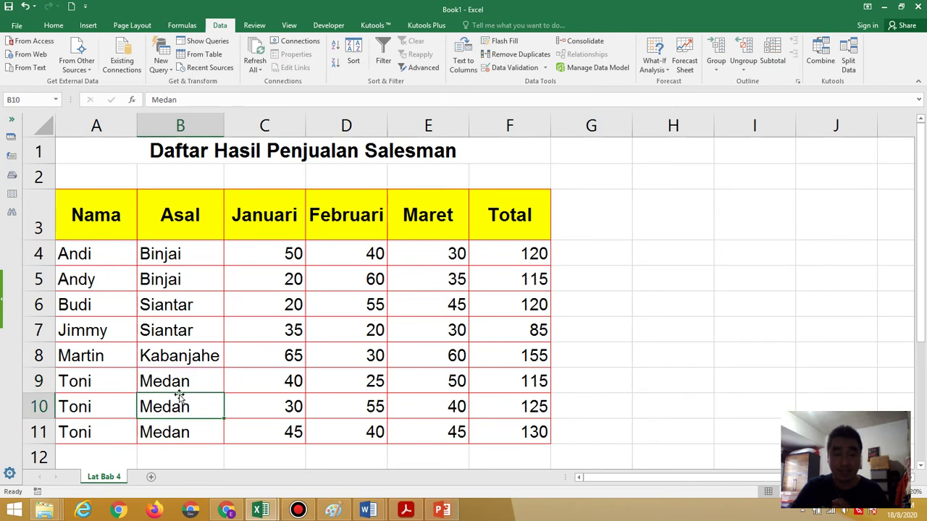
click(188, 432)
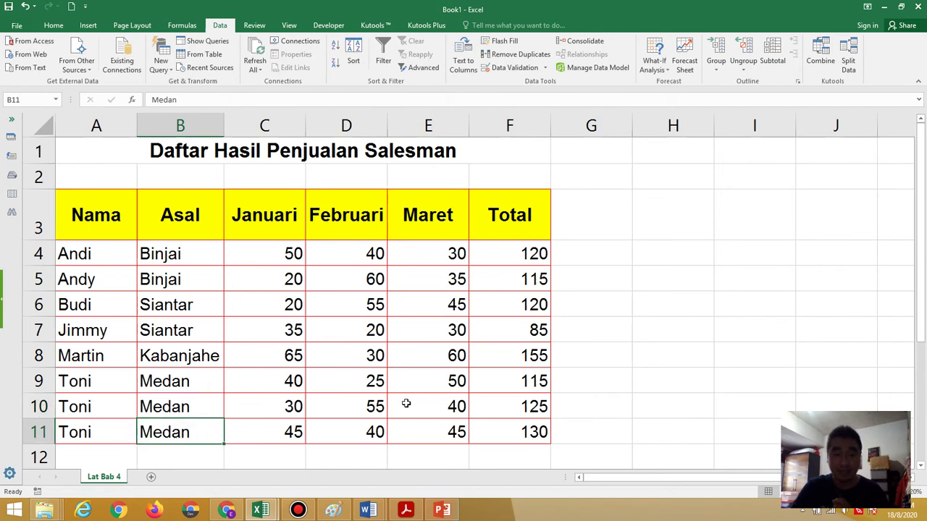
click(520, 381)
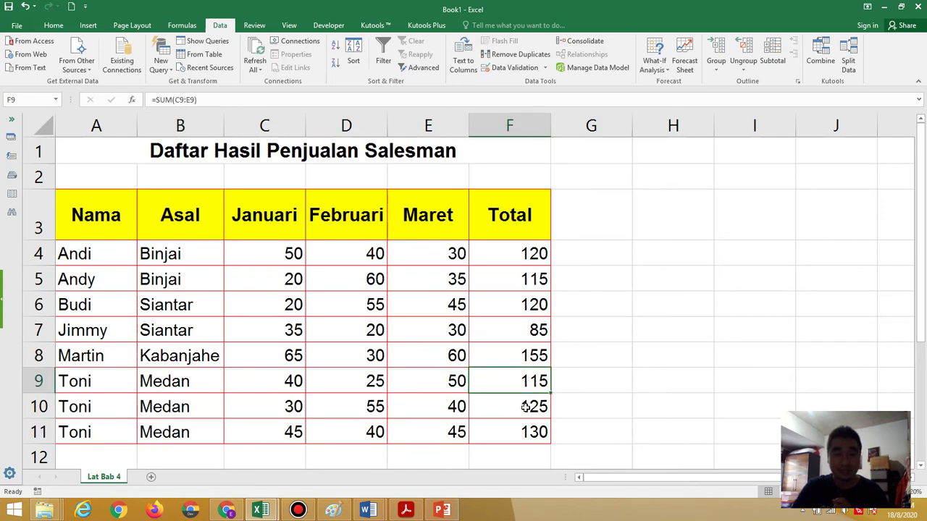
click(526, 407)
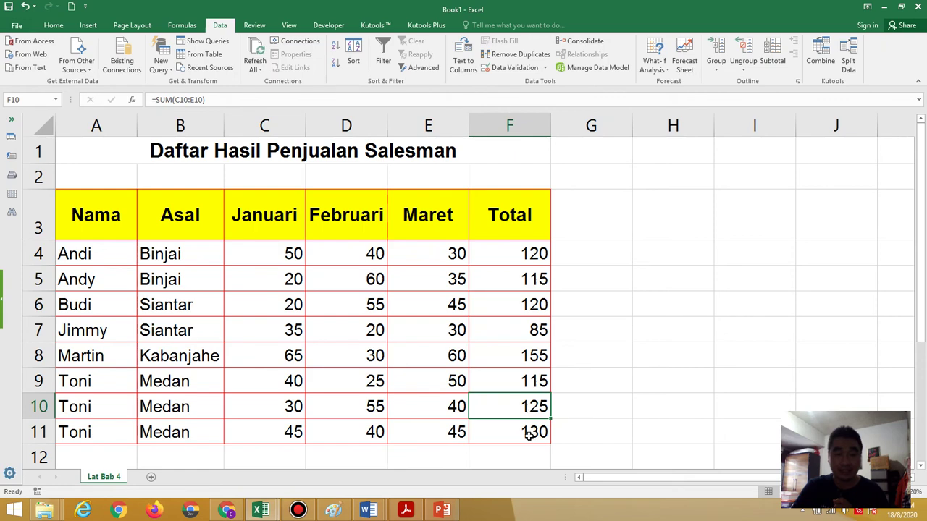
click(530, 434)
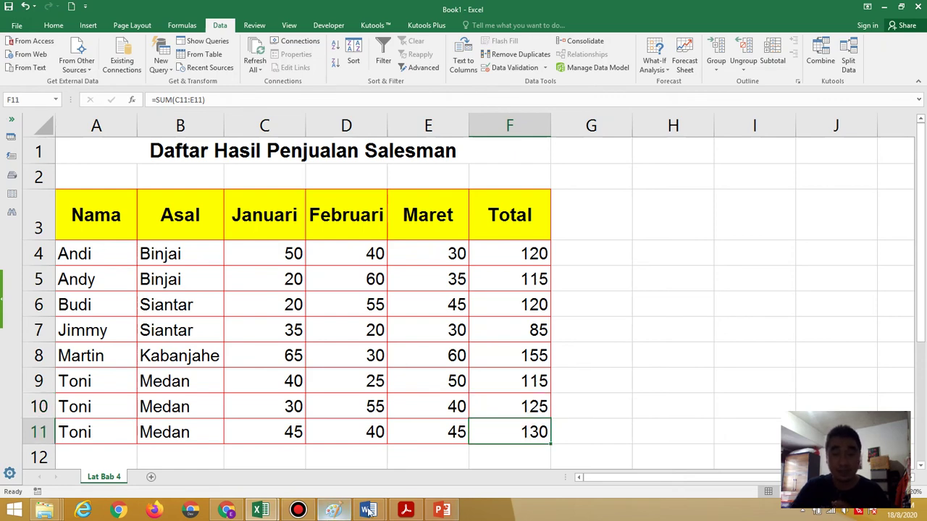
Check the filtering instruction in Latihan Praktik 4.pdf and turn on filters for the header row A3:F3
click(405, 510)
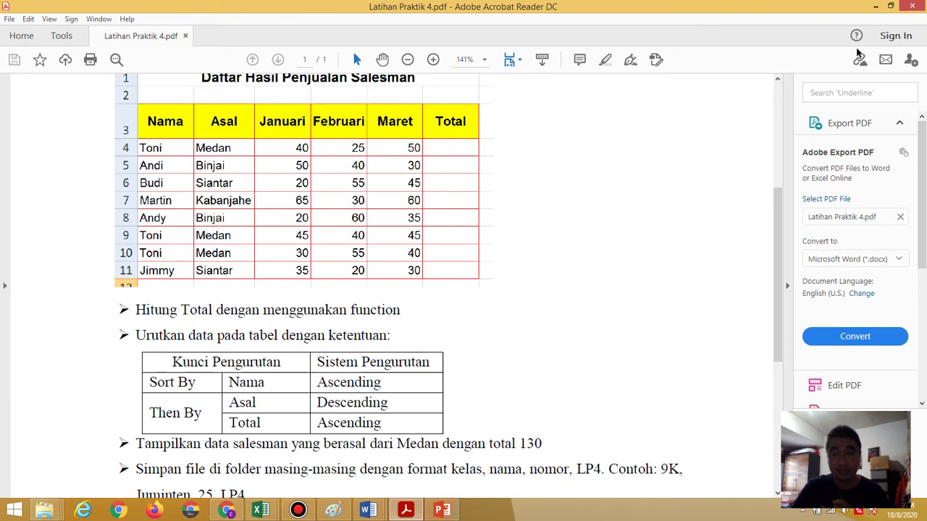
click(876, 9)
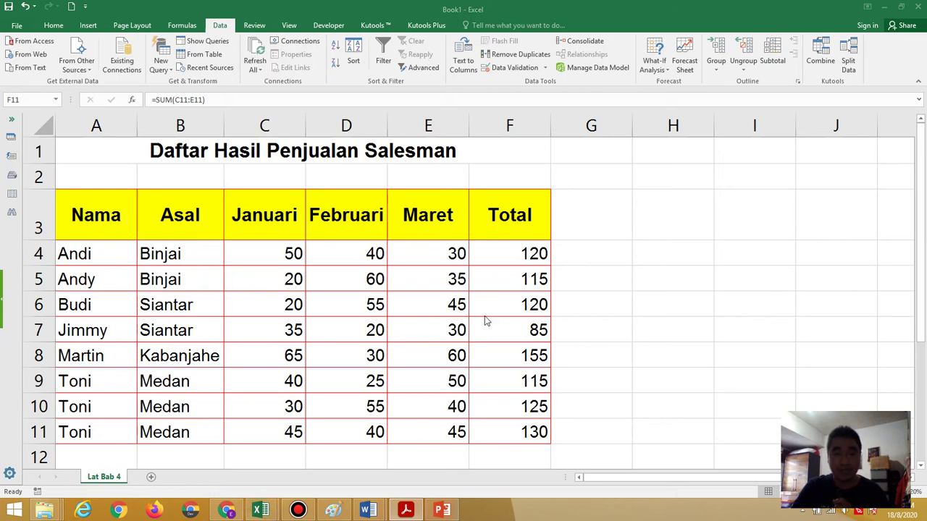
click(409, 315)
drag(97, 215, 478, 220)
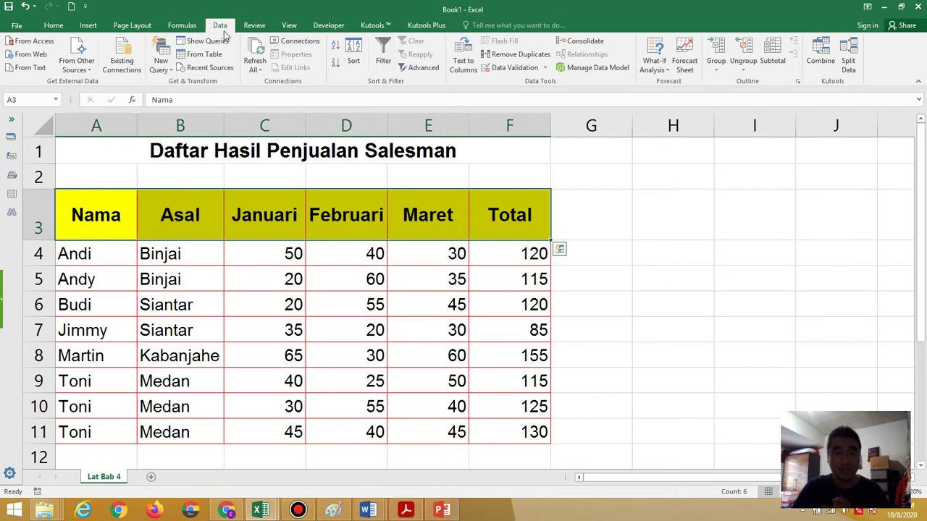
click(383, 62)
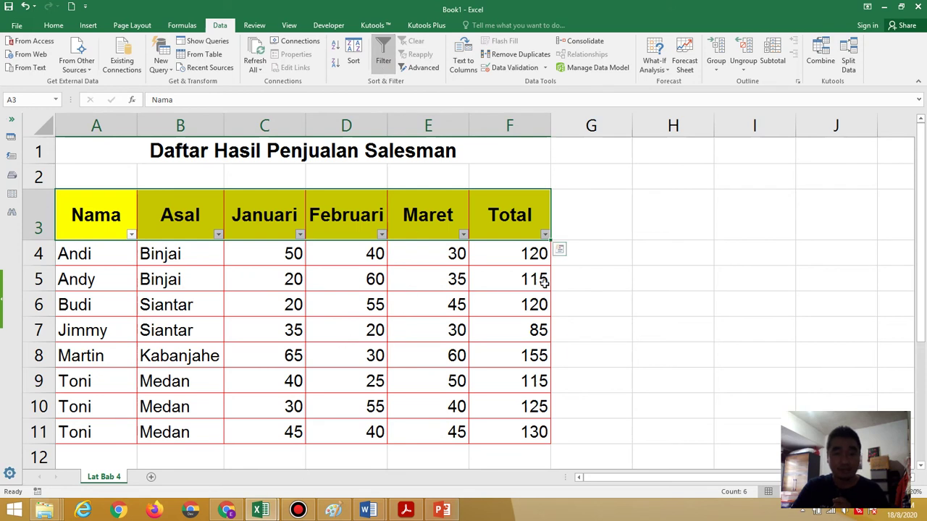
click(586, 292)
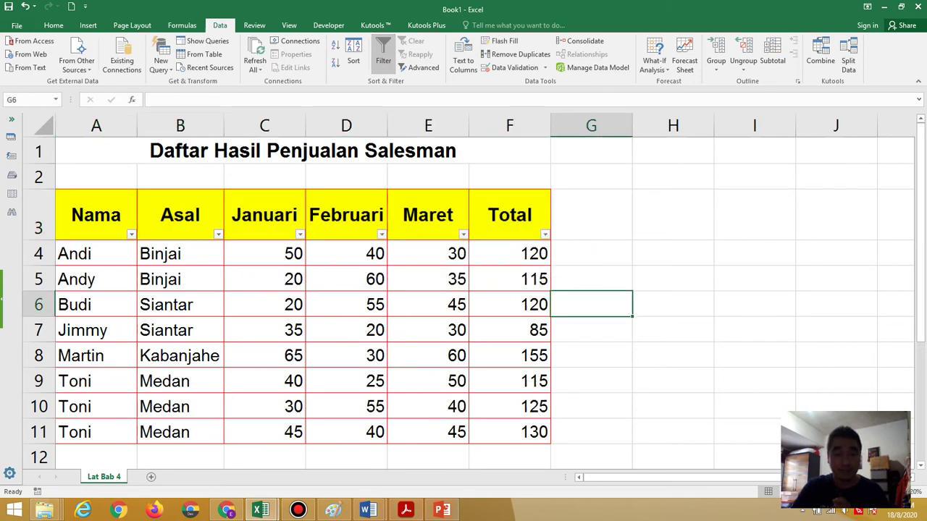
Check the required origin in the PDF and filter the Asal column to show only Medan
click(405, 510)
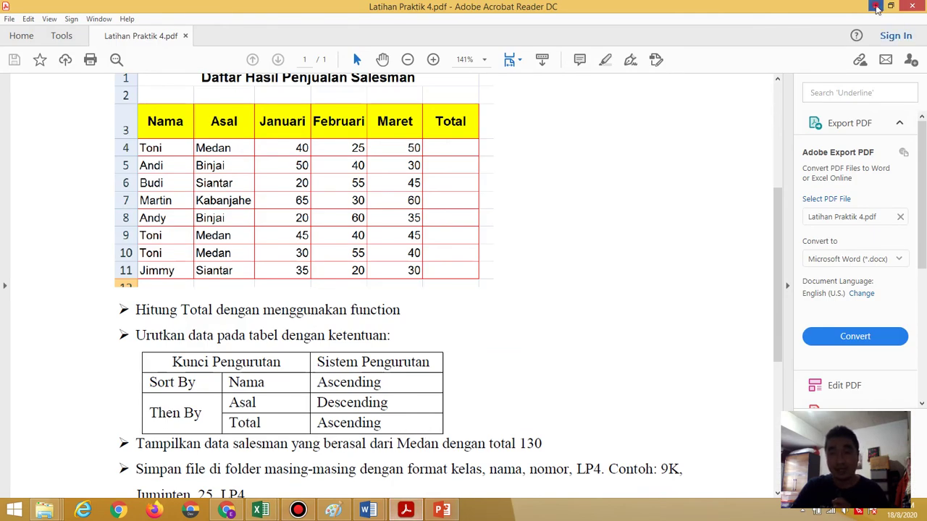
click(875, 6)
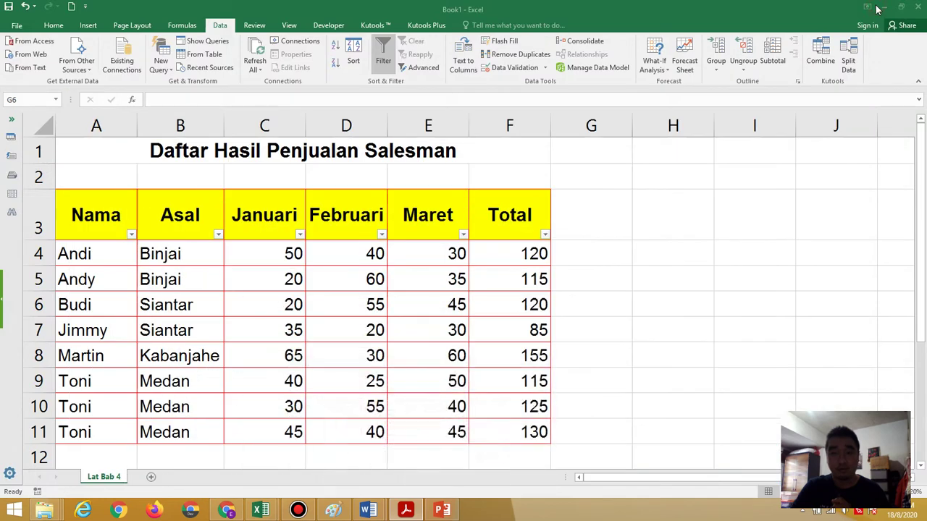
click(218, 235)
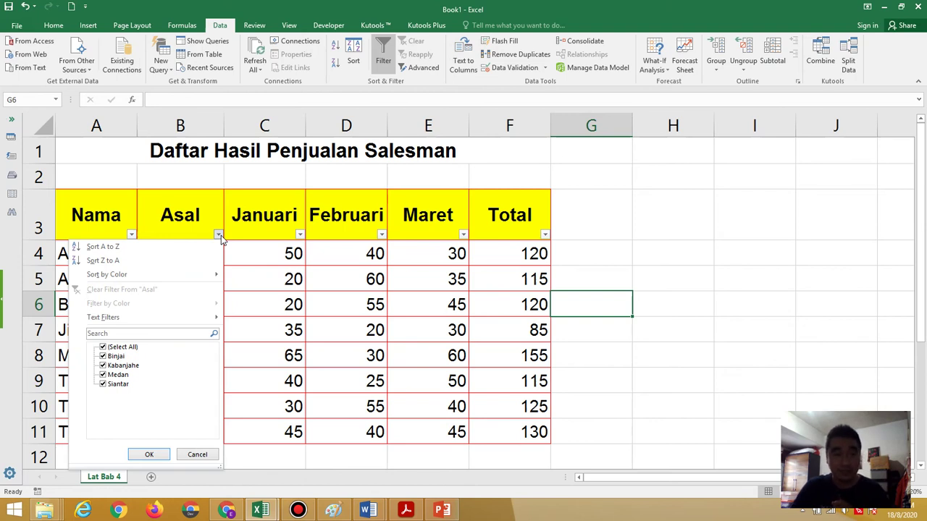
click(102, 348)
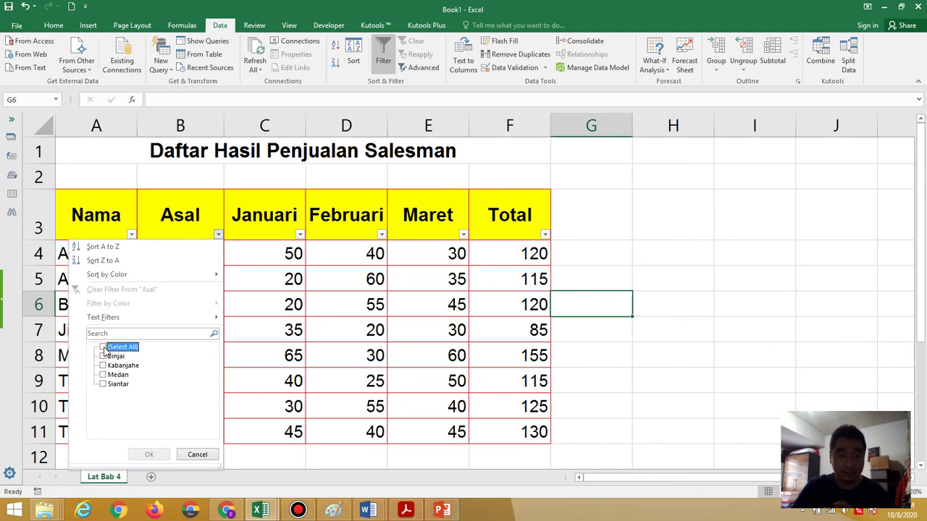
click(104, 375)
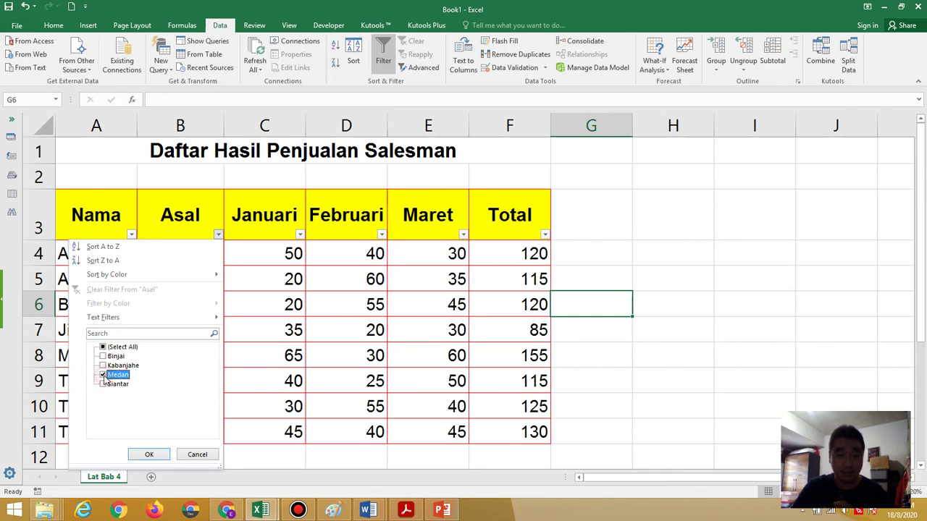
click(149, 454)
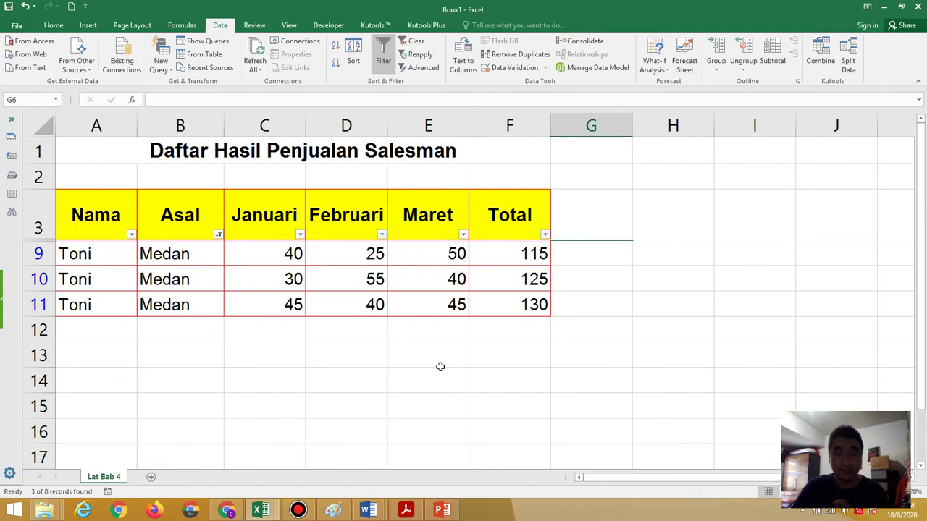
Check the required total in the PDF and filter the Total column to show only 130
click(420, 512)
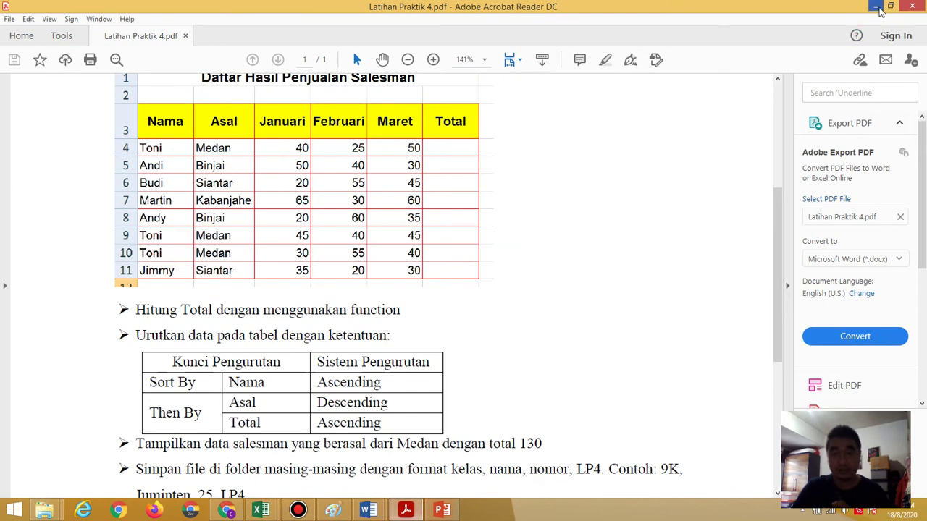
click(875, 7)
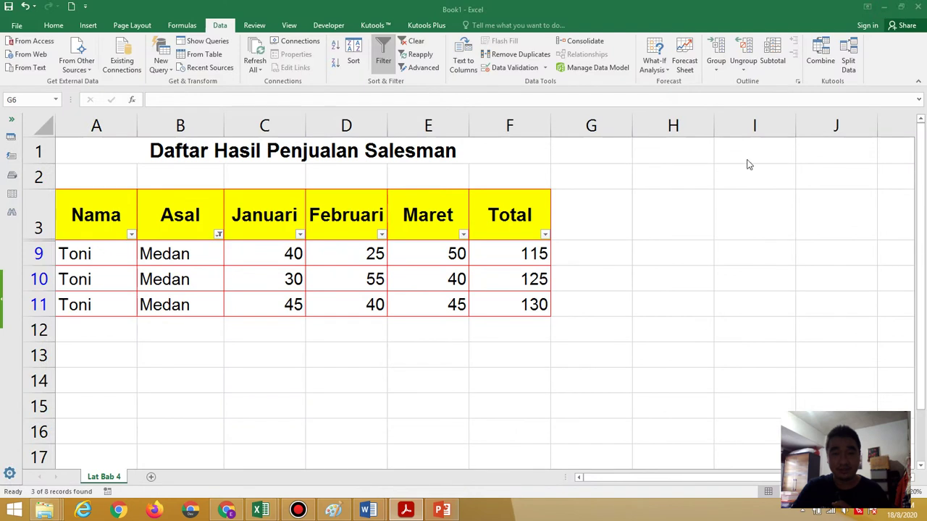
click(545, 235)
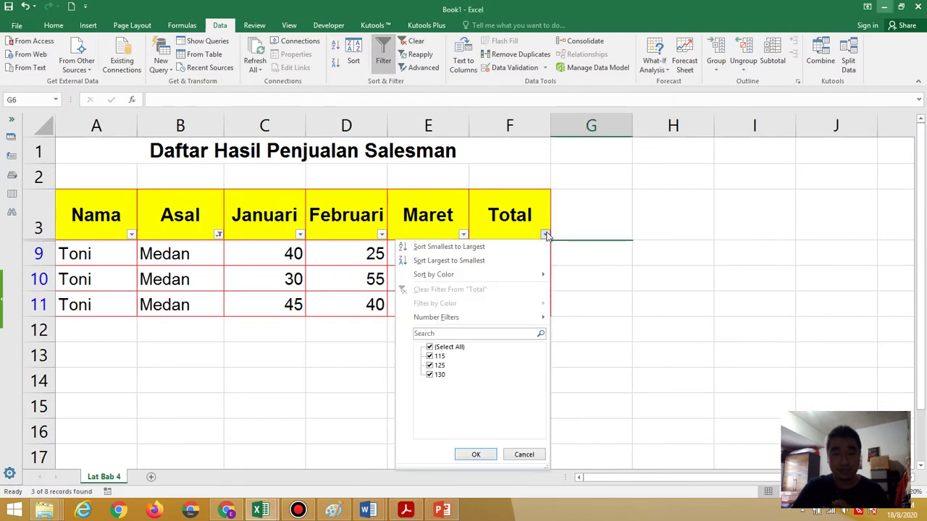
click(430, 347)
click(429, 374)
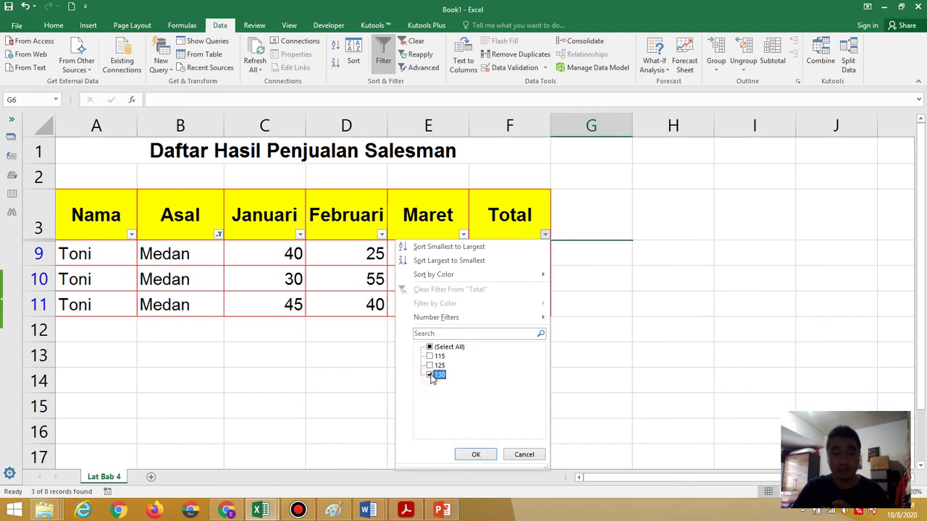
click(476, 455)
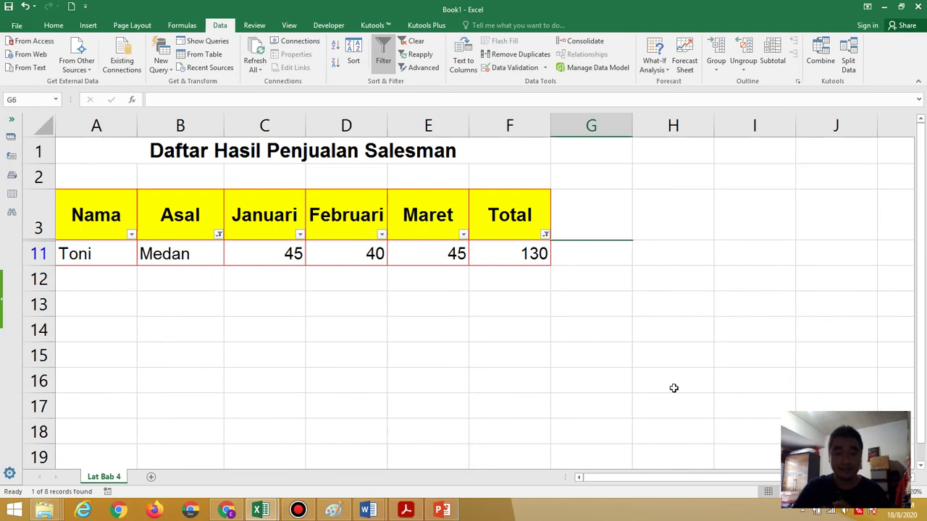
click(672, 328)
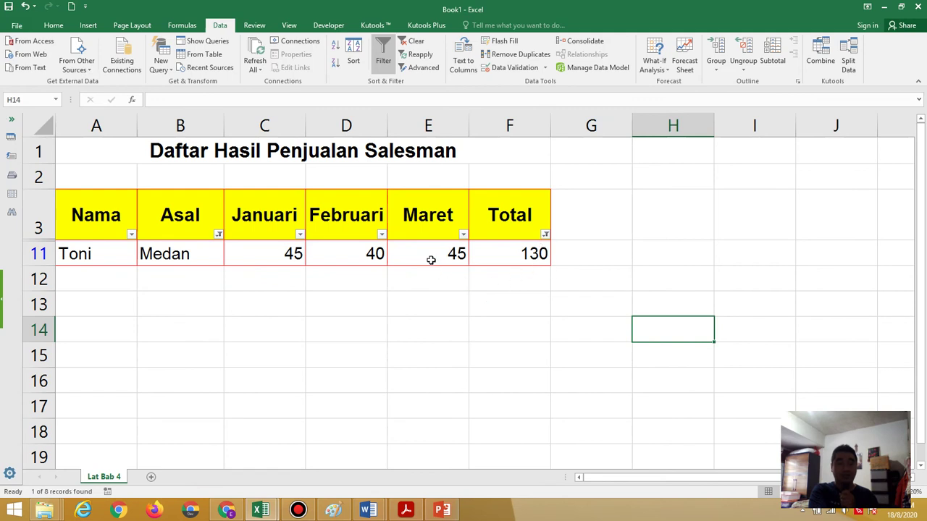
Reselect all values in the Total and Asal filters to show every salesman row again
click(545, 235)
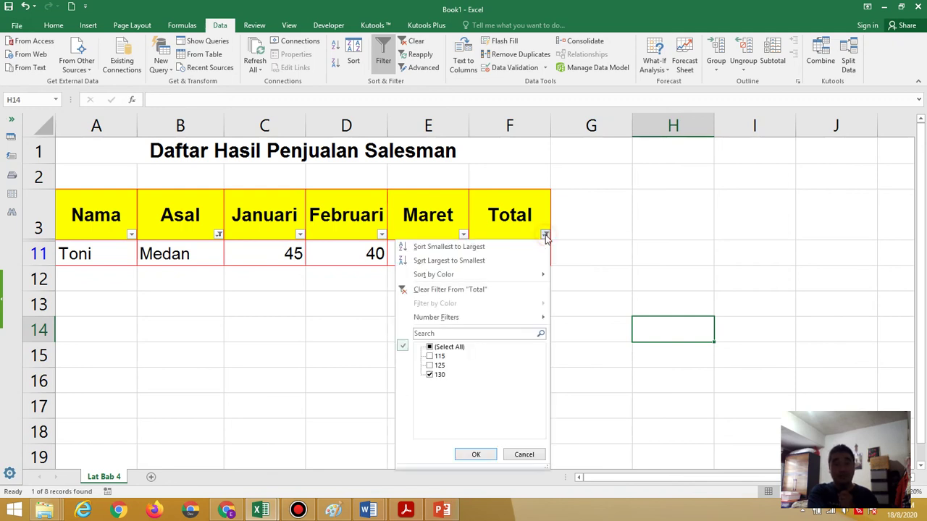
click(446, 350)
click(470, 455)
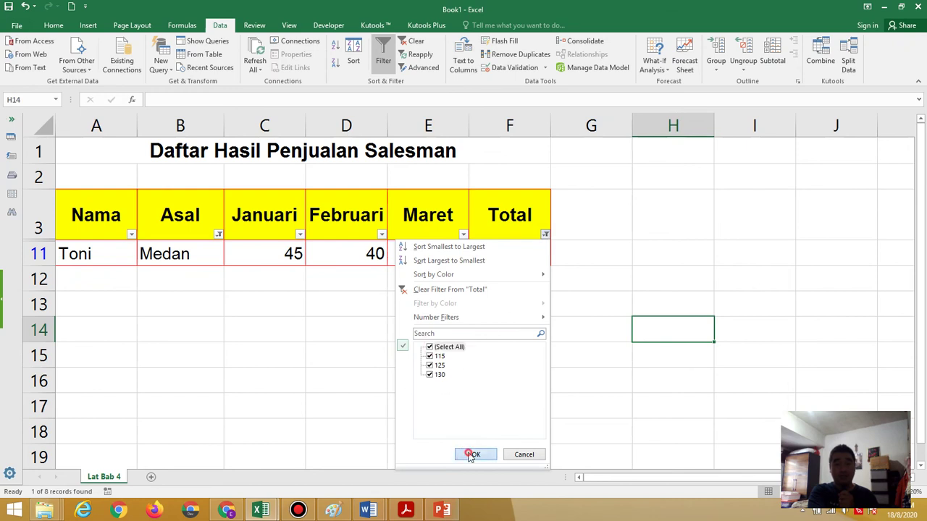
click(218, 235)
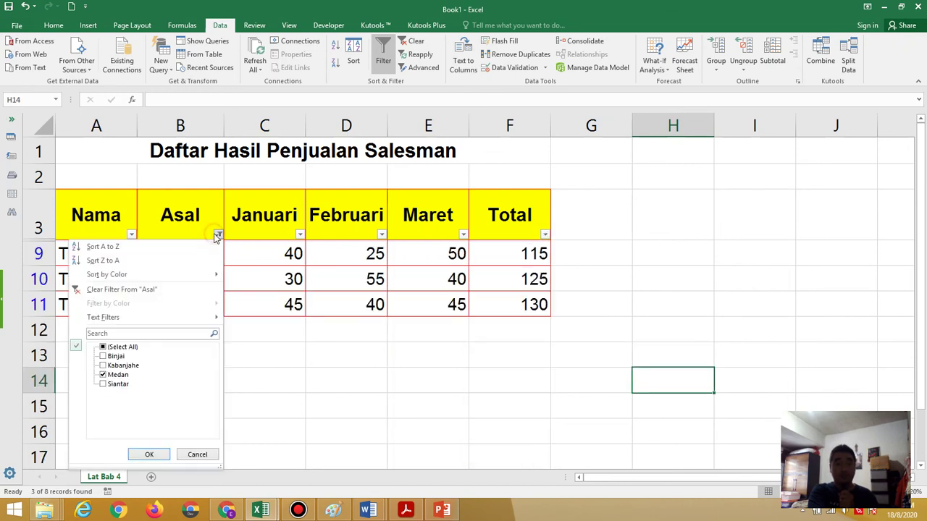
click(121, 348)
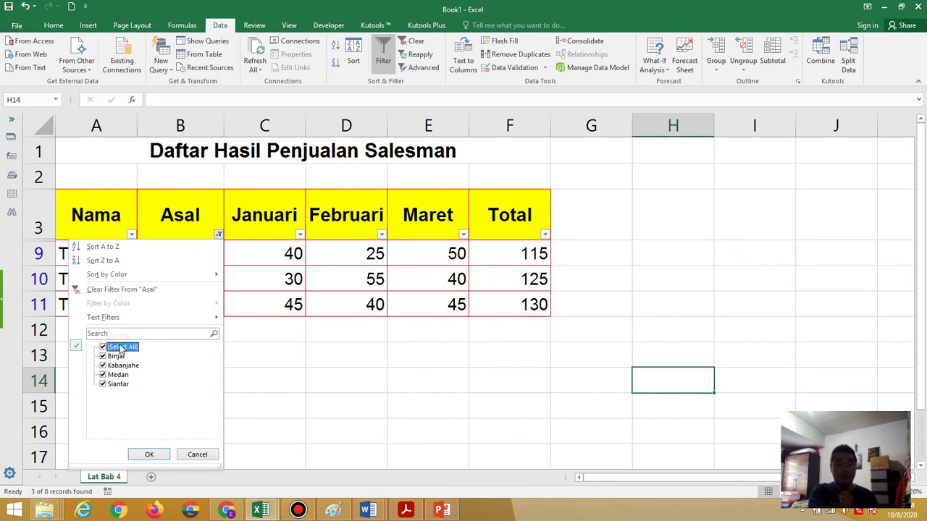
click(149, 455)
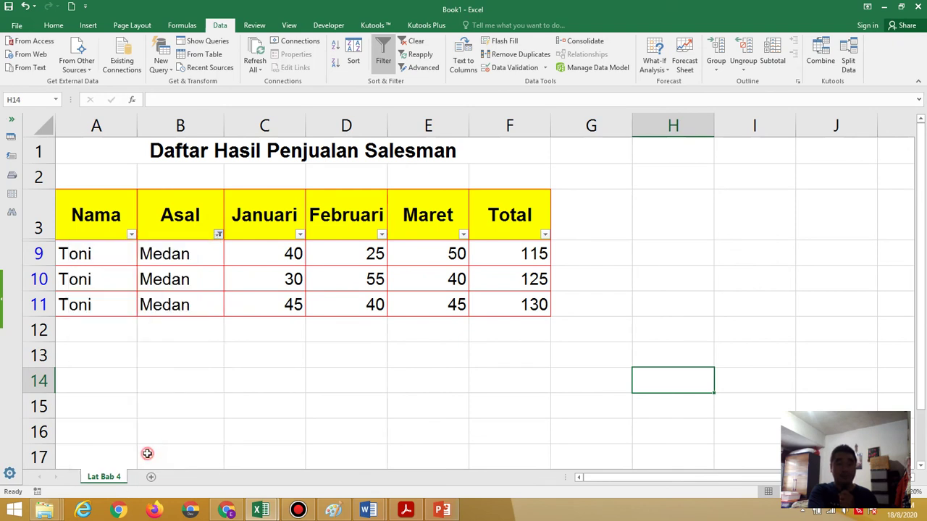
Remove the filters from the header row A3:F3 and turn them on again
click(653, 396)
drag(107, 217, 503, 236)
click(383, 51)
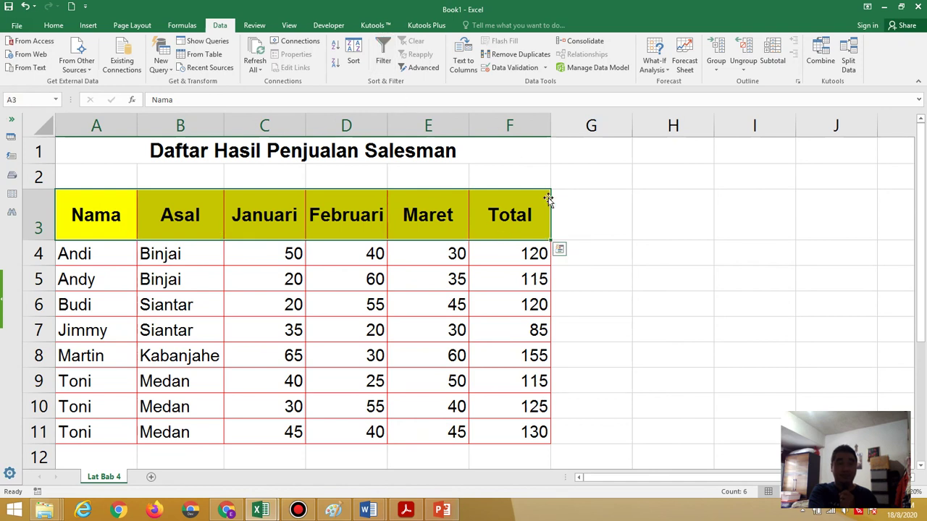
click(383, 49)
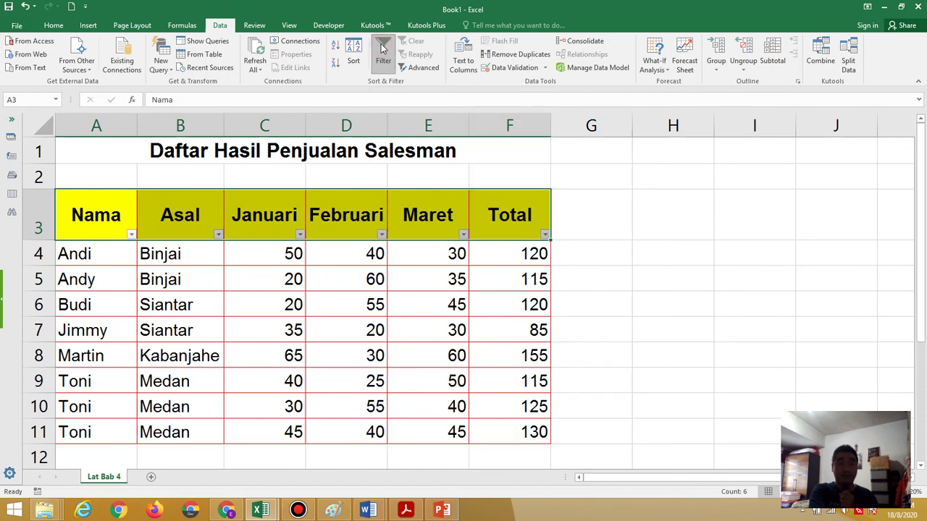
click(650, 327)
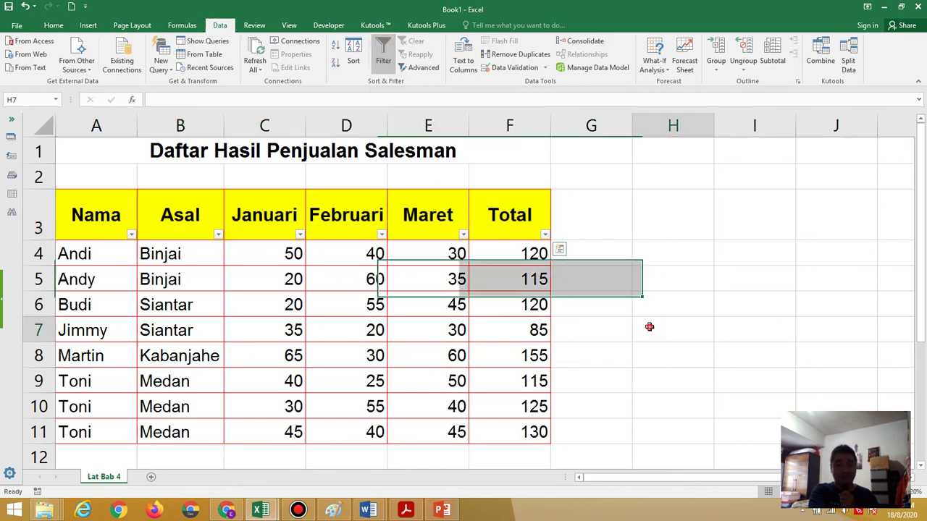
Read the last instruction in Latihan Praktik 4.pdf about the save folder and file name format
click(406, 510)
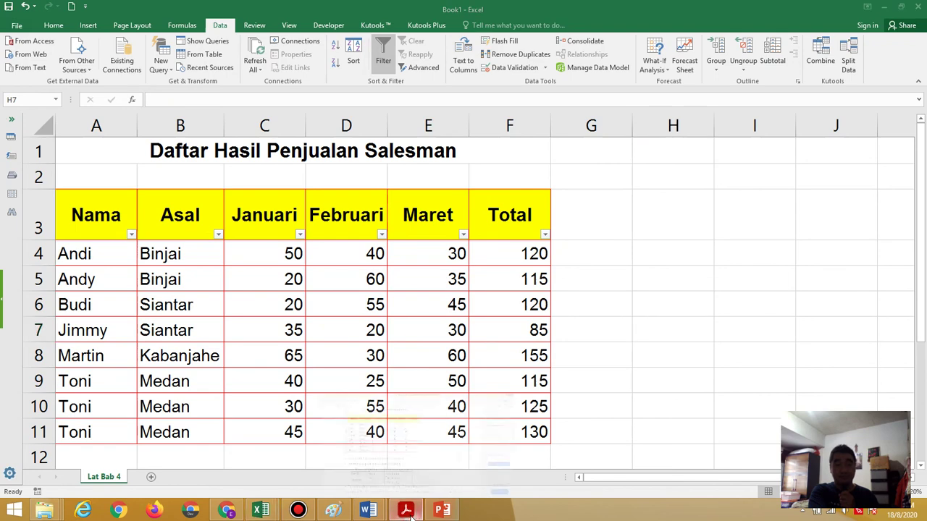
drag(775, 333, 789, 377)
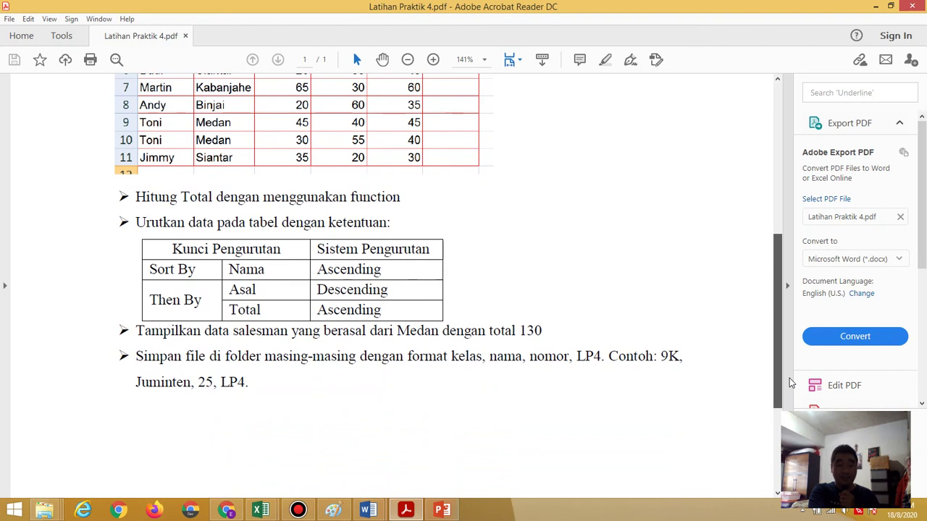
drag(789, 378, 789, 377)
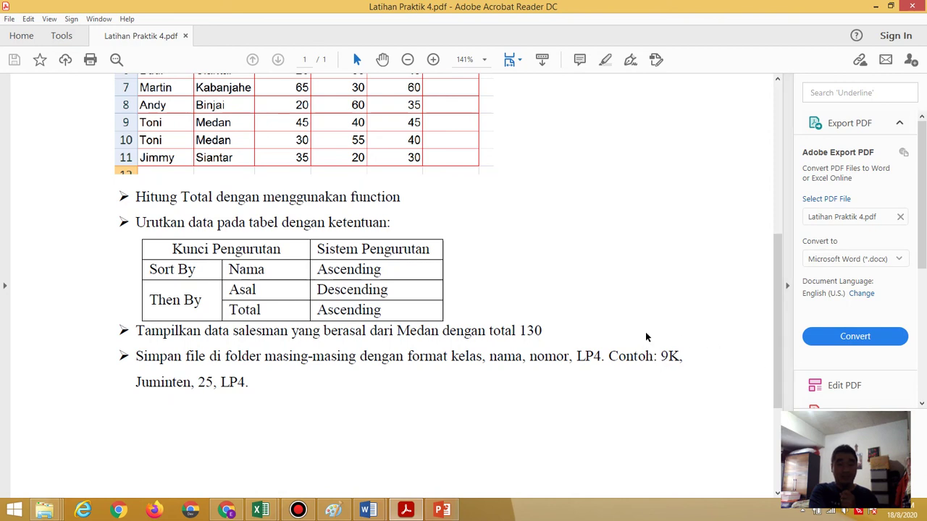
mouse_move(874, 9)
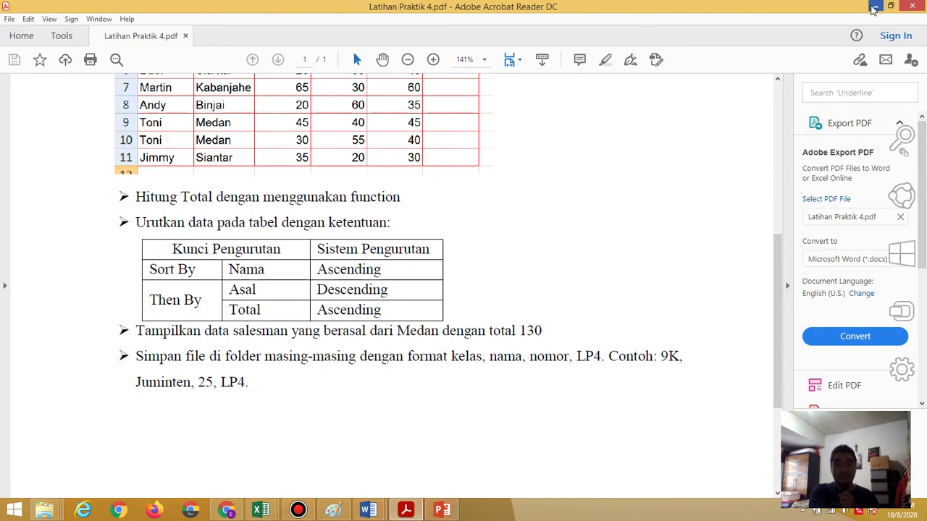
click(873, 9)
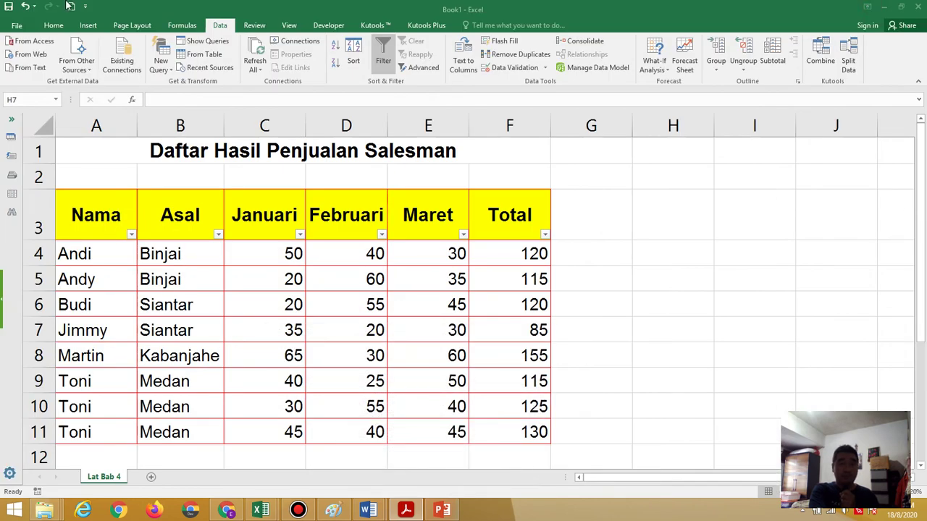
Save the workbook in the 9K student's folder on Local Disk (D:), named with the class, student name, number and LP4
click(15, 26)
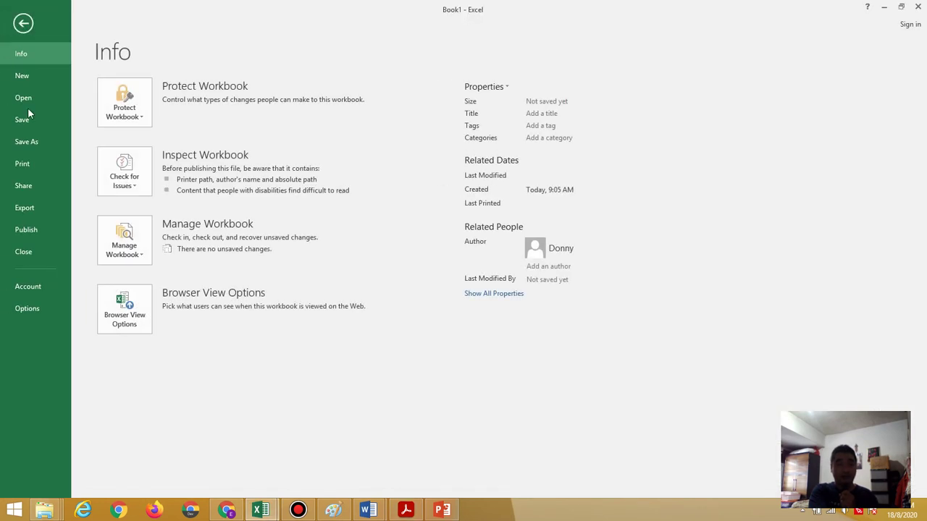
click(36, 138)
click(151, 182)
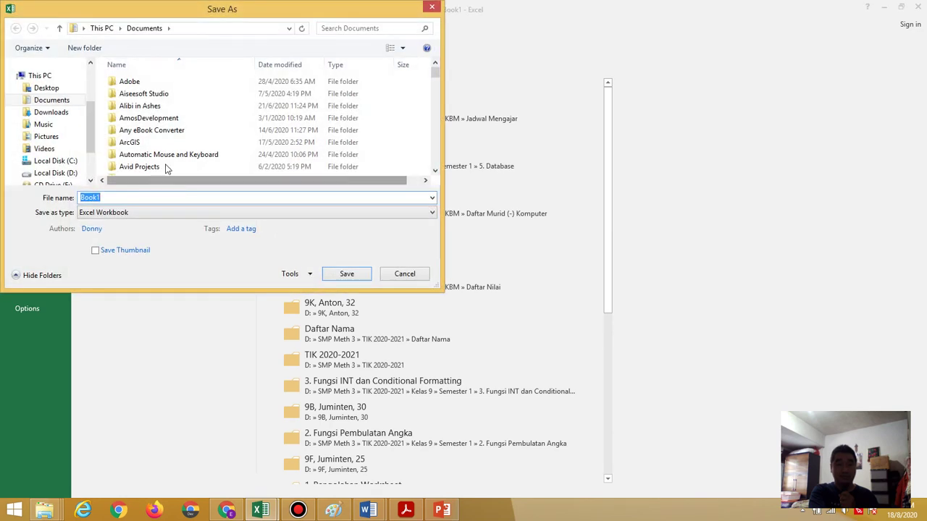
click(58, 173)
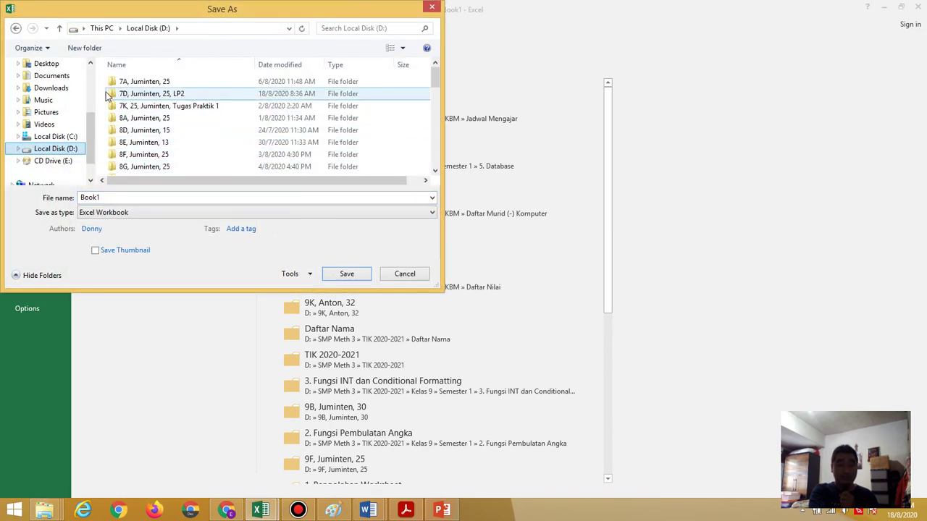
drag(434, 85, 435, 101)
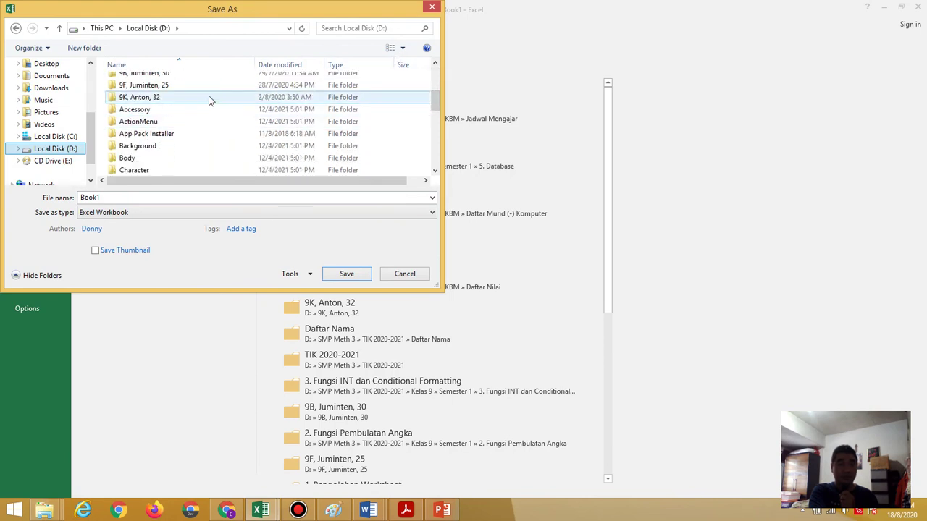
double_click(208, 98)
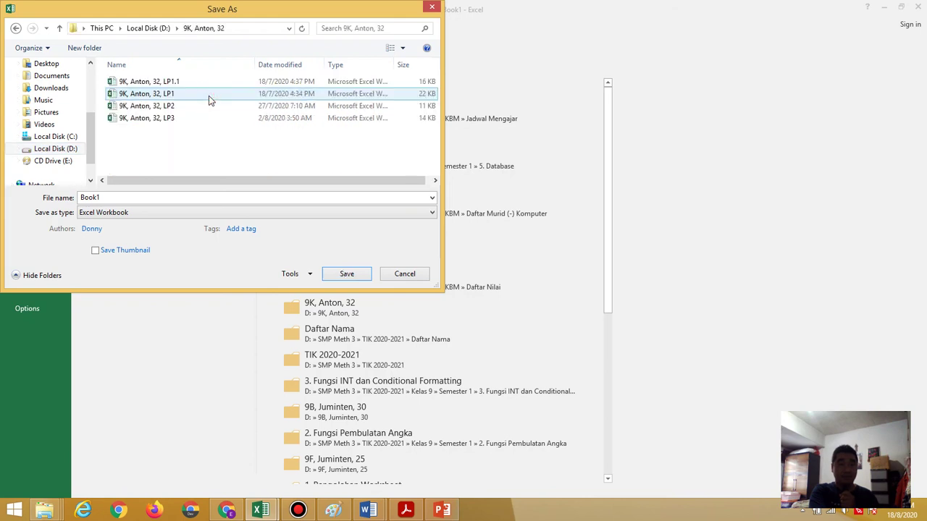
click(167, 123)
click(145, 197)
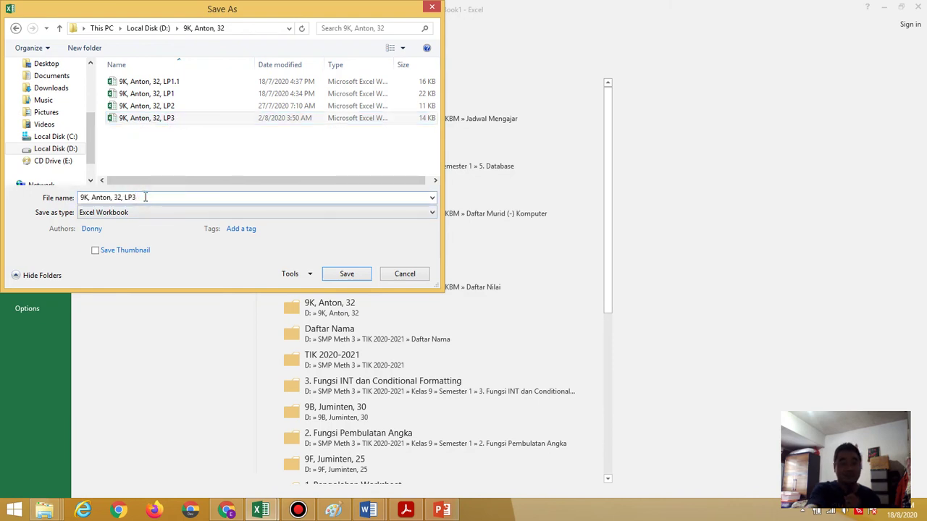
key(BackSpace)
text(4)
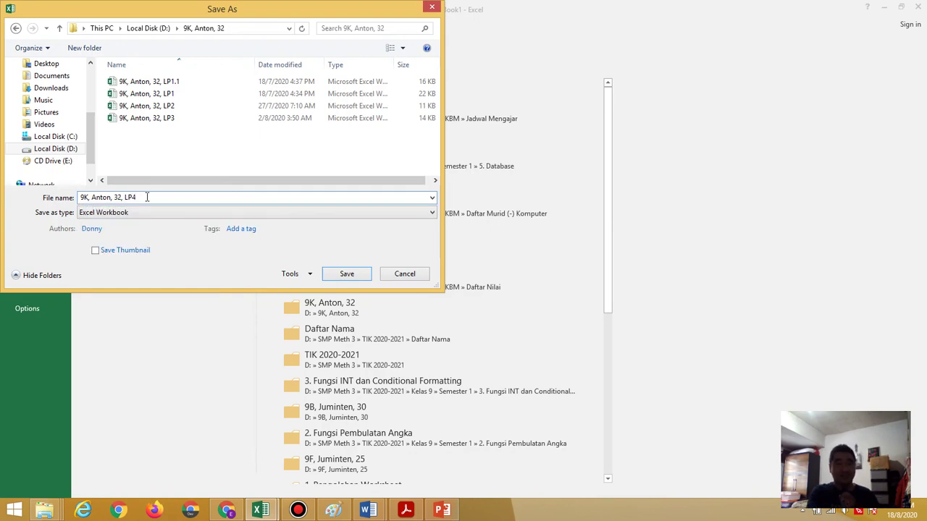
click(342, 281)
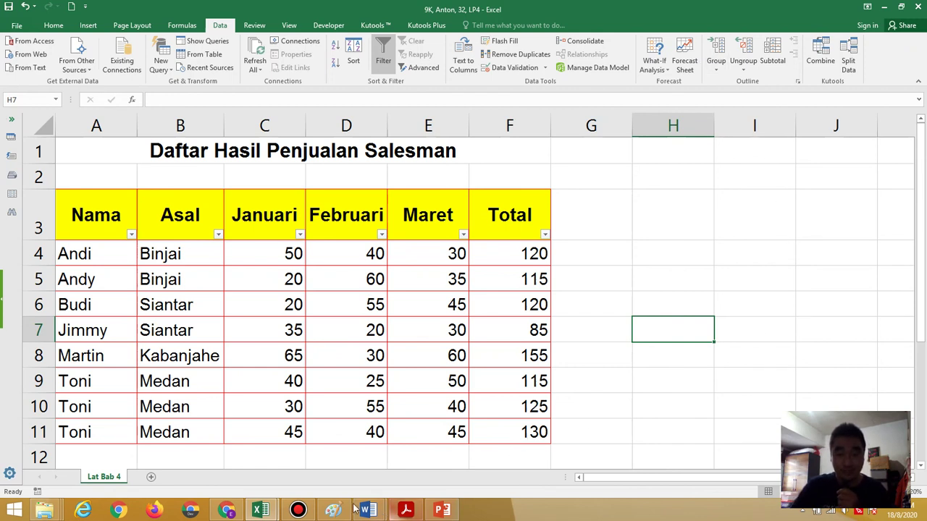
click(325, 511)
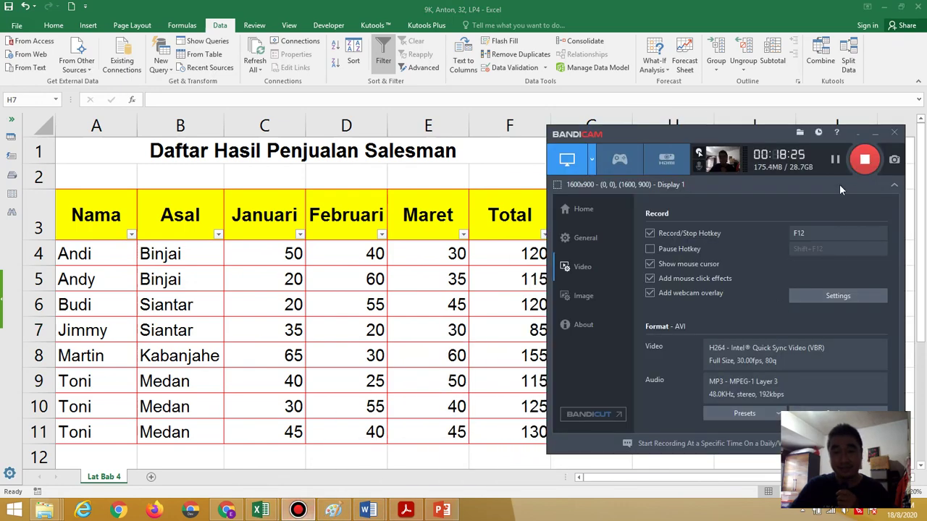